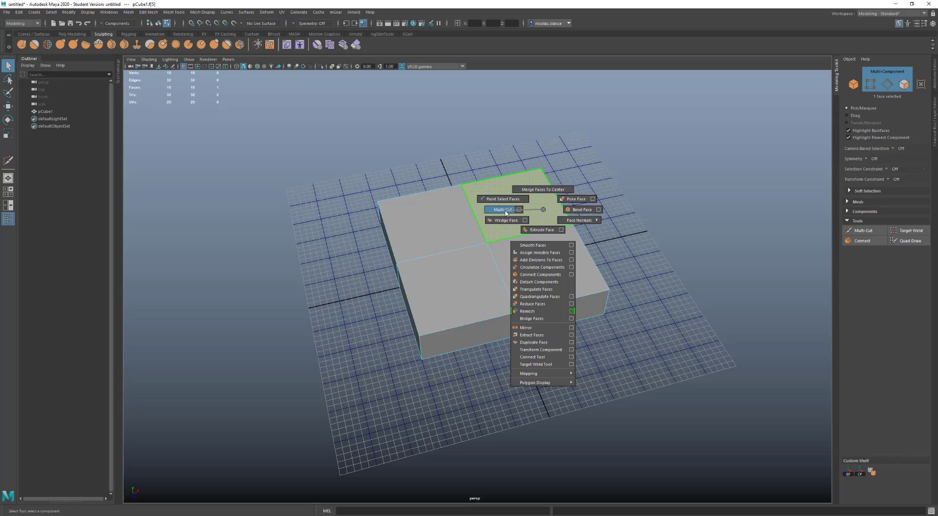
- Activate Multi-Cut on the cube, cancel a started point, and expand the Modeling Toolkit's shortcut list
{"action": "left_click", "coordinate": [504, 209]}
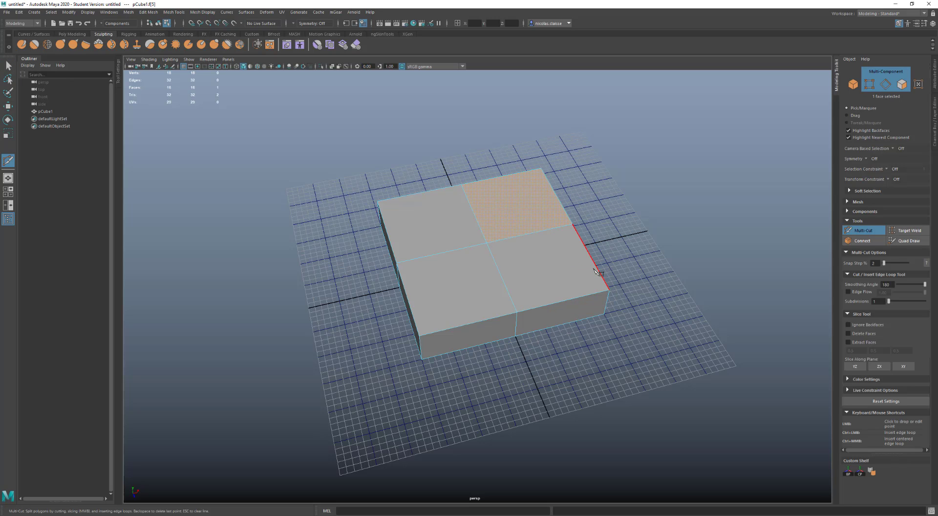
{"action": "left_click", "coordinate": [572, 224]}
{"action": "key", "text": "Escape"}
{"action": "scroll", "coordinate": [875, 391], "scroll_direction": "down", "scroll_amount": 3}
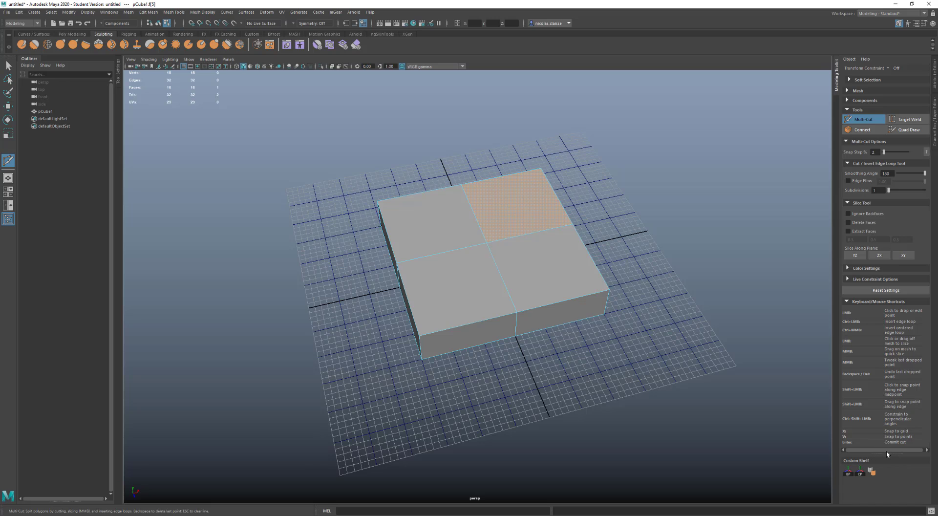
{"action": "left_click_drag", "start_coordinate": [887, 454], "coordinate": [885, 508]}
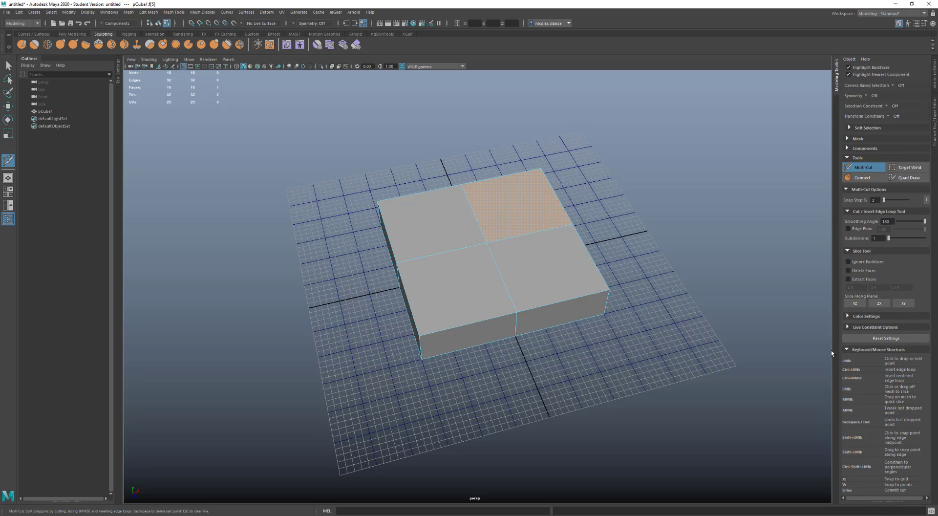
{"action": "left_click", "coordinate": [517, 312]}
{"action": "middle_click_drag", "start_coordinate": [462, 270], "coordinate": [465, 252], "text": "alt"}
{"action": "left_click_drag", "start_coordinate": [460, 257], "coordinate": [478, 260], "text": "alt"}
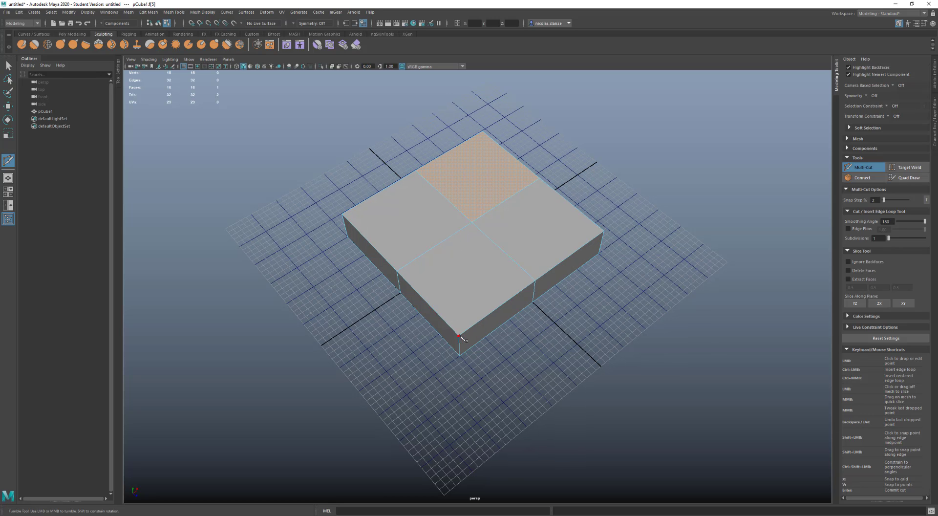
{"action": "left_click", "coordinate": [472, 222]}
{"action": "key", "text": "BackSpace"}
{"action": "left_click", "coordinate": [459, 336]}
{"action": "left_click", "coordinate": [472, 223]}
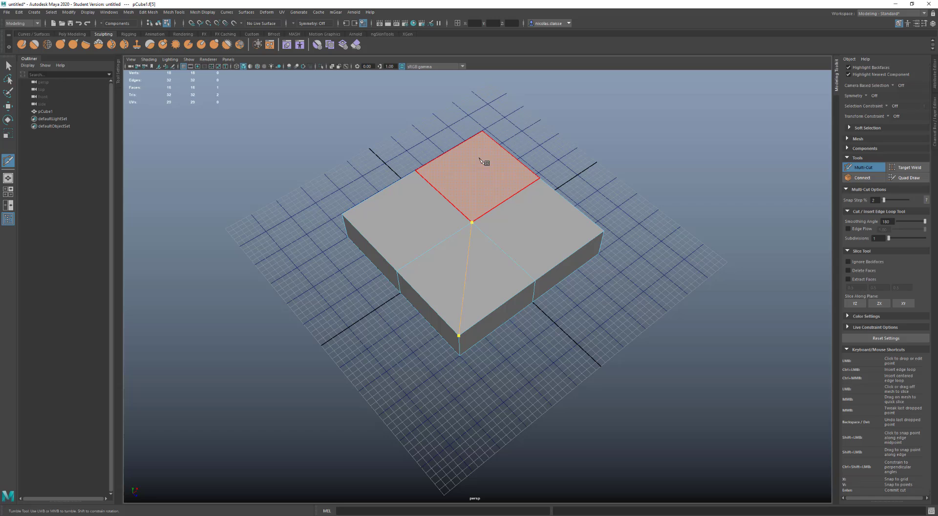
{"action": "left_click", "coordinate": [484, 132]}
{"action": "key", "text": "Return"}
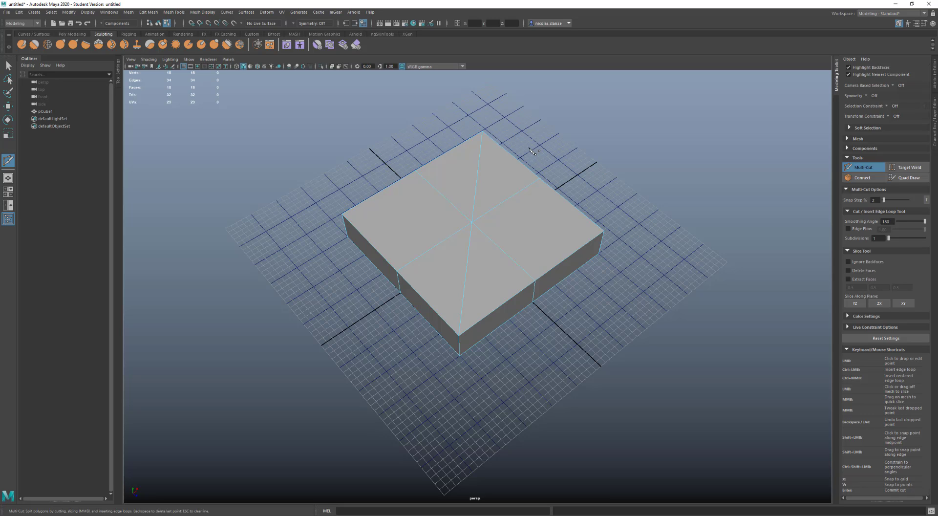
{"action": "key", "text": "ctrl+z"}
{"action": "key", "text": "ctrl+z"}
{"action": "left_click", "coordinate": [436, 246]}
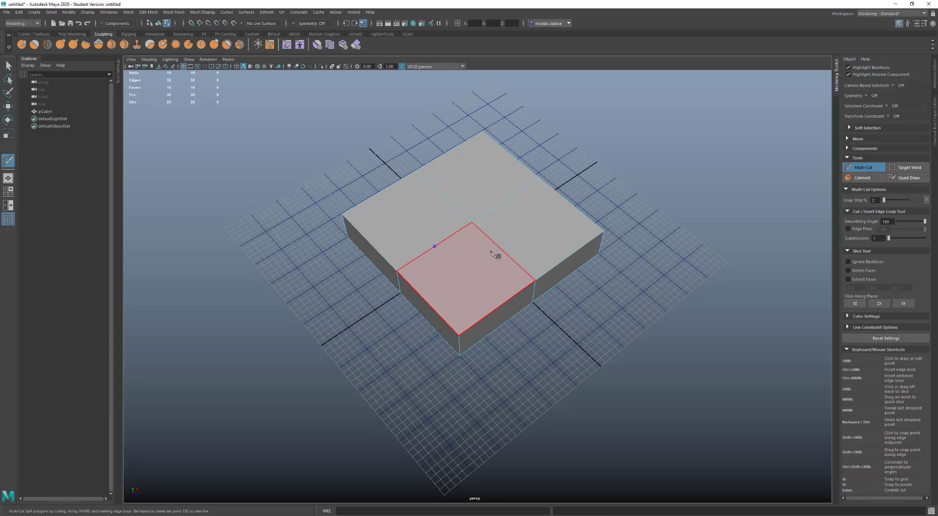
{"action": "left_click", "coordinate": [505, 252]}
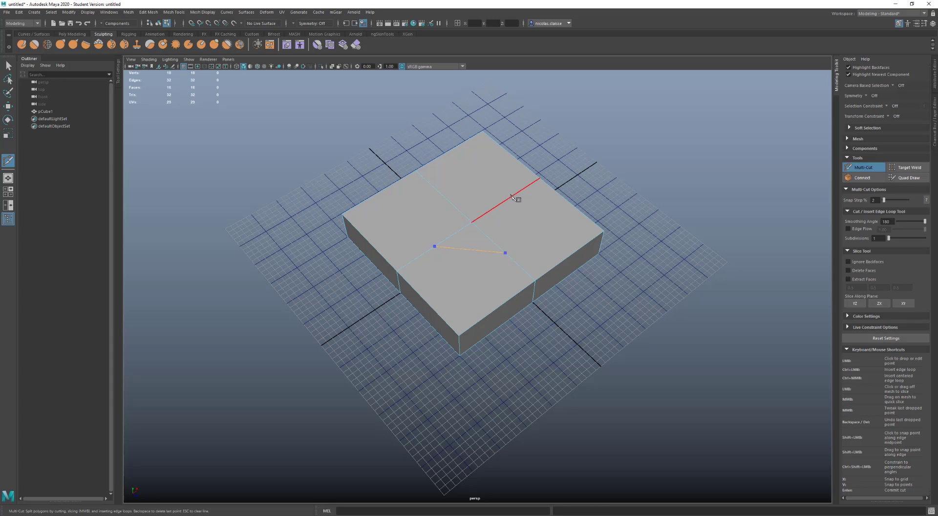
{"action": "left_click", "coordinate": [509, 198]}
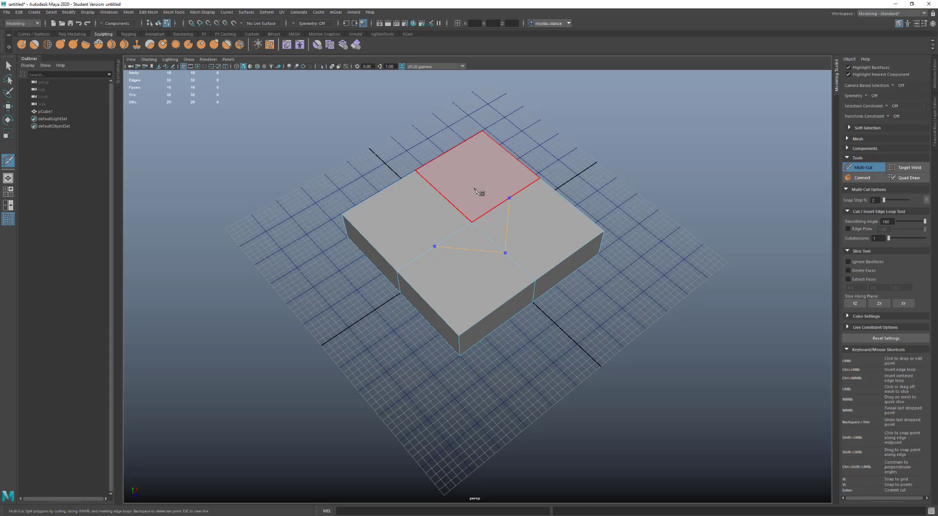
{"action": "left_click", "coordinate": [441, 194]}
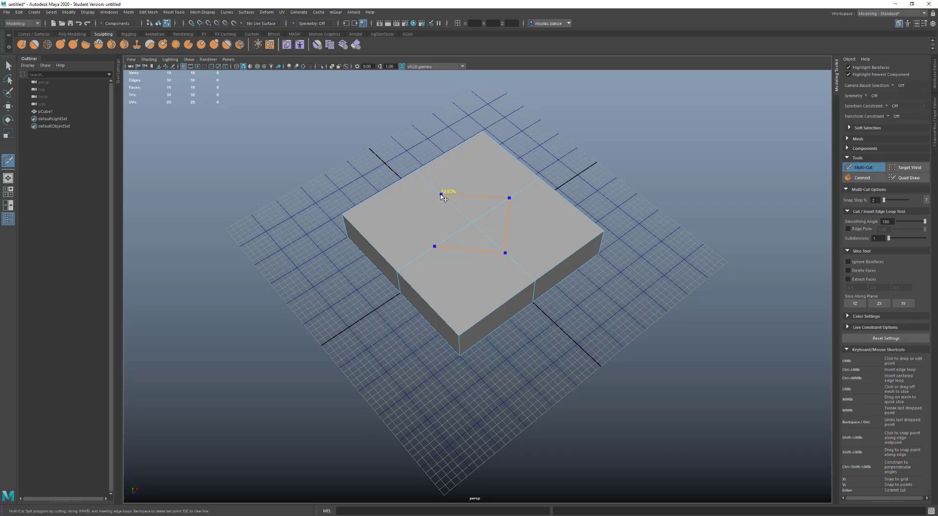
{"action": "left_click", "coordinate": [434, 247]}
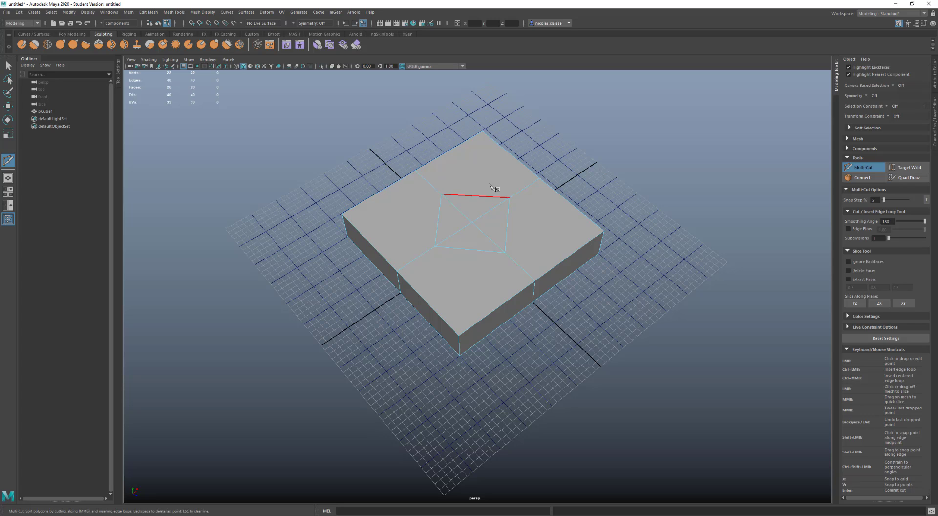
{"action": "key", "text": "ctrl+z"}
{"action": "left_click", "coordinate": [437, 261]}
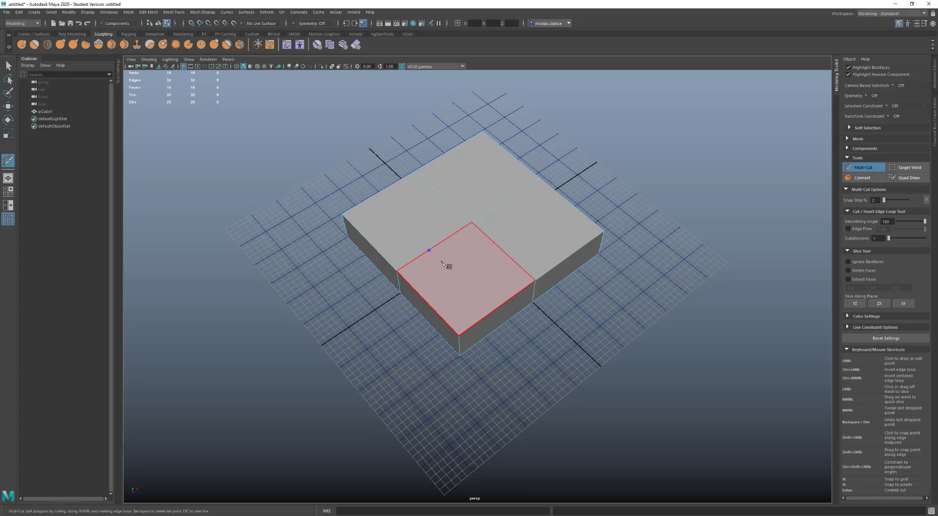
{"action": "left_click", "coordinate": [466, 282]}
{"action": "left_click", "coordinate": [541, 231]}
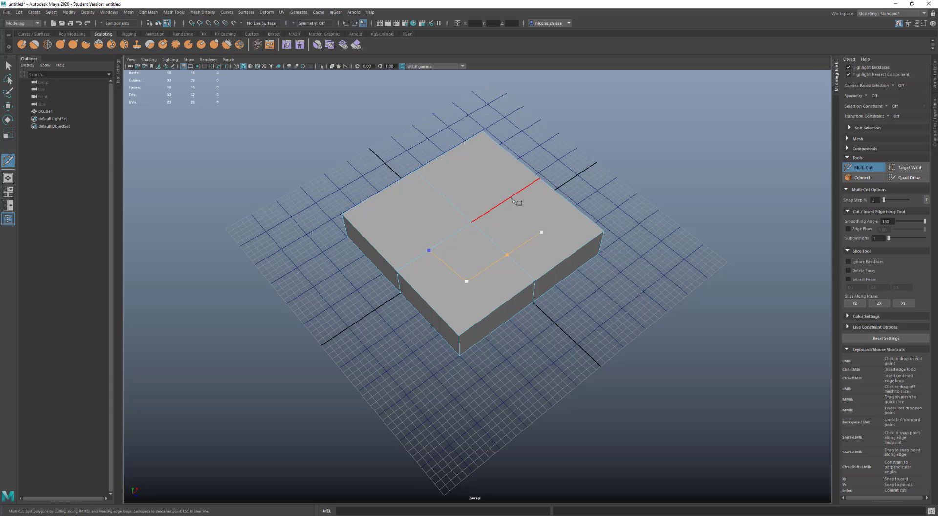
{"action": "key", "text": "Return"}
{"action": "key", "text": "ctrl+z"}
{"action": "left_click", "coordinate": [552, 227]}
{"action": "left_click", "coordinate": [530, 244]}
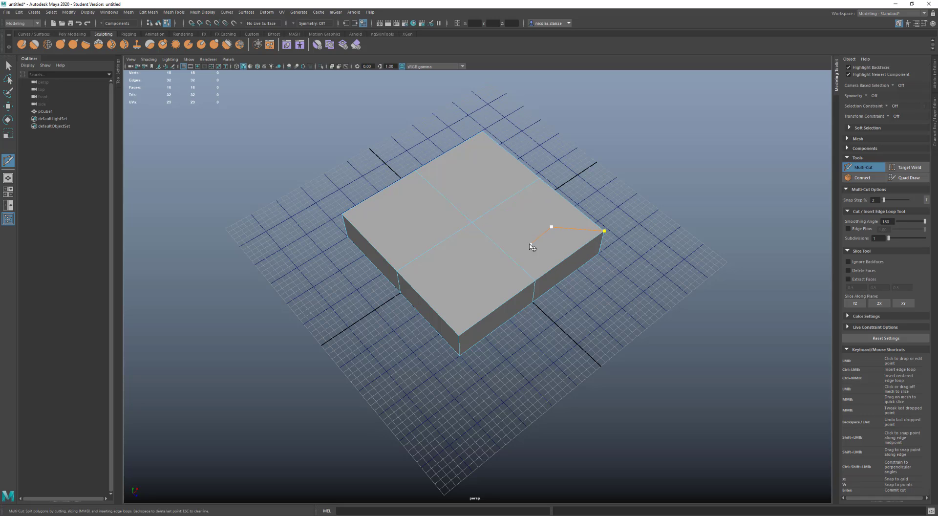
{"action": "left_click", "coordinate": [489, 212]}
{"action": "left_click", "coordinate": [468, 186]}
{"action": "left_click", "coordinate": [424, 216]}
{"action": "key", "text": "ctrl+z"}
- Commit a diagonal cut across the cube's top, then undo it
{"action": "key", "text": "Escape"}
{"action": "left_click", "coordinate": [445, 321]}
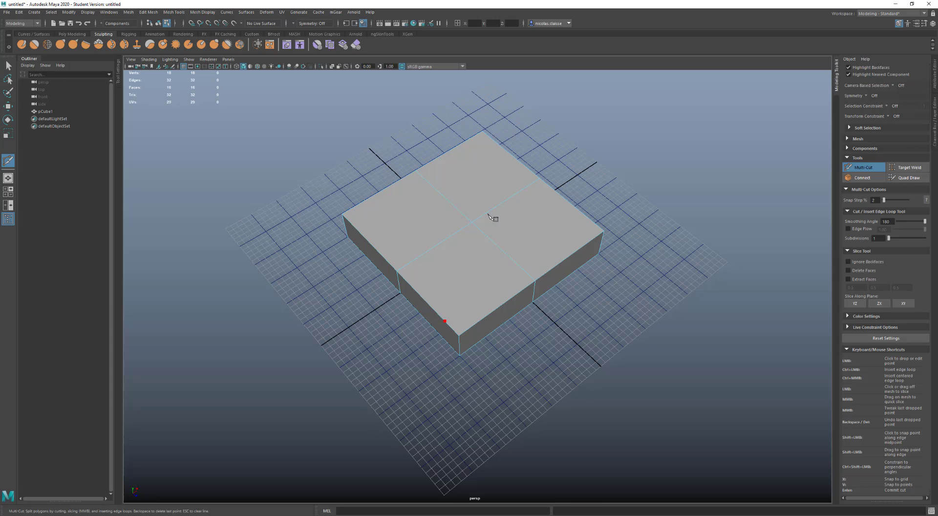
{"action": "left_click", "coordinate": [519, 160]}
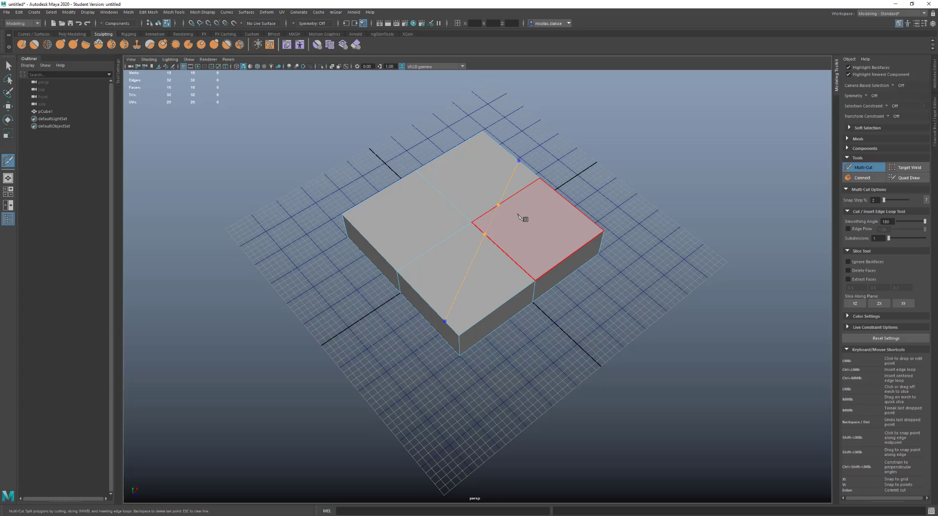
{"action": "key", "text": "Return"}
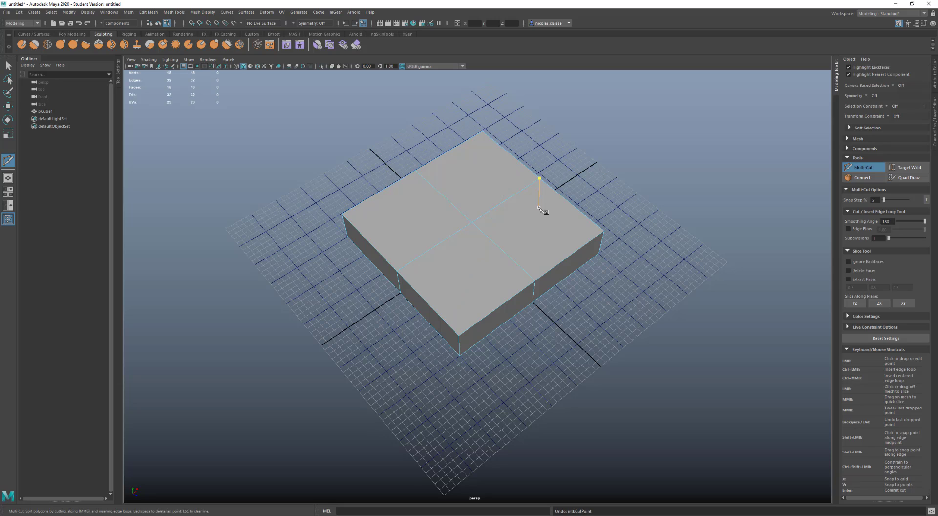
{"action": "key", "text": "ctrl+z"}
- Start a two-point cut, then remove both points with Backspace
{"action": "left_click", "coordinate": [430, 306]}
{"action": "left_click", "coordinate": [536, 231]}
{"action": "key", "text": "BackSpace"}
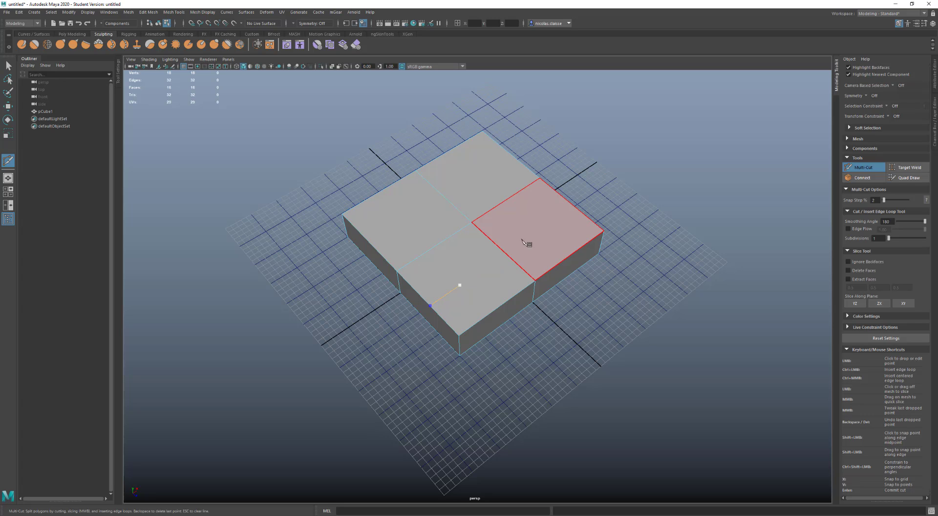
{"action": "key", "text": "BackSpace"}
- Lay an uncommitted cut path across the top faces, sliding points along edges (one to 15.15%)
{"action": "left_click", "coordinate": [422, 254]}
{"action": "left_click", "coordinate": [510, 256]}
{"action": "left_click", "coordinate": [514, 195]}
{"action": "mouse_move", "coordinate": [512, 258]}
{"action": "left_mouse_down"}
{"action": "mouse_move", "coordinate": [496, 242]}
{"action": "mouse_move", "coordinate": [513, 259]}
{"action": "left_mouse_up"}
{"action": "scroll", "coordinate": [462, 227], "scroll_direction": "up", "scroll_amount": 1}
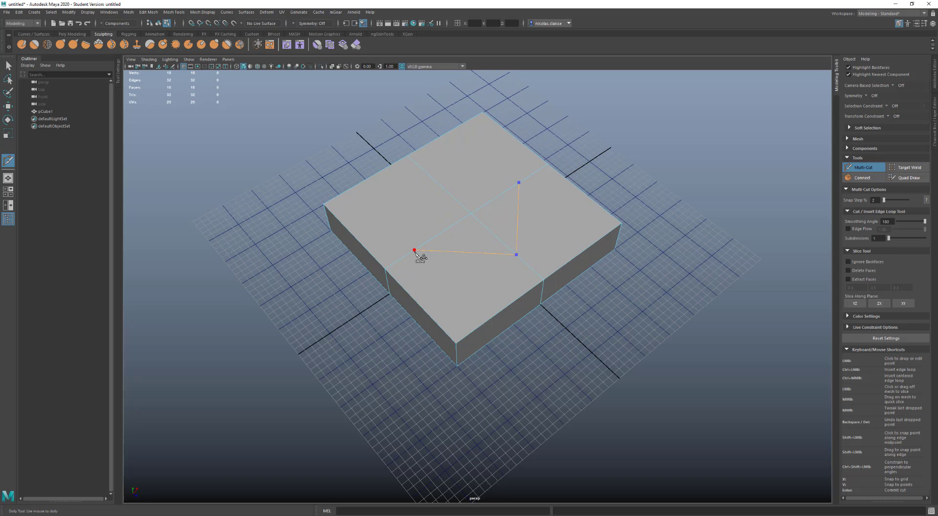
{"action": "left_click", "coordinate": [432, 238]}
{"action": "key", "text": "BackSpace"}
{"action": "mouse_move", "coordinate": [423, 247]}
{"action": "left_mouse_down"}
{"action": "mouse_move", "coordinate": [454, 237]}
{"action": "mouse_move", "coordinate": [411, 252]}
{"action": "left_mouse_up"}
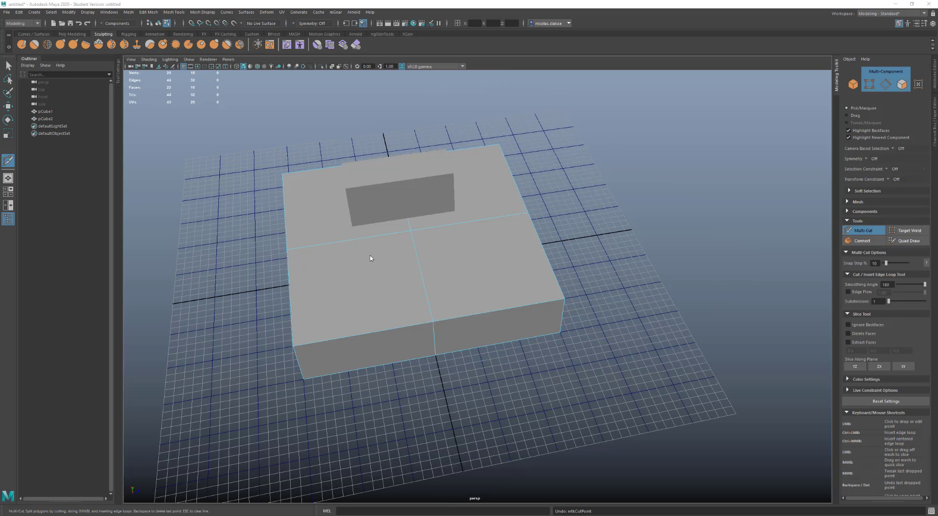
- Cut from the cube's front edge through the inner box corners to its far corner and commit
{"action": "left_click_drag", "start_coordinate": [370, 258], "coordinate": [434, 310], "text": "alt"}
{"action": "middle_click_drag", "start_coordinate": [434, 310], "coordinate": [429, 308], "text": "alt"}
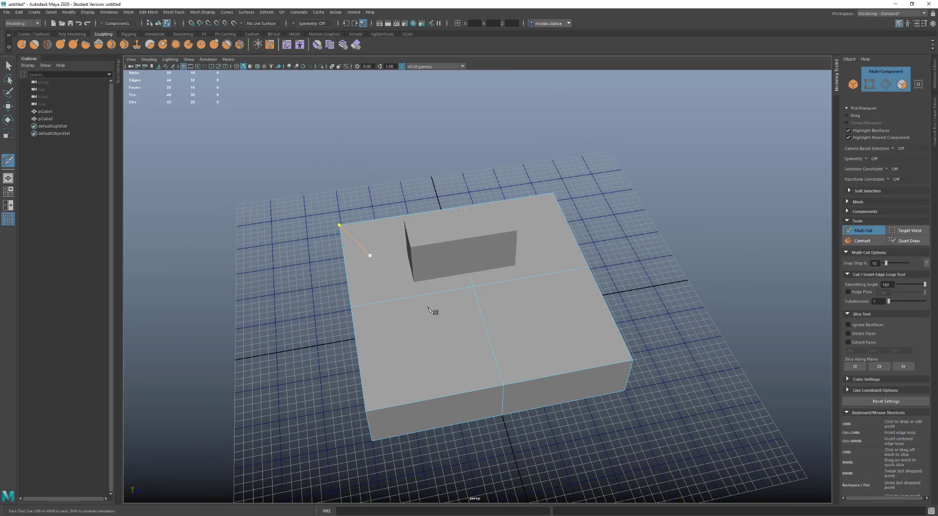
{"action": "left_click", "coordinate": [386, 301]}
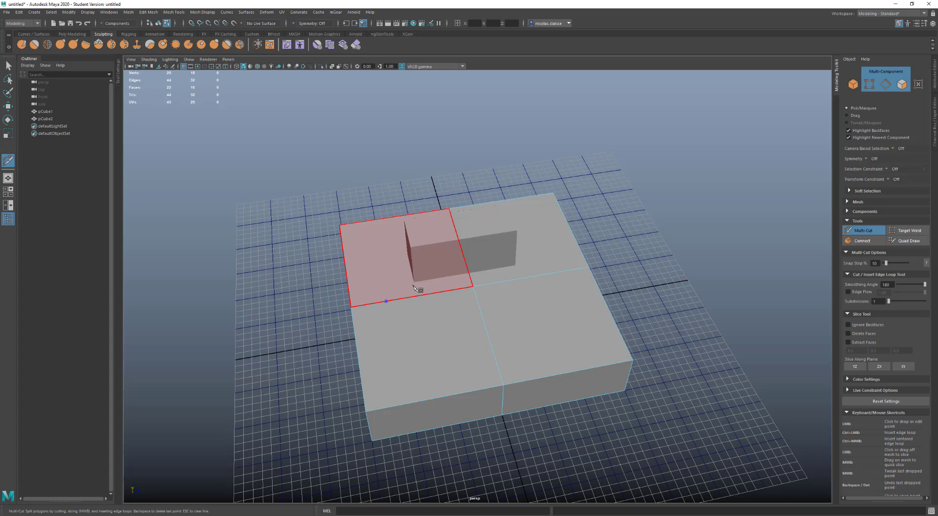
{"action": "left_click", "coordinate": [413, 282]}
{"action": "left_click", "coordinate": [514, 266]}
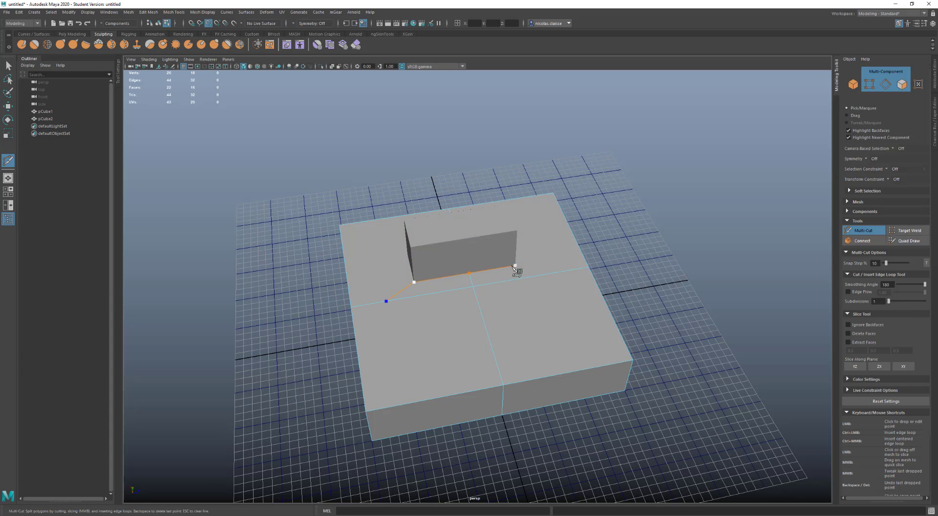
{"action": "left_click_drag", "start_coordinate": [541, 258], "coordinate": [503, 280], "text": "alt"}
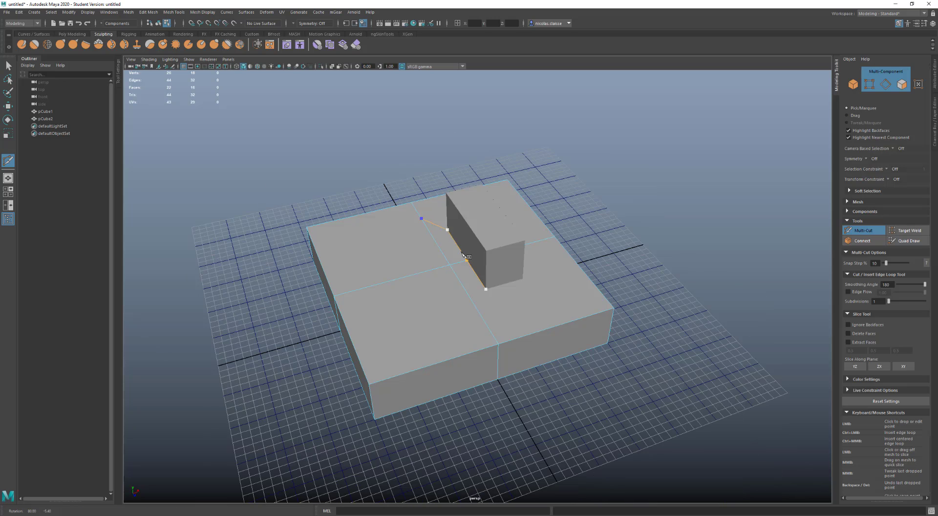
{"action": "left_click", "coordinate": [523, 278]}
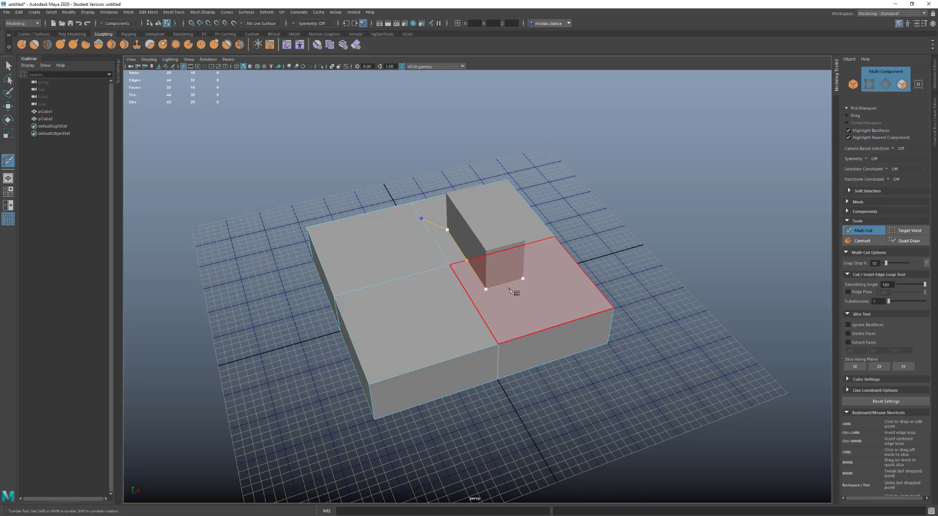
{"action": "left_click_drag", "start_coordinate": [513, 291], "coordinate": [541, 257], "text": "alt"}
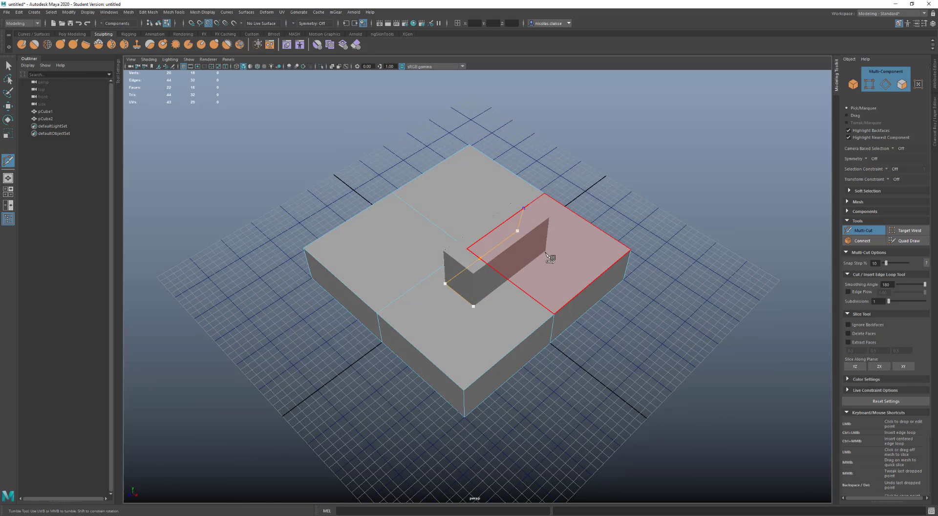
{"action": "left_click", "coordinate": [545, 251]}
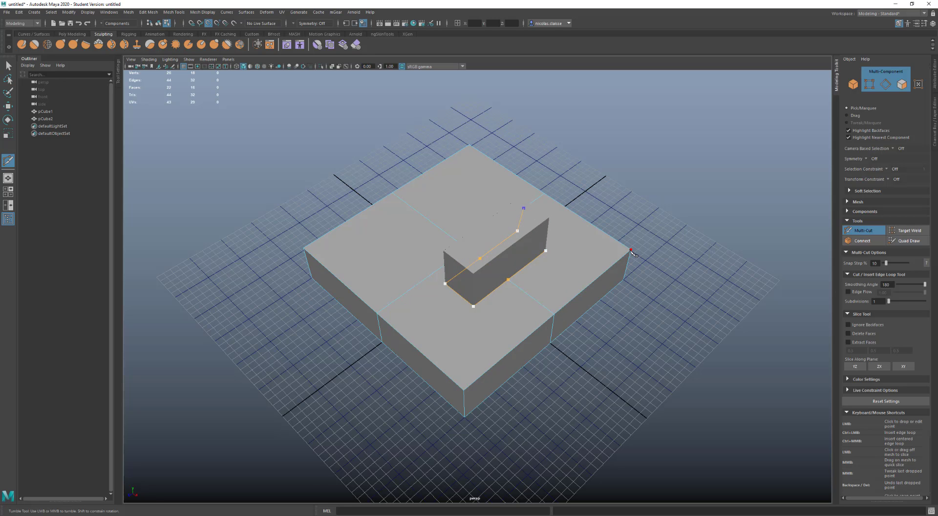
{"action": "left_click", "coordinate": [631, 250]}
{"action": "right_click", "coordinate": [552, 250]}
- Add and commit a short cut at the box corner
{"action": "left_click_drag", "start_coordinate": [562, 252], "coordinate": [531, 299], "text": "alt"}
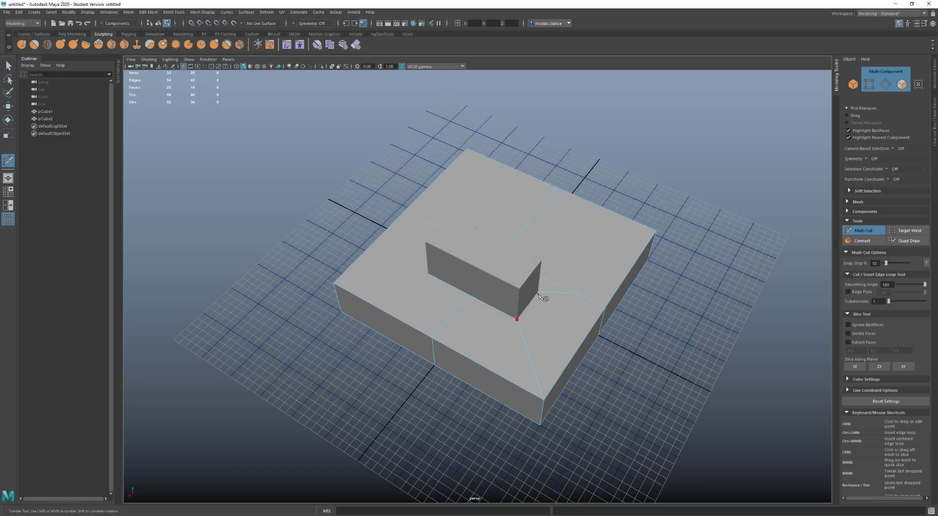
{"action": "left_click", "coordinate": [538, 293]}
{"action": "right_click", "coordinate": [539, 295]}
{"action": "left_click", "coordinate": [574, 292]}
- From a near top-down view, lay cut points across the plane into the upper face
{"action": "middle_click_drag", "start_coordinate": [586, 235], "coordinate": [460, 263], "text": "alt"}
{"action": "right_click_drag", "start_coordinate": [460, 264], "coordinate": [454, 279], "text": "alt"}
{"action": "left_click_drag", "start_coordinate": [456, 278], "coordinate": [458, 295], "text": "alt"}
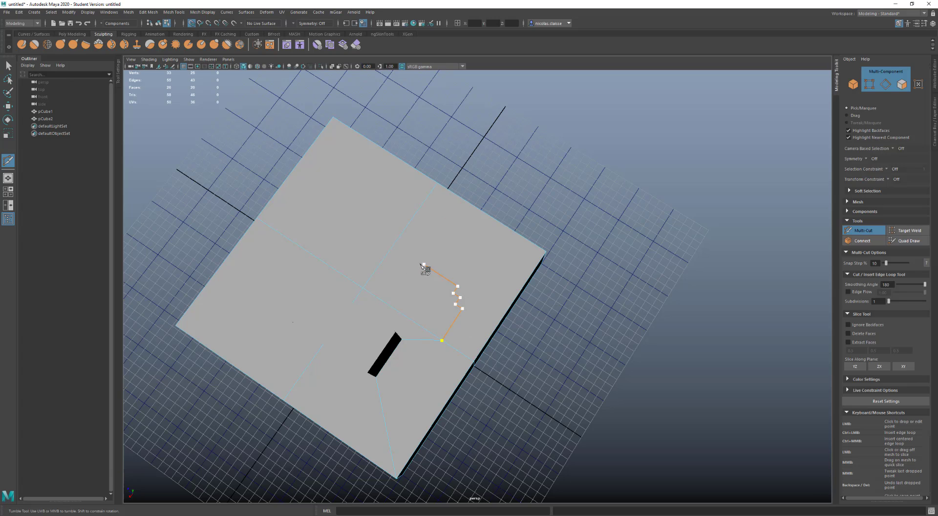
{"action": "left_click", "coordinate": [423, 264]}
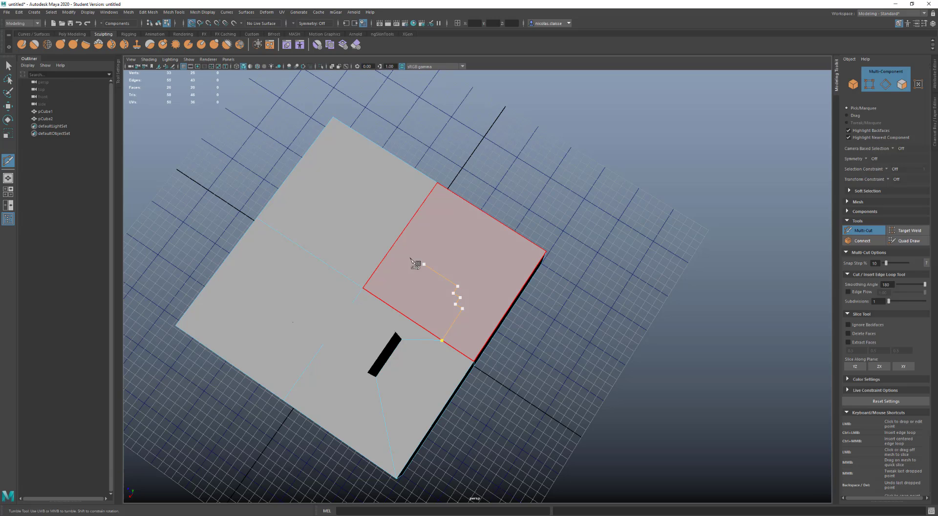
{"action": "left_click", "coordinate": [441, 238]}
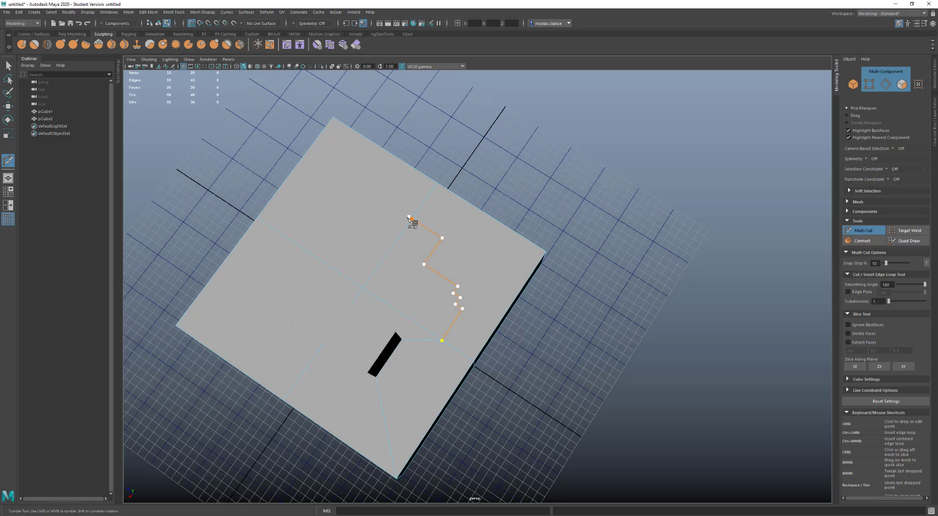
{"action": "left_click", "coordinate": [395, 207]}
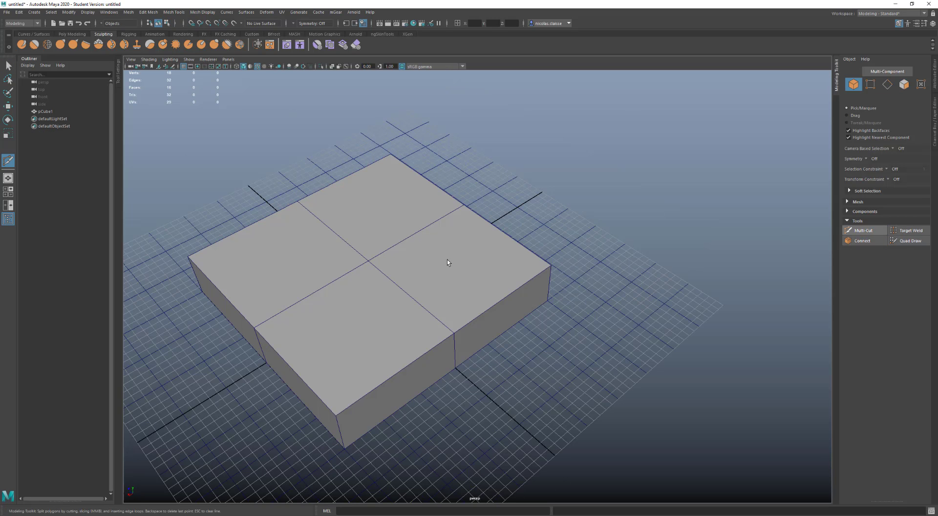
- Cut from the centre edge's midpoint to the back edge's midpoint and commit
{"action": "middle_click_drag", "start_coordinate": [371, 274], "coordinate": [446, 277], "text": "alt"}
{"action": "right_click_drag", "start_coordinate": [446, 277], "coordinate": [465, 276], "text": "alt"}
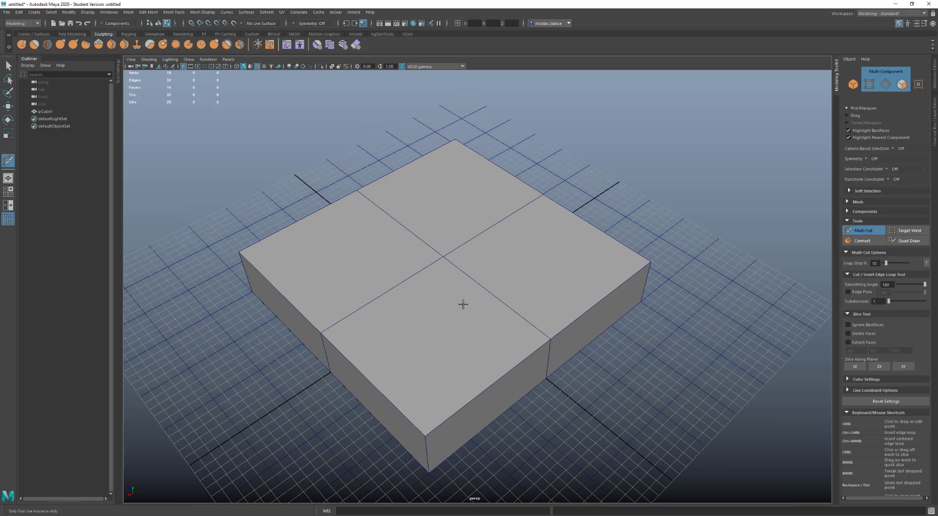
{"action": "left_click", "coordinate": [491, 293]}
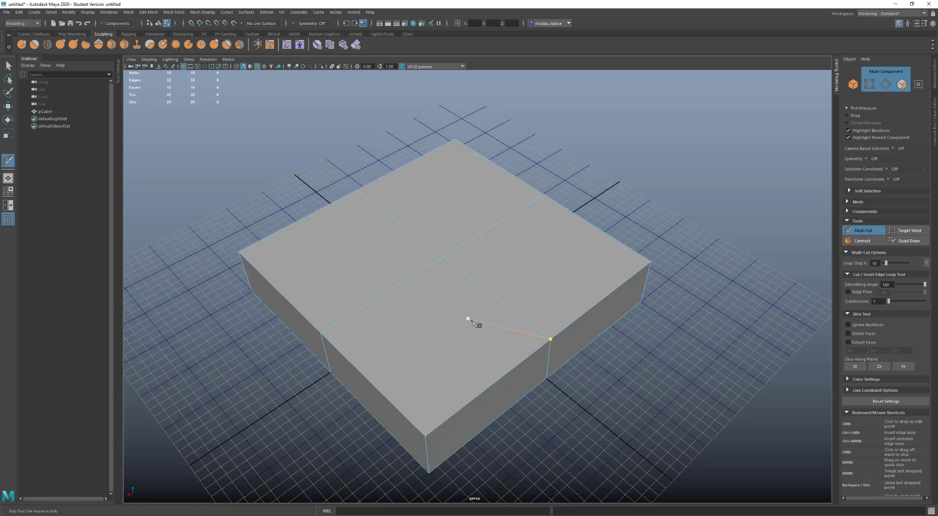
{"action": "left_click", "coordinate": [495, 294], "text": "shift"}
{"action": "left_click", "coordinate": [423, 167]}
{"action": "key", "text": "Return"}
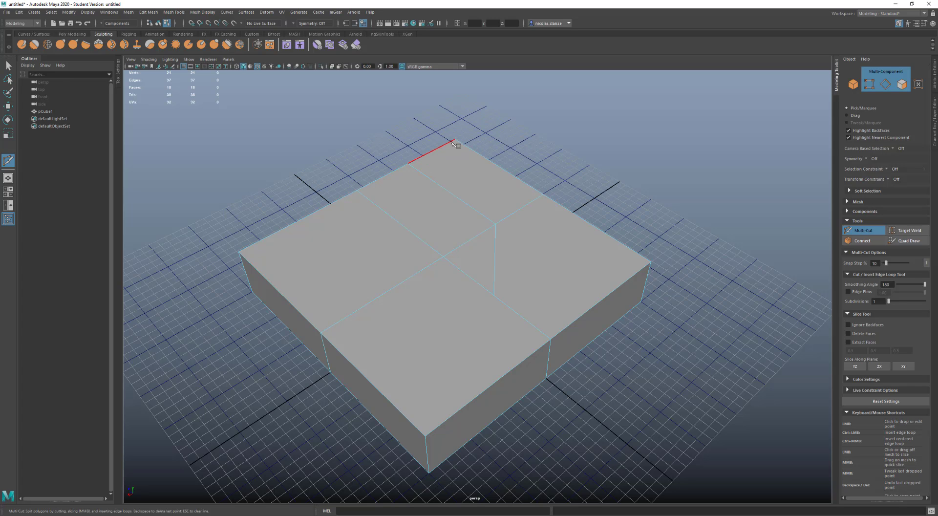
- Commit a second cut with points slid along edges (one to 70%), then undo the trial cuts
{"action": "left_click", "coordinate": [450, 193]}
{"action": "left_click_drag", "start_coordinate": [452, 194], "coordinate": [432, 181]}
{"action": "left_click", "coordinate": [398, 222]}
{"action": "left_click_drag", "start_coordinate": [398, 223], "coordinate": [376, 217]}
{"action": "key", "text": "Return"}
{"action": "left_click", "coordinate": [354, 312]}
{"action": "left_click", "coordinate": [460, 410]}
{"action": "key", "text": "ctrl+z"}
{"action": "key", "text": "ctrl+z"}
{"action": "key", "text": "ctrl+z"}
{"action": "key", "text": "ctrl+z"}
{"action": "key", "text": "ctrl+z"}
- Cut angled edges across the top faces, sliding points to 25% and 50%, and commit
{"action": "left_click", "coordinate": [391, 219]}
{"action": "left_click", "coordinate": [403, 226]}
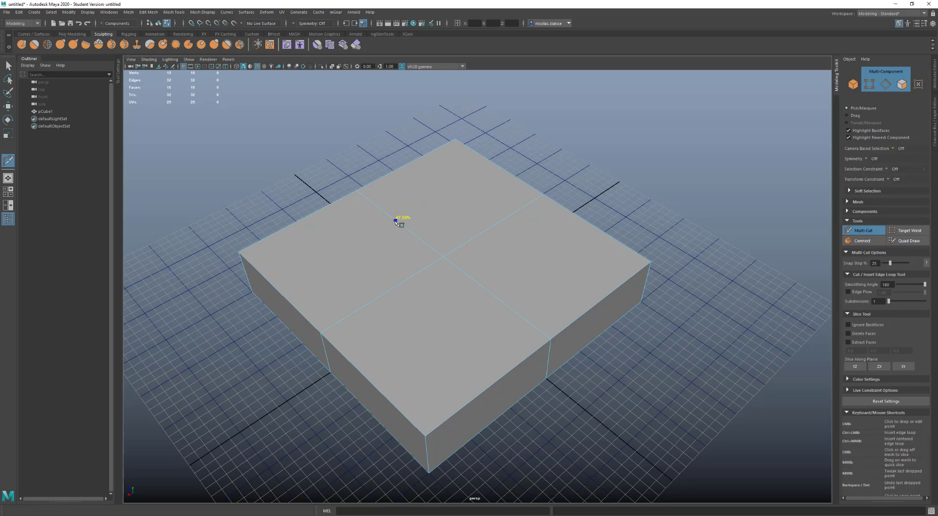
{"action": "left_click_drag", "start_coordinate": [403, 226], "coordinate": [382, 208], "text": "shift"}
{"action": "left_click", "coordinate": [520, 208]}
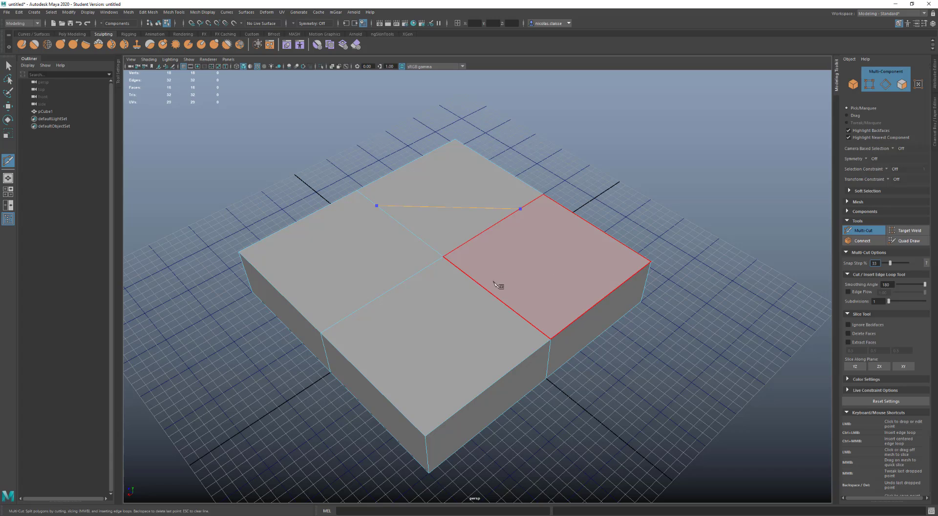
{"action": "left_click", "coordinate": [514, 316]}
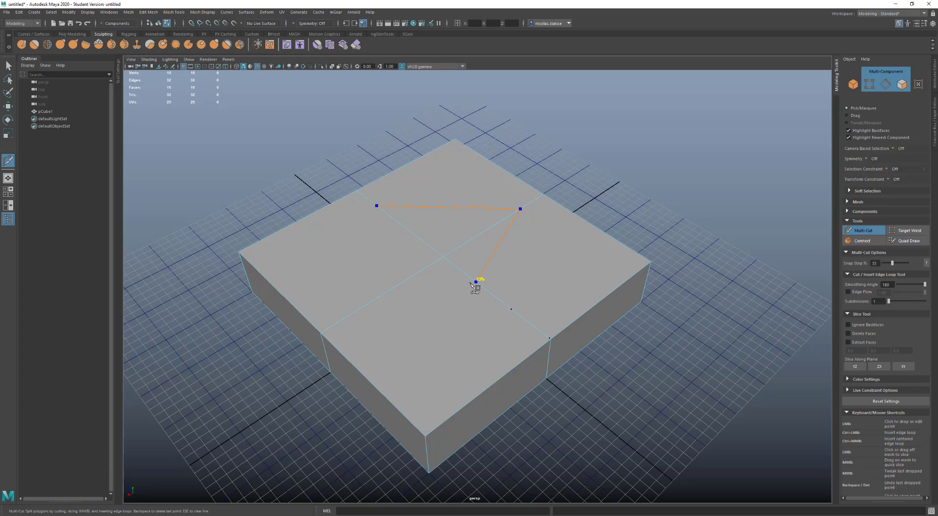
{"action": "middle_click_drag", "start_coordinate": [471, 283], "coordinate": [469, 285]}
{"action": "left_click", "coordinate": [415, 282]}
{"action": "left_click_drag", "start_coordinate": [414, 282], "coordinate": [387, 296], "text": "shift"}
{"action": "key", "text": "Return"}
- Remove the top-right corner edge, undo that, and place a new cut point on the top
{"action": "left_click", "coordinate": [641, 256]}
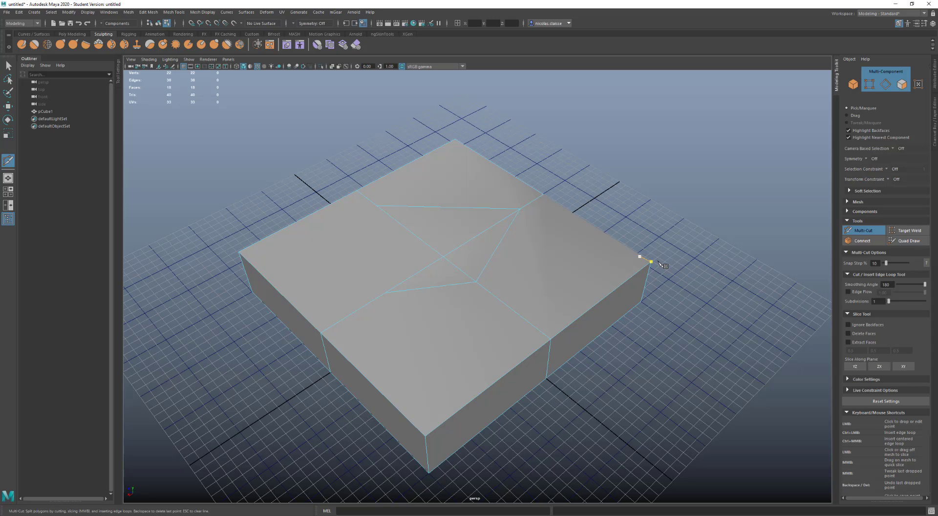
{"action": "key", "text": "ctrl+z"}
{"action": "left_click", "coordinate": [476, 282]}
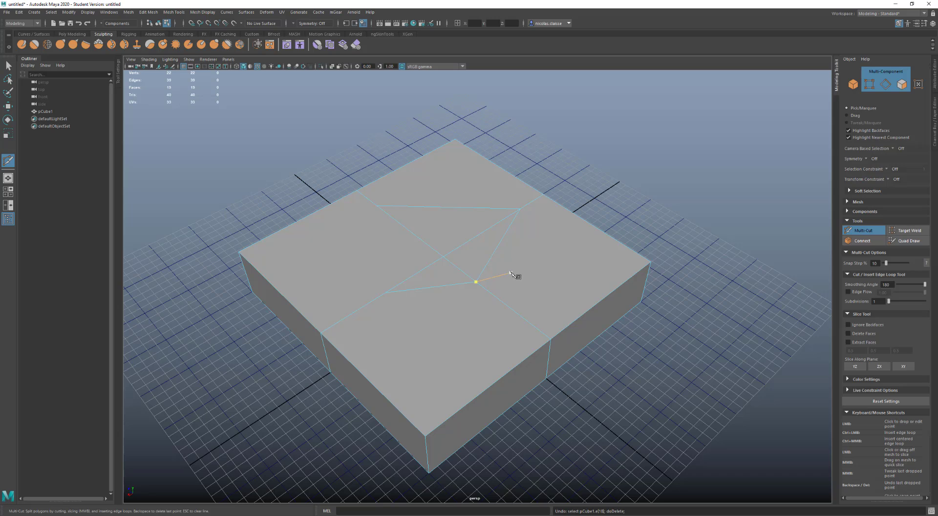
- Undo the angled cuts and commit a small closed square cut on the front top quad
{"action": "key", "text": "ctrl+z"}
{"action": "key", "text": "ctrl+z"}
{"action": "key", "text": "ctrl+z"}
{"action": "left_click", "coordinate": [383, 295]}
{"action": "right_click", "coordinate": [412, 330]}
{"action": "left_click", "coordinate": [415, 325]}
{"action": "left_click", "coordinate": [415, 274]}
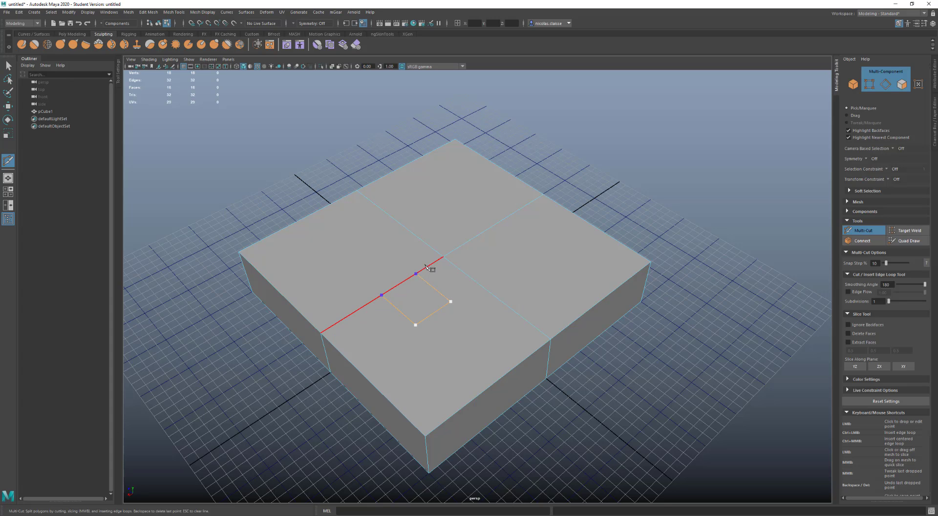
{"action": "key", "text": "Return"}
- Start a cut from the right quad's edge across the right top face to the box's right edge
{"action": "left_click", "coordinate": [511, 308]}
{"action": "left_click", "coordinate": [524, 262]}
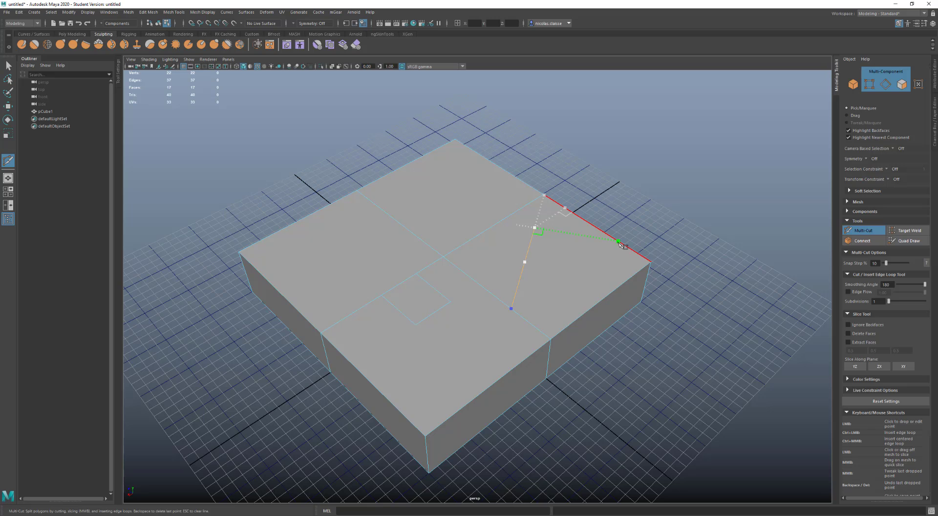
{"action": "left_click", "coordinate": [619, 242]}
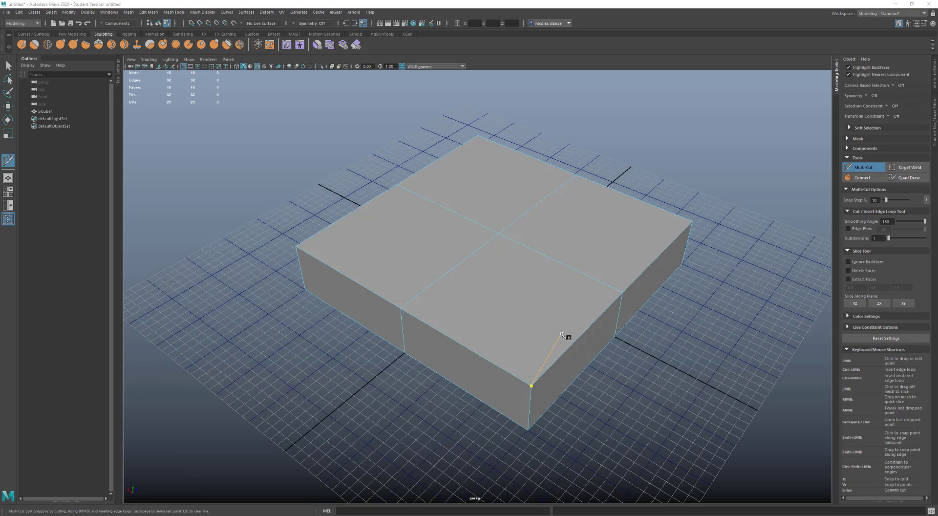
- Clear the unfinished cut and undo the small square cut
{"action": "key", "text": "Escape"}
{"action": "key", "text": "v"}
{"action": "left_click", "coordinate": [589, 337]}
{"action": "key", "text": "Escape"}
- Insert several edge loops along the box near the front corner and in the far section
{"action": "left_click_drag", "start_coordinate": [579, 339], "coordinate": [589, 319], "text": "ctrl"}
{"action": "left_click", "coordinate": [556, 344], "text": "ctrl"}
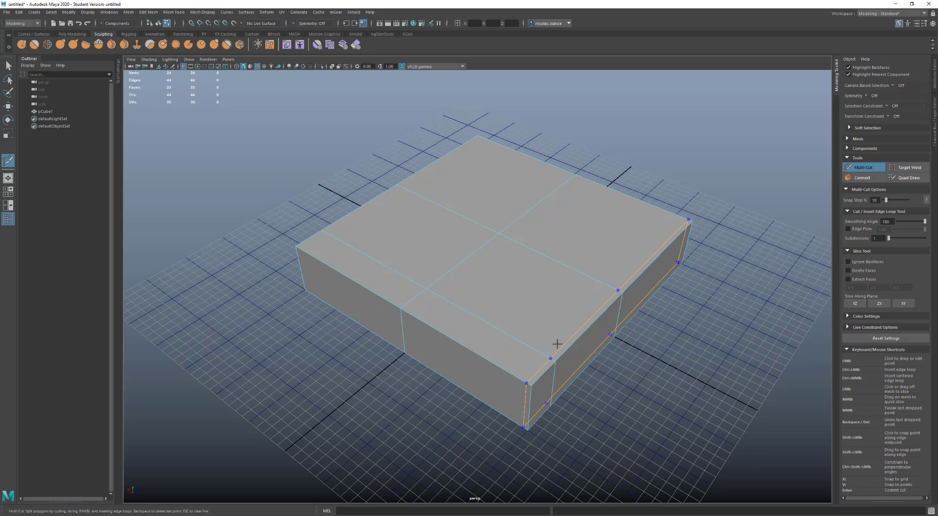
{"action": "left_click", "coordinate": [517, 340], "text": "ctrl"}
{"action": "left_click", "coordinate": [470, 319], "text": "ctrl"}
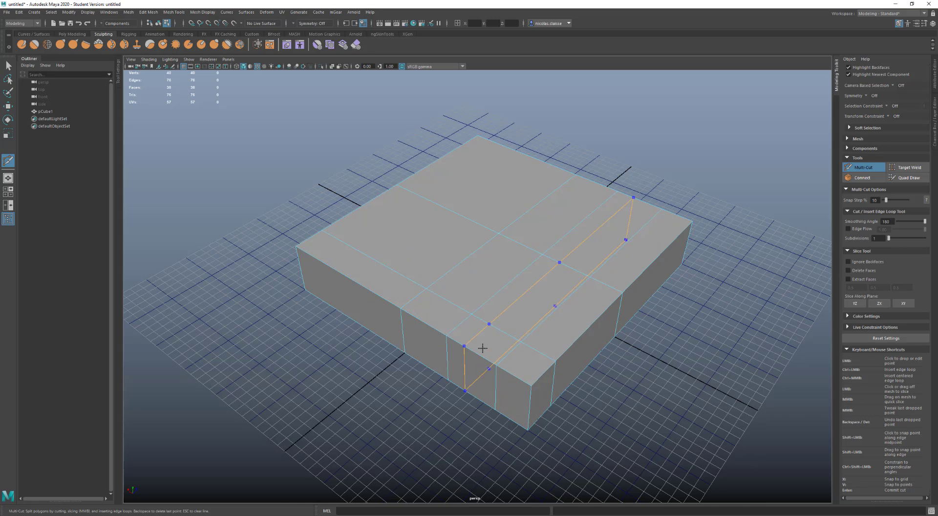
{"action": "scroll", "coordinate": [482, 335], "scroll_direction": "up", "scroll_amount": 1}
{"action": "scroll", "coordinate": [484, 346], "scroll_direction": "down", "scroll_amount": 2}
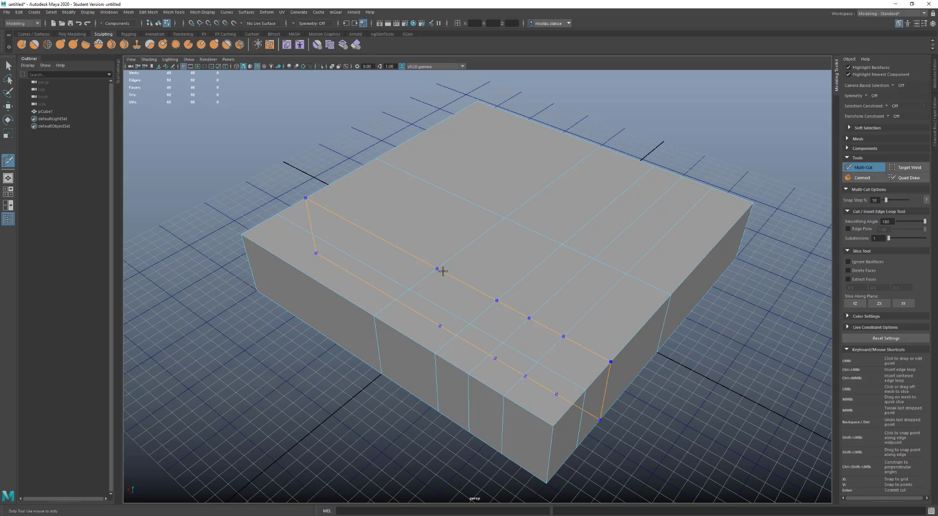
{"action": "left_click", "coordinate": [538, 200], "text": "ctrl"}
{"action": "left_click", "coordinate": [538, 200], "text": "ctrl"}
{"action": "scroll", "coordinate": [537, 200], "scroll_direction": "up", "scroll_amount": 1}
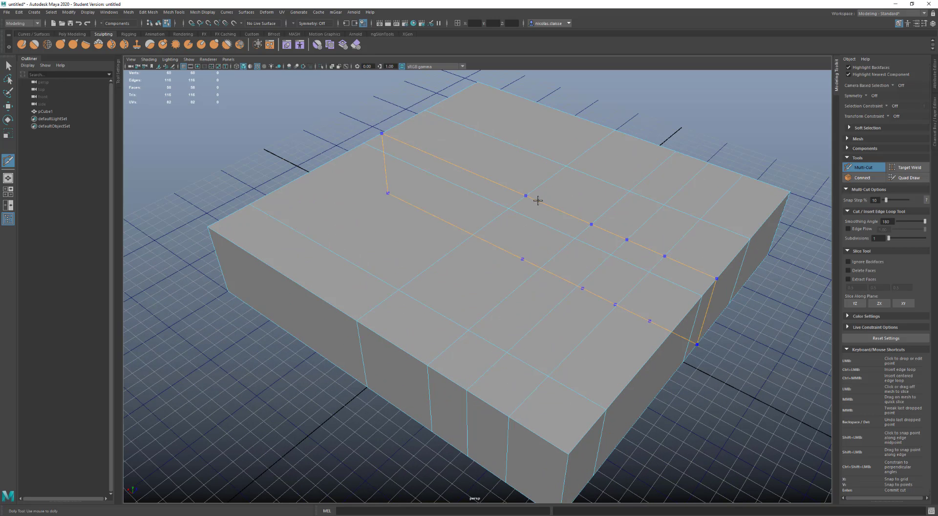
{"action": "left_click", "coordinate": [574, 154], "text": "ctrl"}
- Add centred edge loops on the far side and left, then orbit to view all loops
{"action": "middle_click", "coordinate": [574, 153], "text": "ctrl"}
{"action": "scroll", "coordinate": [581, 160], "scroll_direction": "up", "scroll_amount": 1}
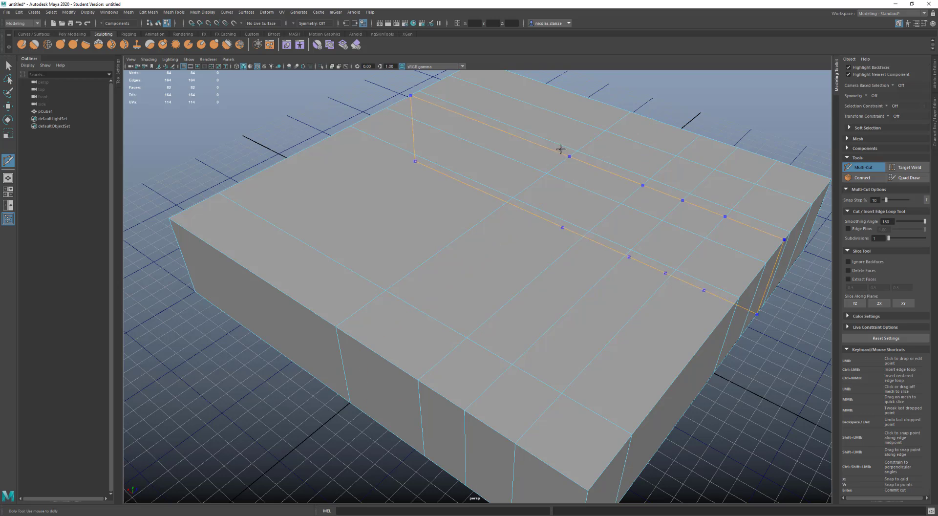
{"action": "middle_click", "coordinate": [532, 127], "text": "ctrl"}
{"action": "middle_click", "coordinate": [536, 131], "text": "ctrl"}
{"action": "scroll", "coordinate": [496, 109], "scroll_direction": "up", "scroll_amount": 1}
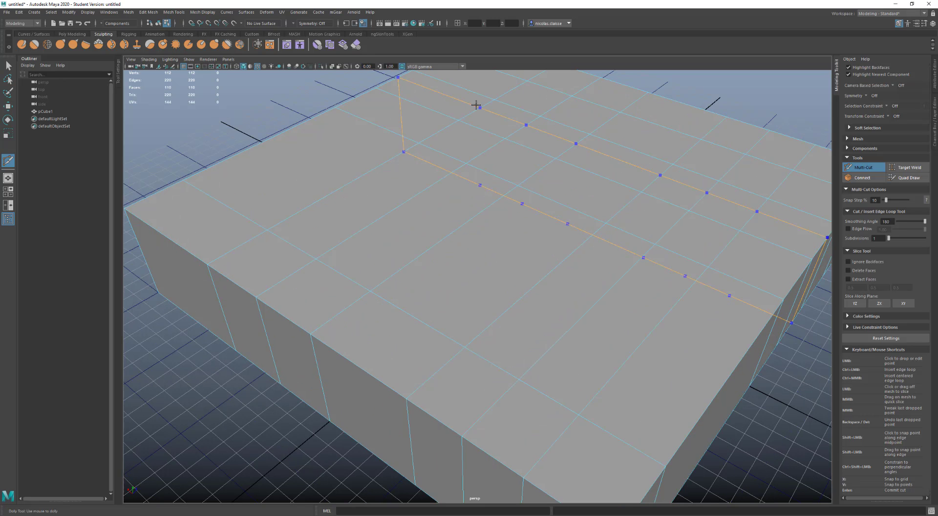
{"action": "left_click", "coordinate": [449, 86], "text": "ctrl"}
{"action": "scroll", "coordinate": [478, 167], "scroll_direction": "down", "scroll_amount": 4}
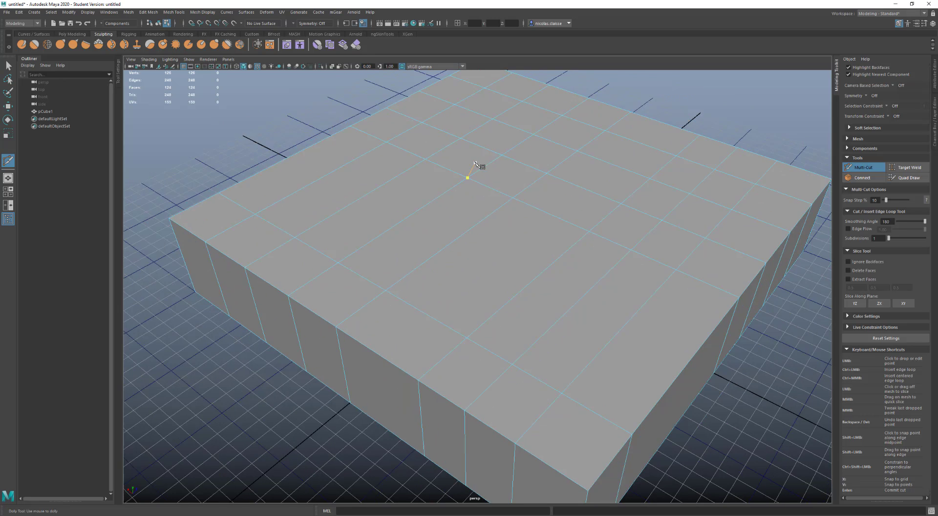
{"action": "left_click_drag", "start_coordinate": [446, 195], "coordinate": [477, 215], "text": "alt"}
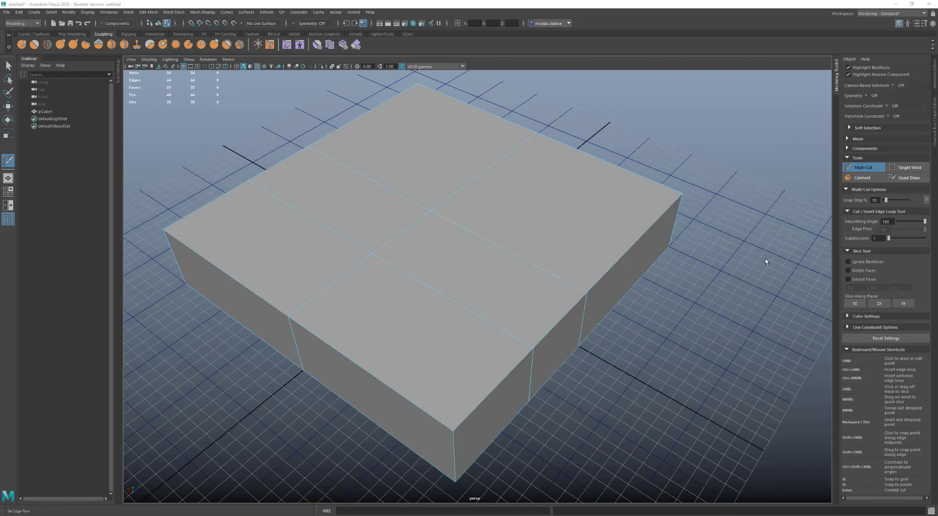
- Set cut subdivisions to 2, commit a subdivided centre-to-back cut, then undo the test cuts
{"action": "left_click", "coordinate": [879, 238]}
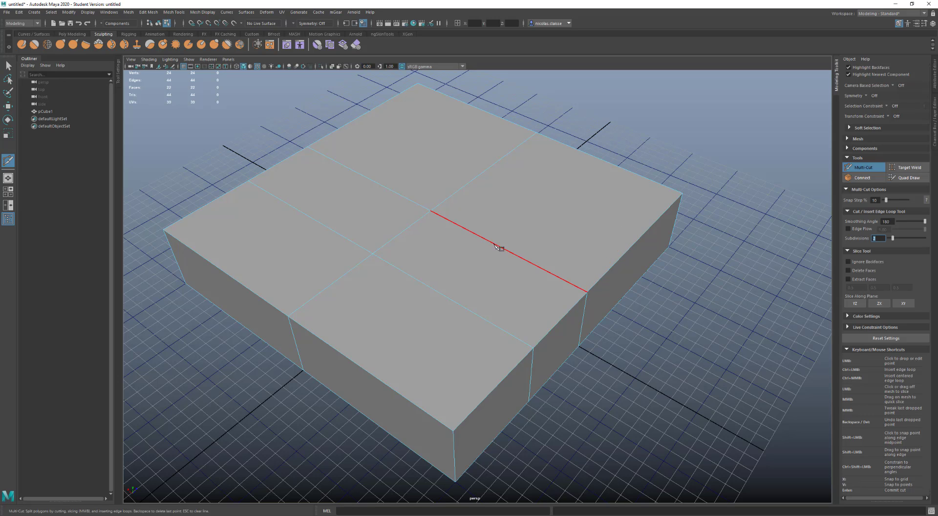
{"action": "left_click", "coordinate": [508, 250]}
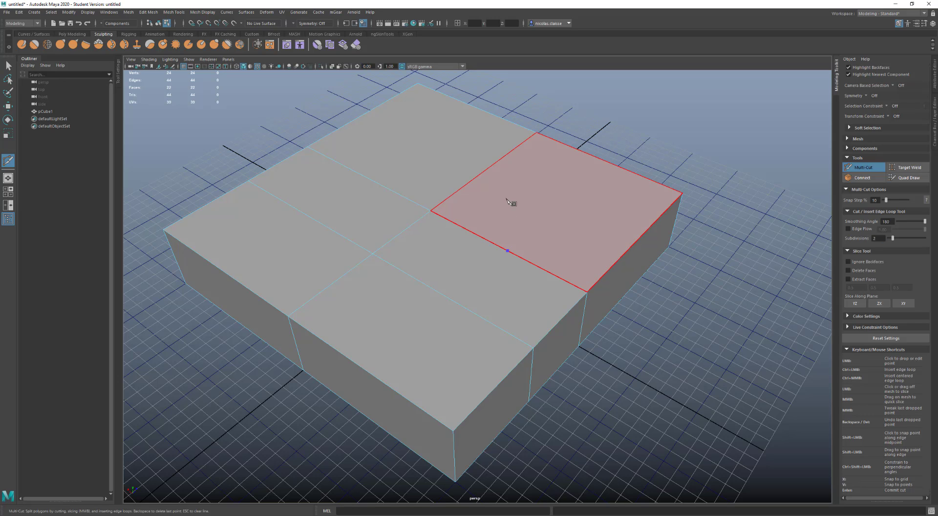
{"action": "left_click", "coordinate": [485, 171]}
{"action": "key", "text": "Return"}
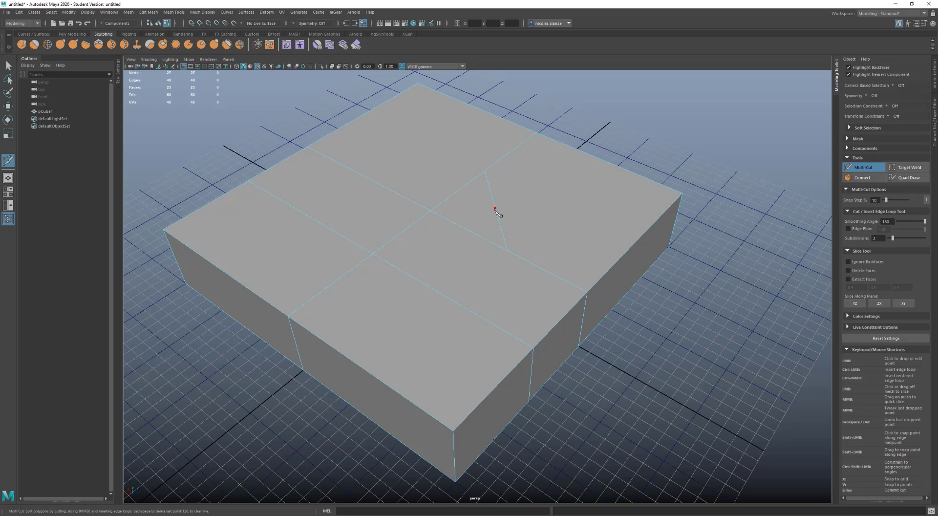
{"action": "left_click", "coordinate": [495, 208]}
{"action": "key", "text": "ctrl+z"}
{"action": "key", "text": "ctrl+z"}
{"action": "key", "text": "ctrl+z"}
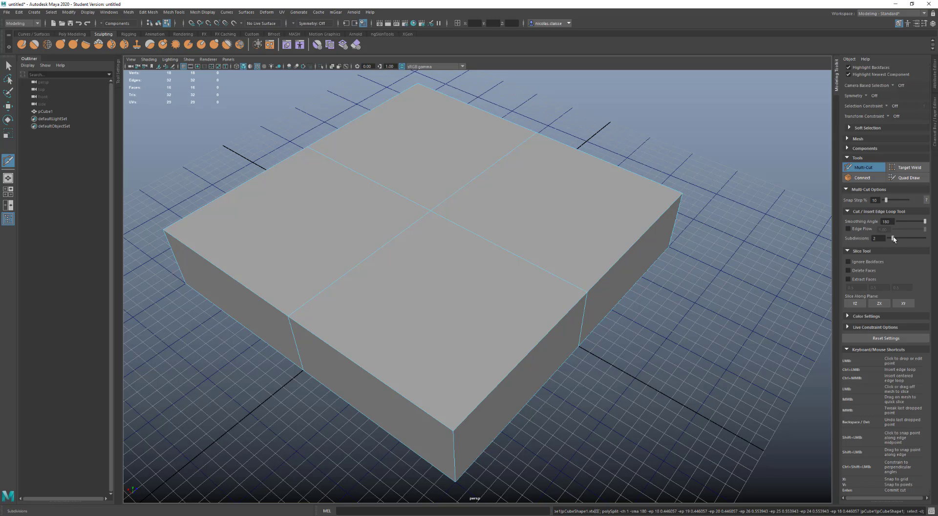
- Cut from 70% on the right edge to the centre edge, then add a snapped cut at 40%
{"action": "left_click_drag", "start_coordinate": [619, 256], "coordinate": [613, 261], "text": "shift"}
{"action": "left_click", "coordinate": [614, 262], "text": "shift"}
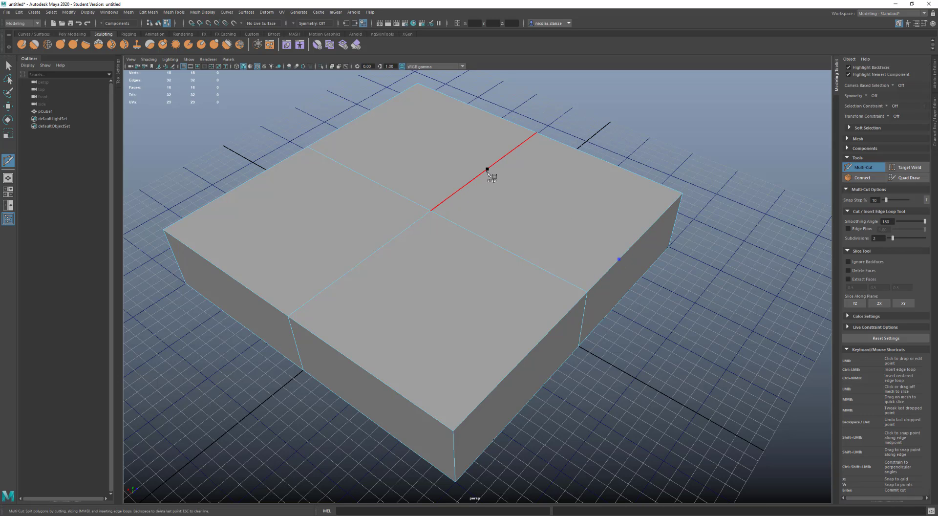
{"action": "left_click", "coordinate": [466, 185], "text": "shift"}
{"action": "key", "text": "Return"}
{"action": "left_click_drag", "start_coordinate": [502, 159], "coordinate": [513, 152], "text": "shift"}
{"action": "left_click_drag", "start_coordinate": [652, 225], "coordinate": [658, 222], "text": "shift"}
{"action": "right_click_drag", "start_coordinate": [655, 198], "coordinate": [586, 182], "text": "shift"}
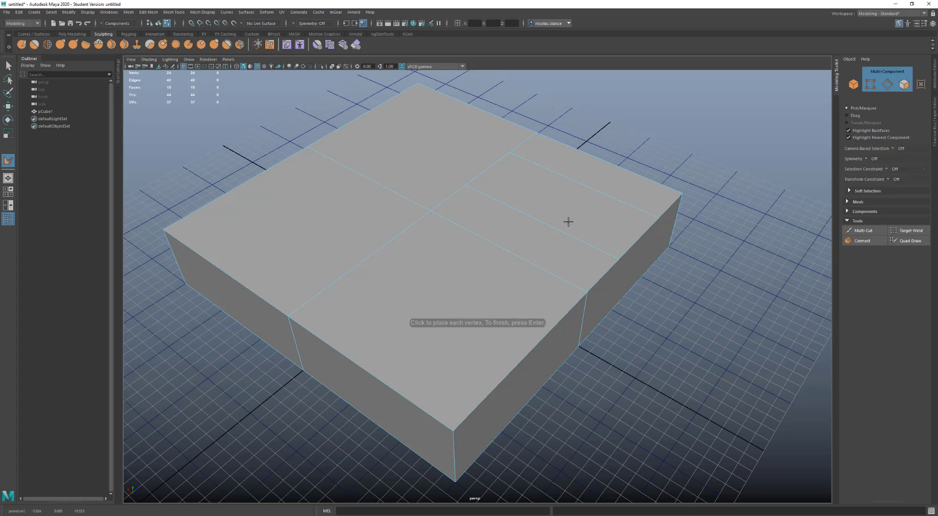
- Return to polygon cutting, undo the stray cut, clear the start point, and dolly out
{"action": "left_click", "coordinate": [863, 231]}
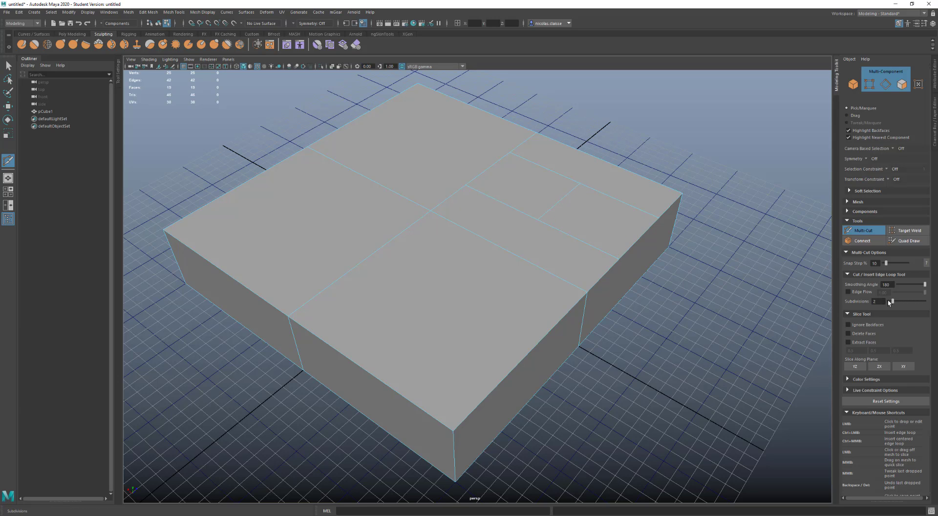
{"action": "left_click", "coordinate": [537, 220]}
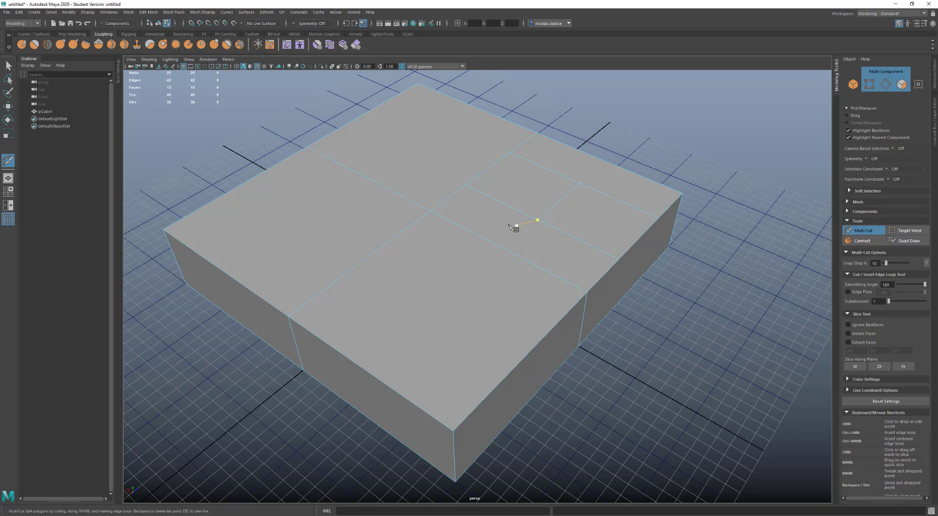
{"action": "key", "text": "ctrl+z"}
{"action": "key", "text": "Escape"}
{"action": "left_click", "coordinate": [683, 193]}
{"action": "right_click_drag", "start_coordinate": [674, 307], "coordinate": [638, 285], "text": "alt"}
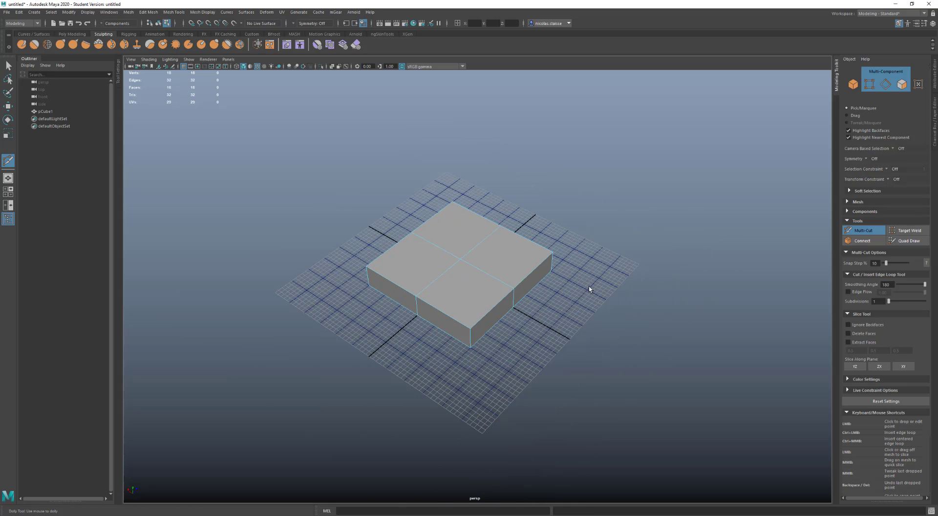
- Draw a sphere right of the cube and lower its axis and height subdivisions to 8
{"action": "key", "text": "q"}
{"action": "right_click", "coordinate": [658, 285], "text": "shift"}
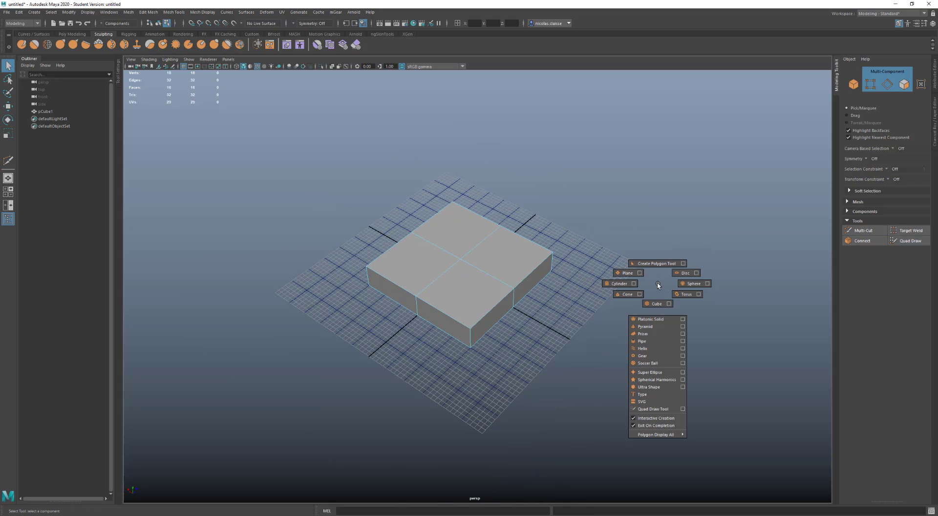
{"action": "left_click", "coordinate": [683, 284]}
{"action": "left_click_drag", "start_coordinate": [673, 272], "coordinate": [749, 329]}
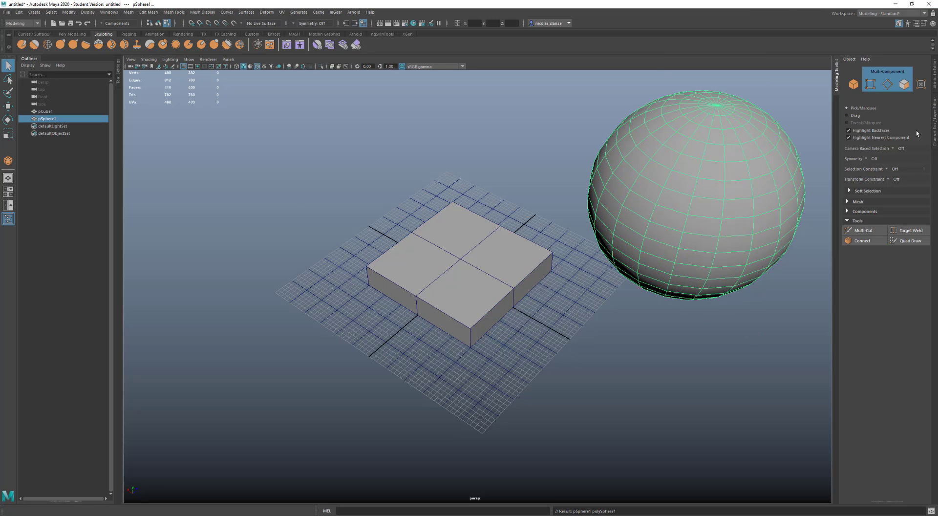
{"action": "left_click", "coordinate": [934, 121]}
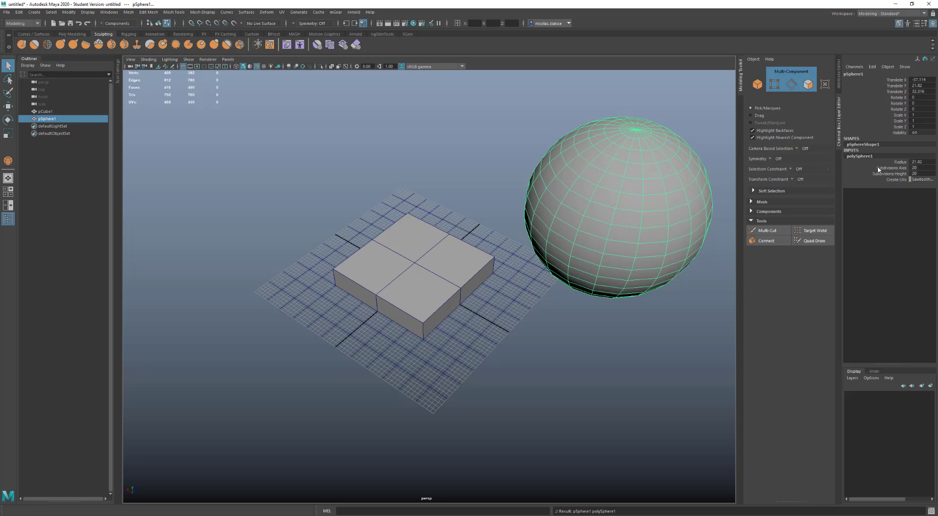
{"action": "left_click_drag", "start_coordinate": [878, 169], "coordinate": [878, 174]}
{"action": "middle_click_drag", "start_coordinate": [447, 220], "coordinate": [377, 188]}
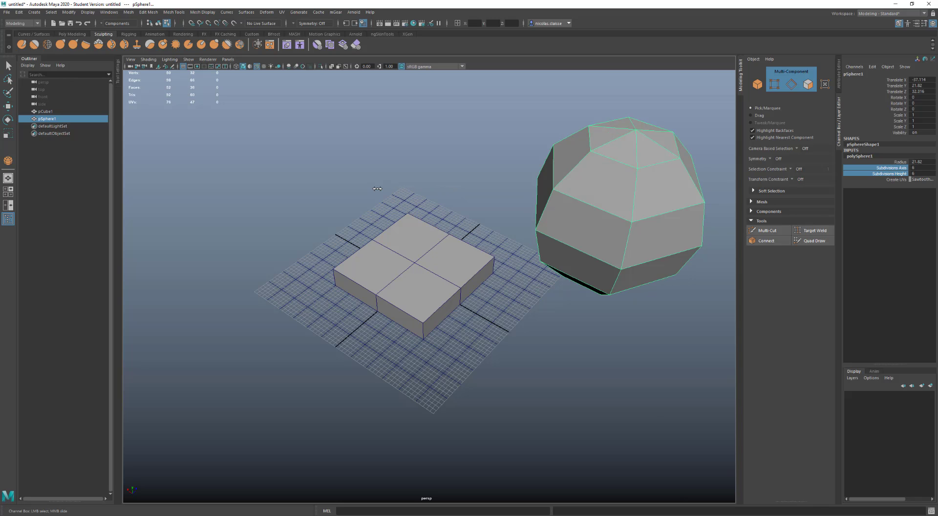
{"action": "left_click", "coordinate": [767, 230]}
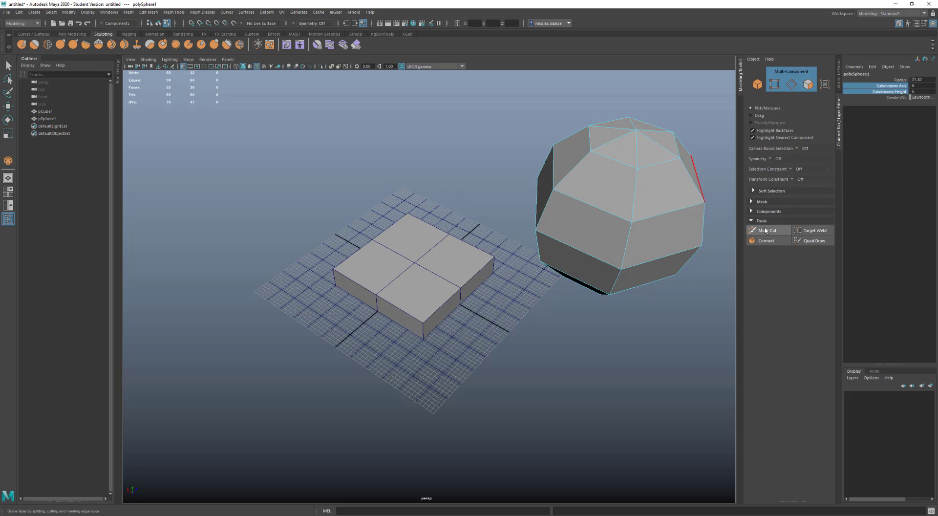
- Insert an edge loop around the sphere's upper ring, then undo it
{"action": "key", "text": "ctrl"}
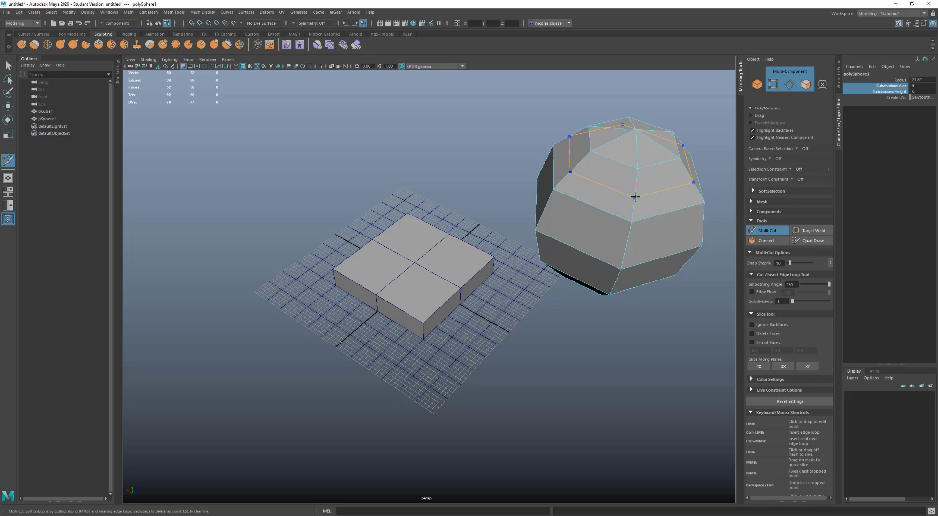
{"action": "left_click", "coordinate": [635, 197], "text": "ctrl"}
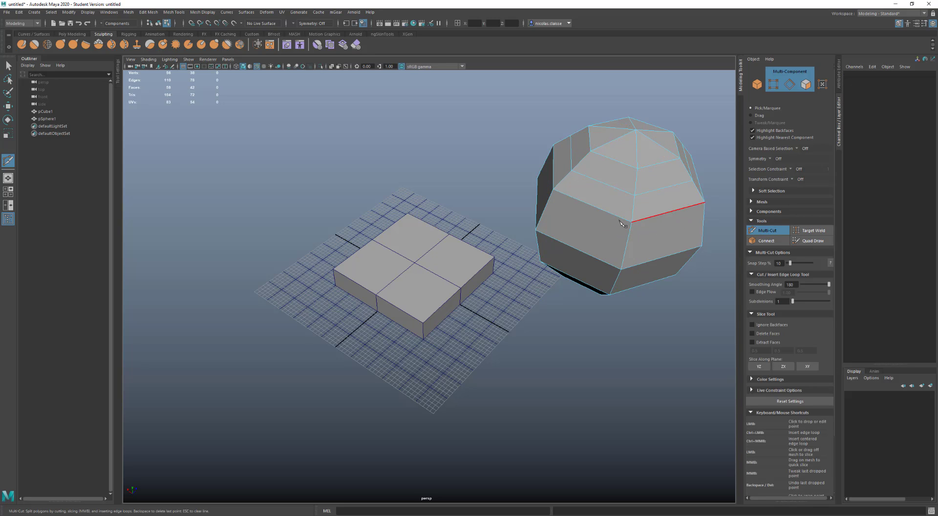
{"action": "left_click_drag", "start_coordinate": [611, 211], "coordinate": [509, 273], "text": "alt"}
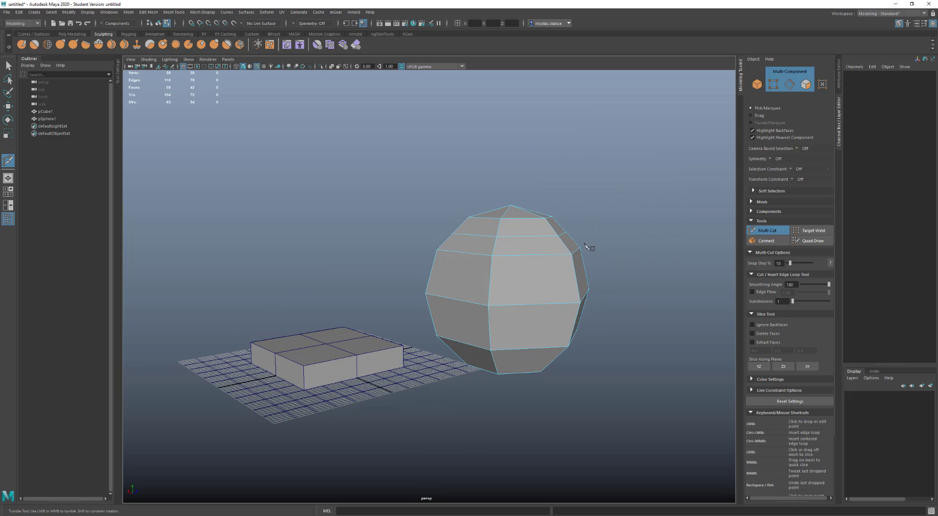
{"action": "key", "text": "ctrl+z"}
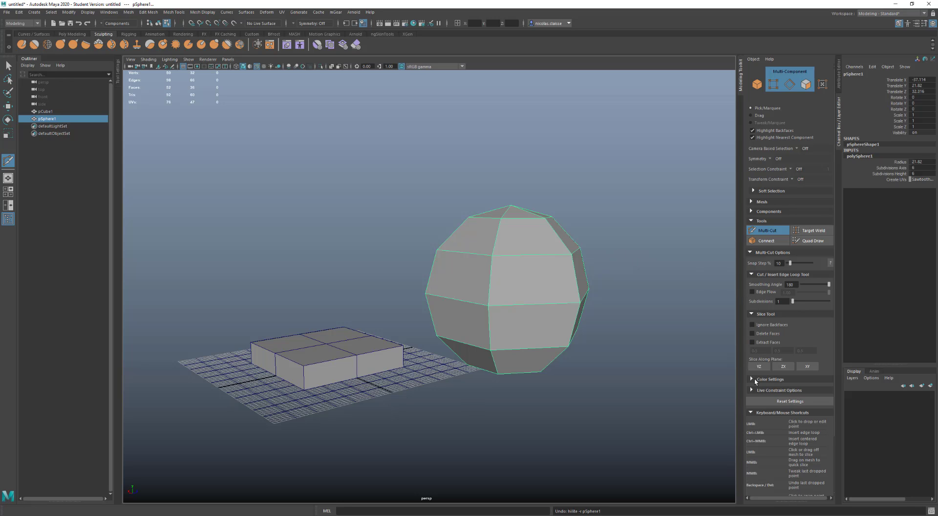
- Turn on Edge Flow and add horizontal edge loops from the sphere's top to its bottom
{"action": "left_click", "coordinate": [760, 293]}
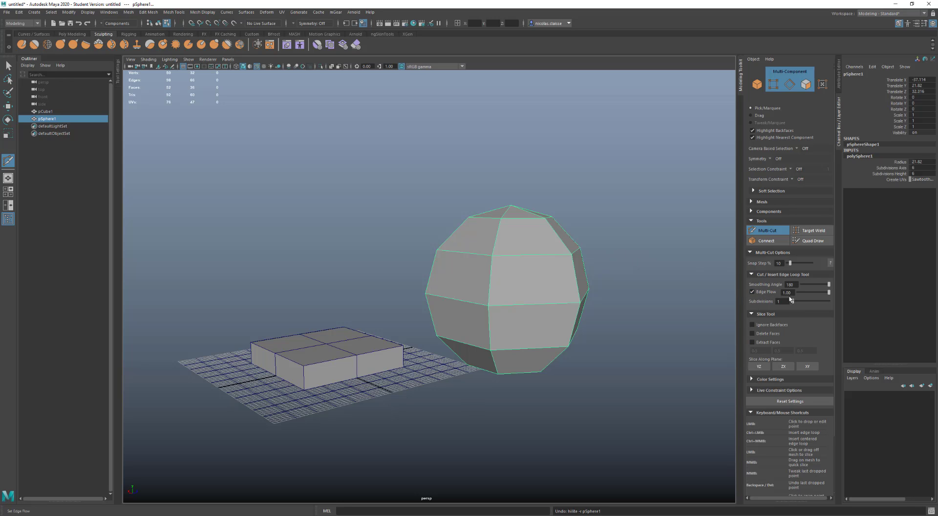
{"action": "left_click", "coordinate": [550, 239]}
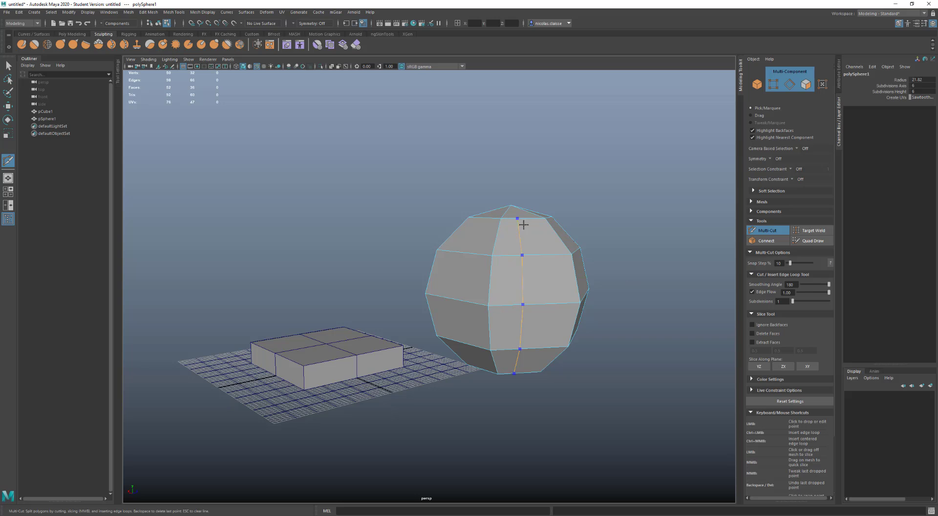
{"action": "left_click", "coordinate": [561, 238], "text": "ctrl"}
{"action": "left_click", "coordinate": [574, 266], "text": "ctrl"}
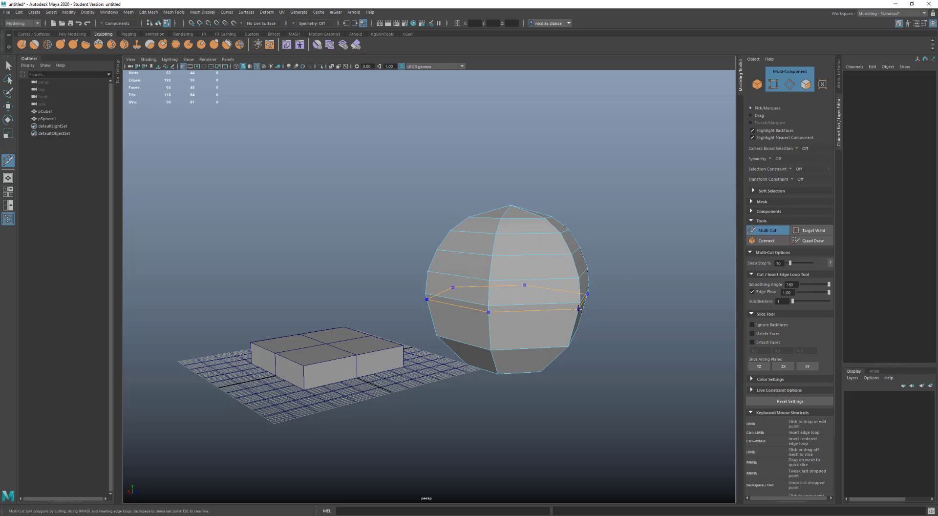
{"action": "left_click", "coordinate": [575, 321], "text": "ctrl"}
{"action": "scroll", "coordinate": [573, 328], "scroll_direction": "up", "scroll_amount": 1}
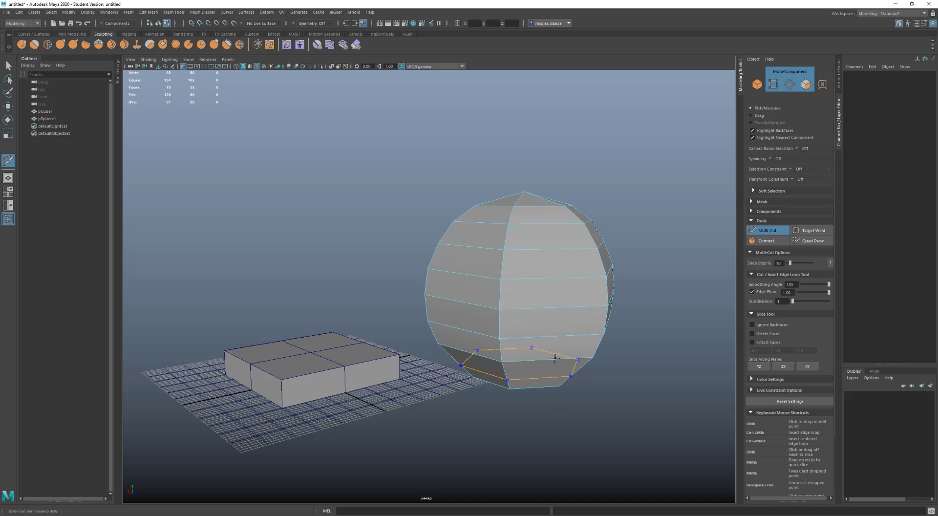
{"action": "left_click", "coordinate": [567, 375], "text": "ctrl"}
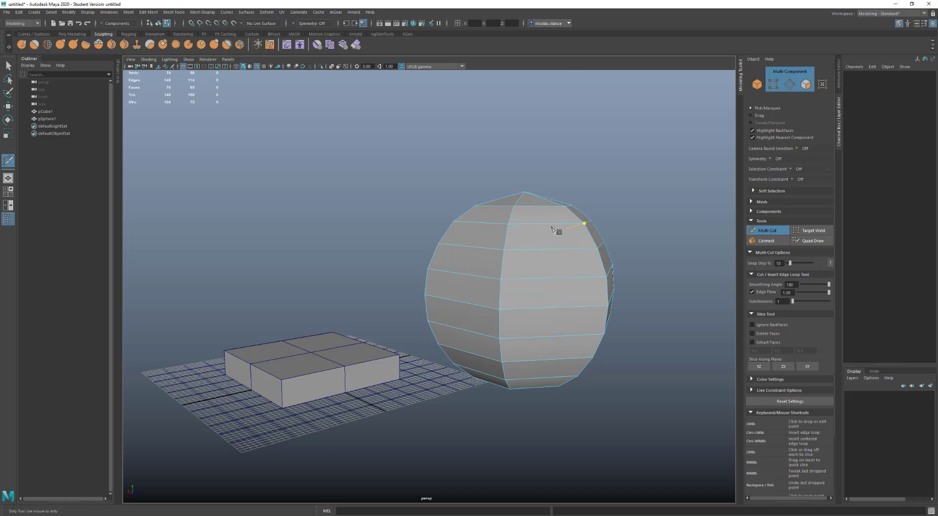
- Insert vertical edge loops around the sphere's top, right and left sides
{"action": "left_click", "coordinate": [508, 224]}
{"action": "left_click", "coordinate": [544, 241], "text": "ctrl"}
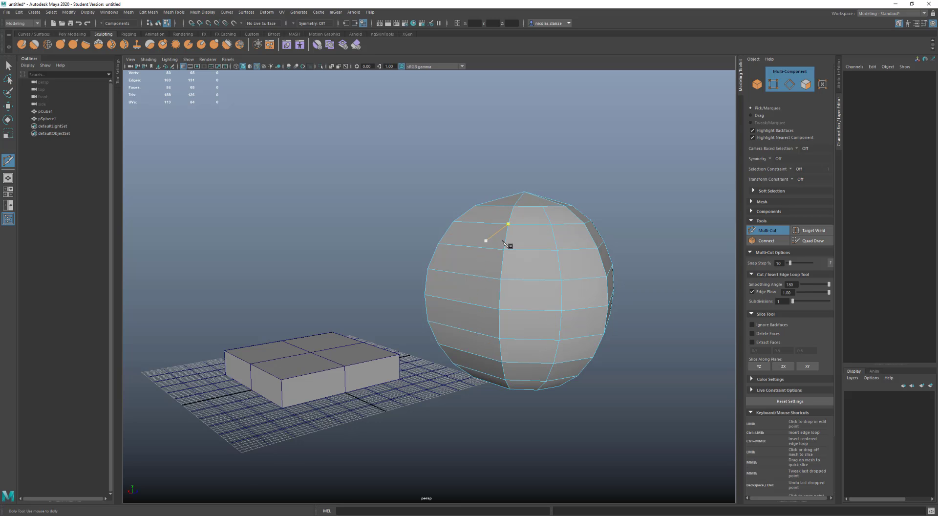
{"action": "left_click_drag", "start_coordinate": [508, 247], "coordinate": [508, 288], "text": "alt"}
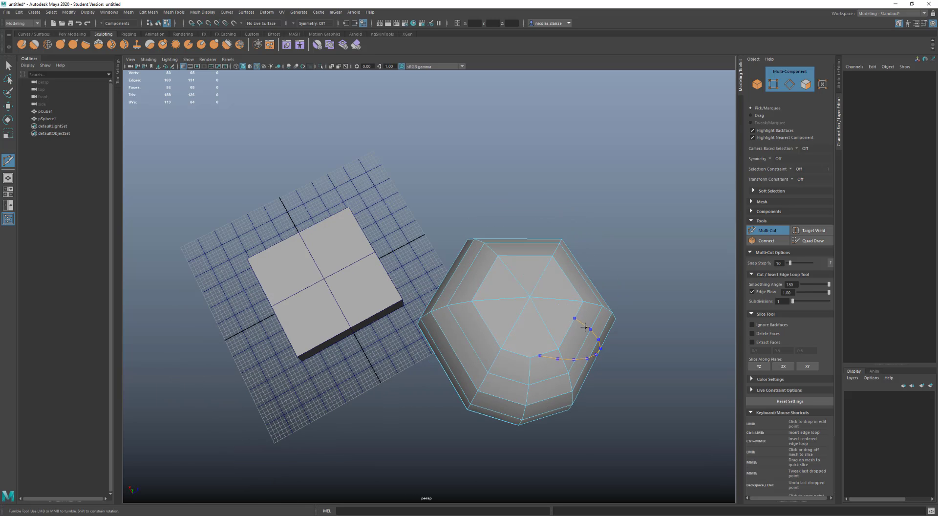
{"action": "left_click", "coordinate": [593, 351], "text": "ctrl"}
{"action": "left_click", "coordinate": [568, 271], "text": "ctrl"}
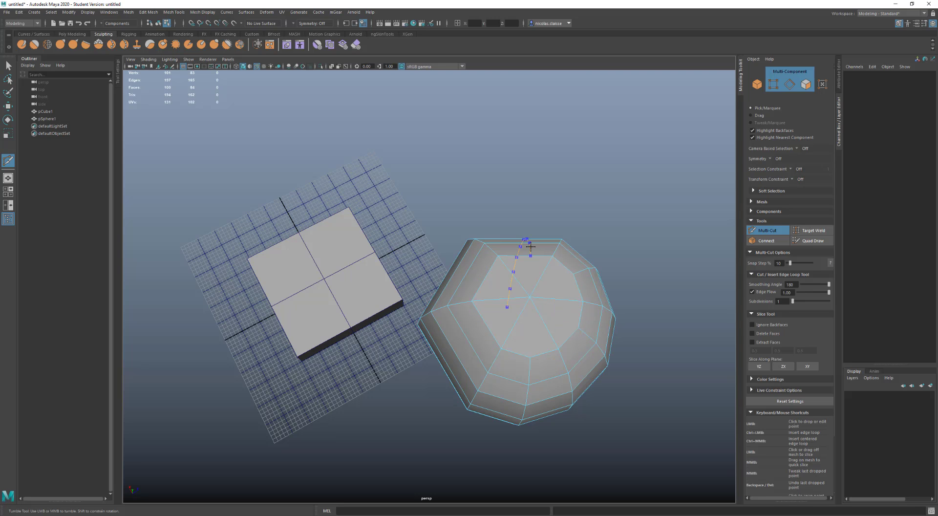
{"action": "left_click", "coordinate": [531, 248], "text": "ctrl"}
{"action": "left_click", "coordinate": [485, 275], "text": "ctrl"}
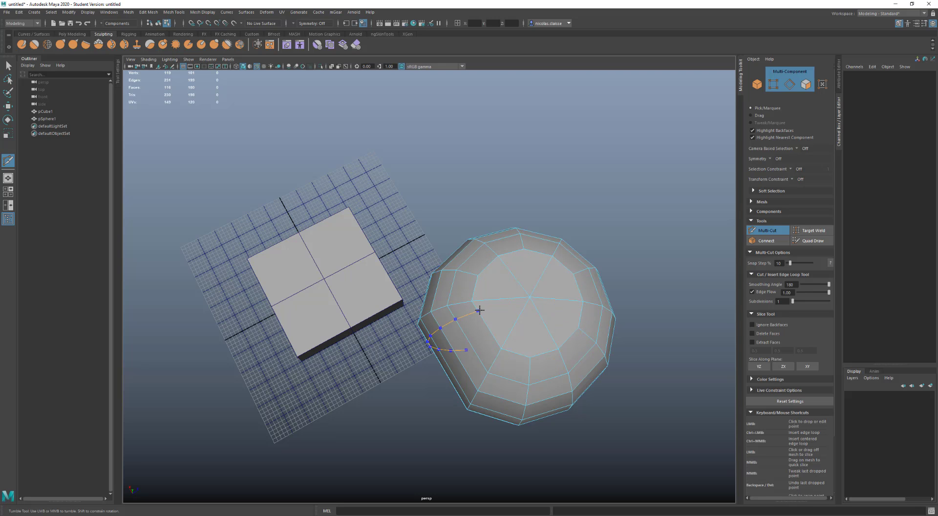
{"action": "left_click", "coordinate": [484, 321], "text": "ctrl"}
- Start a cut from the sphere's centre vertex and zoom out to a side view
{"action": "scroll", "coordinate": [546, 289], "scroll_direction": "up", "scroll_amount": 1}
{"action": "left_click", "coordinate": [549, 299]}
{"action": "right_click_drag", "start_coordinate": [583, 295], "coordinate": [525, 329], "text": "alt"}
{"action": "left_click_drag", "start_coordinate": [525, 330], "coordinate": [508, 298], "text": "alt"}
{"action": "scroll", "coordinate": [481, 271], "scroll_direction": "up", "scroll_amount": 4}
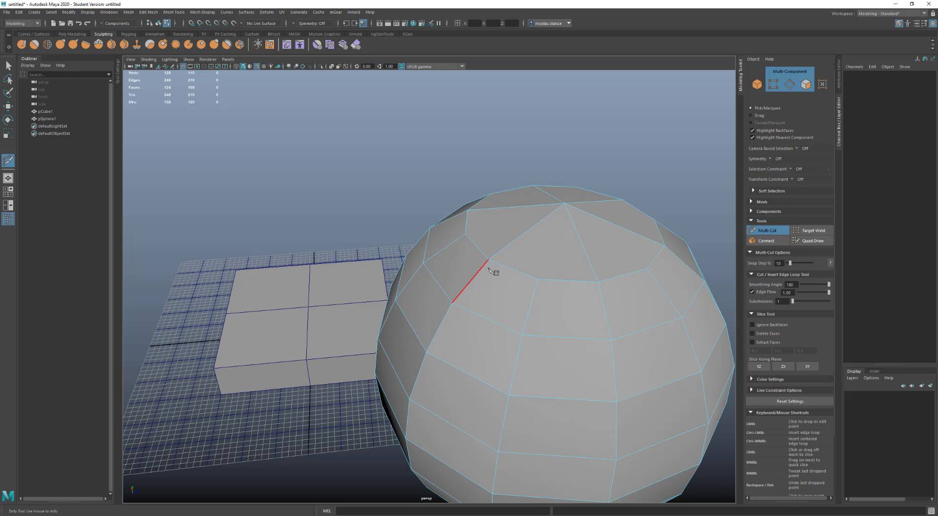
{"action": "scroll", "coordinate": [478, 279], "scroll_direction": "up", "scroll_amount": 3}
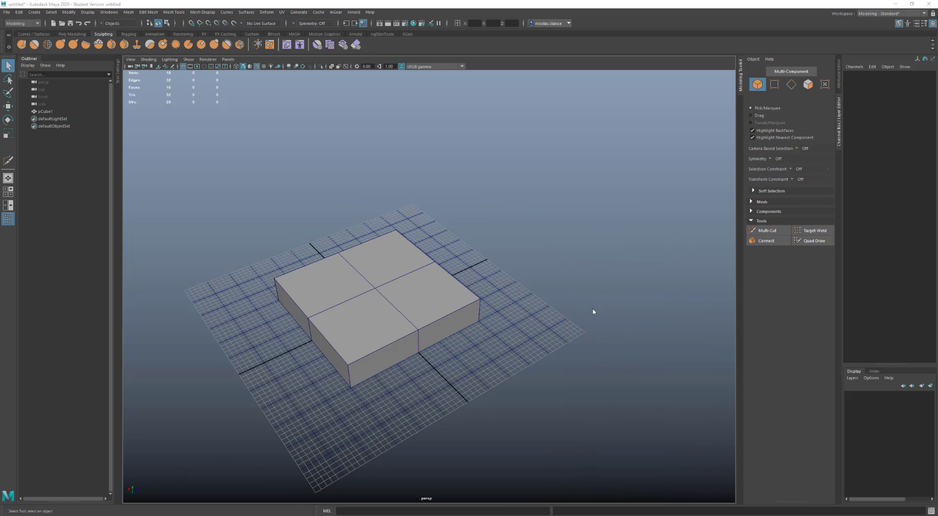
- Draw a new cube, pCube2, beside the flat cube
{"action": "right_click_drag", "start_coordinate": [592, 308], "coordinate": [592, 330], "text": "shift"}
{"action": "left_click_drag", "start_coordinate": [593, 325], "coordinate": [603, 364]}
{"action": "middle_click_drag", "start_coordinate": [694, 304], "coordinate": [567, 306], "text": "alt"}
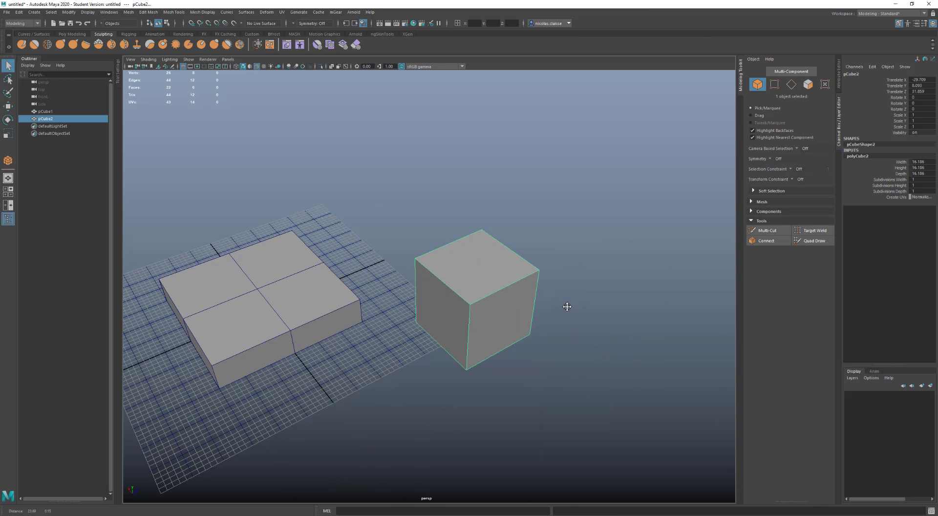
- Insert centred, lower and vertical edge loops into pCube2 with Multi-Cut
{"action": "left_click", "coordinate": [766, 230]}
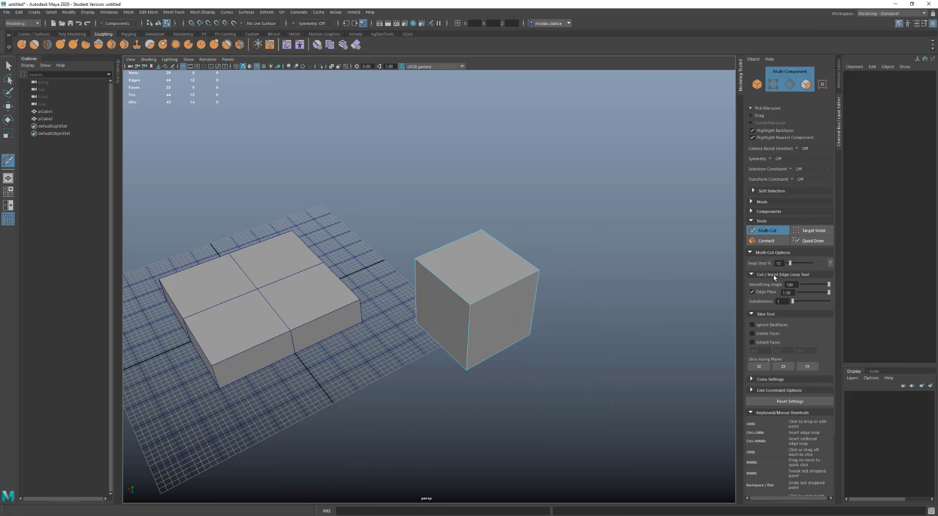
{"action": "middle_click", "coordinate": [503, 287], "text": "ctrl"}
{"action": "scroll", "coordinate": [490, 271], "scroll_direction": "up", "scroll_amount": 2}
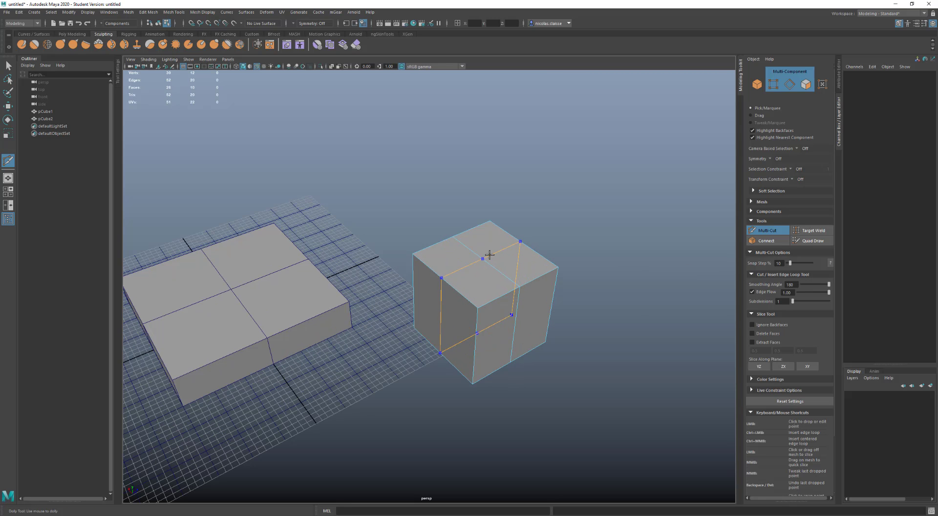
{"action": "left_click", "coordinate": [489, 255], "text": "ctrl"}
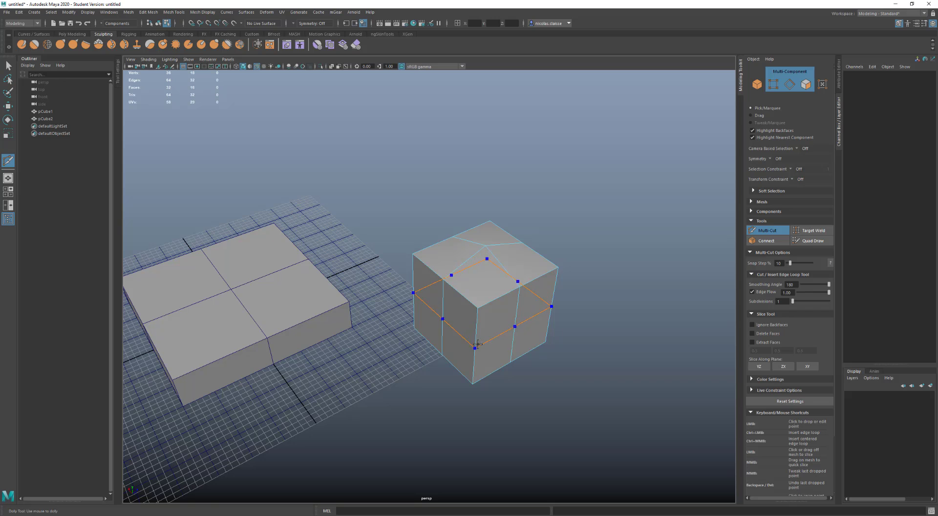
{"action": "middle_click", "coordinate": [477, 344], "text": "ctrl"}
{"action": "scroll", "coordinate": [513, 367], "scroll_direction": "up", "scroll_amount": 1}
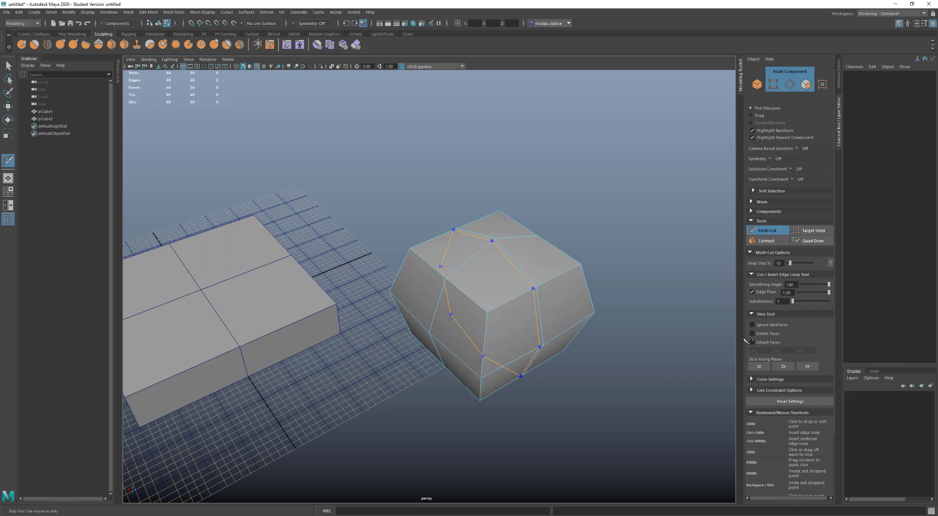
{"action": "left_click", "coordinate": [510, 299], "text": "ctrl"}
- Add more edge-flow loops that round pCube2, then undo back through them
{"action": "right_click_drag", "start_coordinate": [510, 299], "coordinate": [569, 291], "text": "alt"}
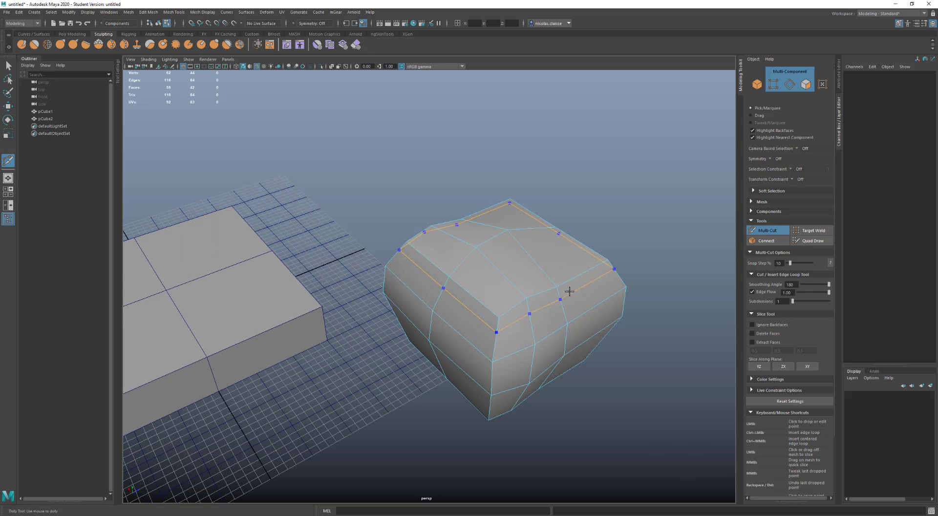
{"action": "left_click", "coordinate": [587, 272], "text": "ctrl"}
{"action": "scroll", "coordinate": [562, 324], "scroll_direction": "up", "scroll_amount": 1}
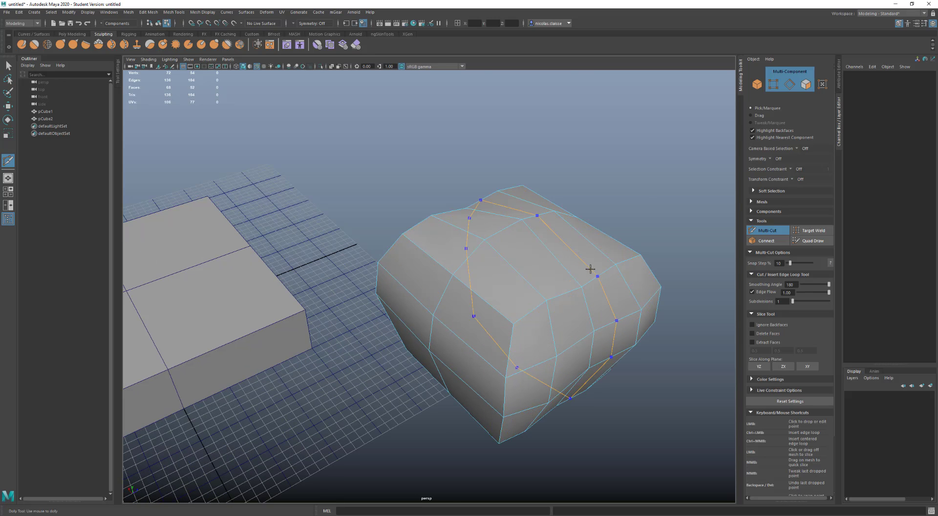
{"action": "left_click", "coordinate": [561, 245], "text": "ctrl"}
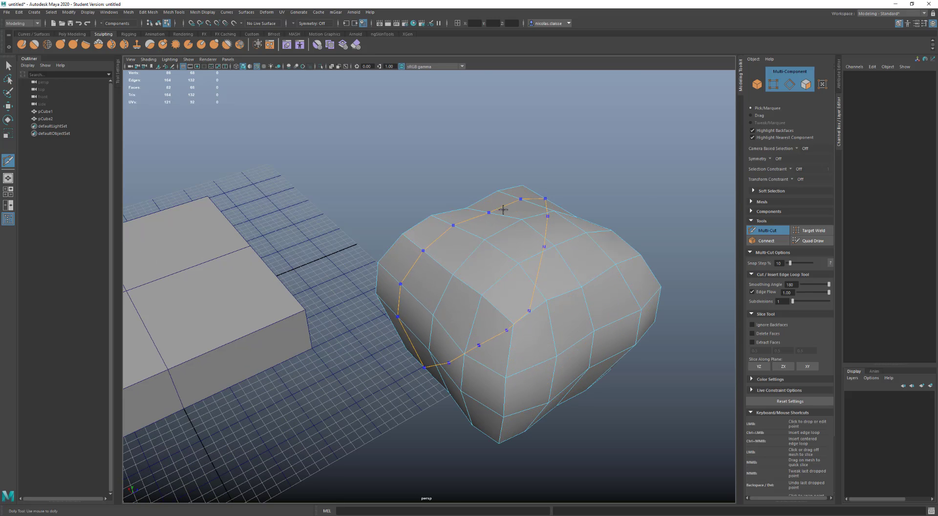
{"action": "left_click", "coordinate": [503, 209], "text": "ctrl"}
{"action": "left_click", "coordinate": [512, 323]}
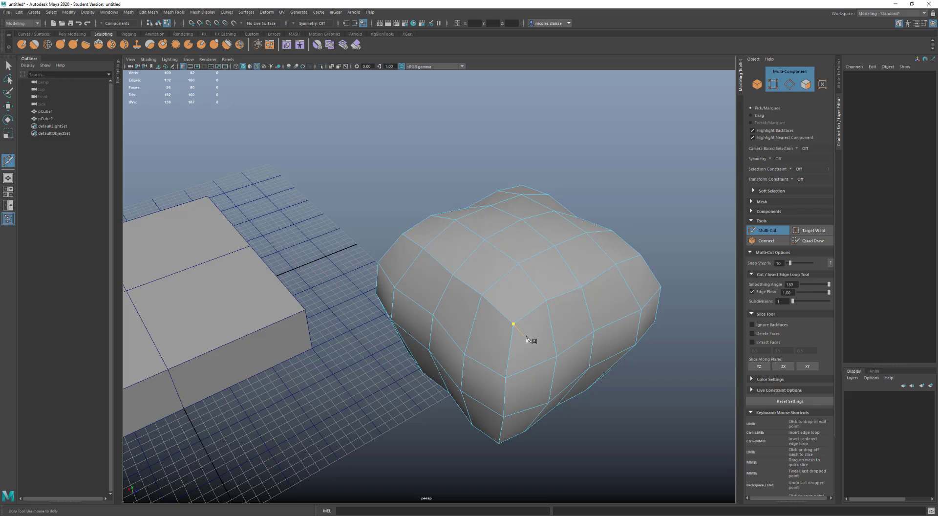
{"action": "mouse_move", "coordinate": [527, 337]}
{"action": "left_mouse_down", "text": "alt"}
{"action": "mouse_move", "coordinate": [511, 299]}
{"action": "mouse_move", "coordinate": [494, 289]}
{"action": "mouse_move", "coordinate": [515, 329]}
{"action": "left_mouse_up", "text": "alt"}
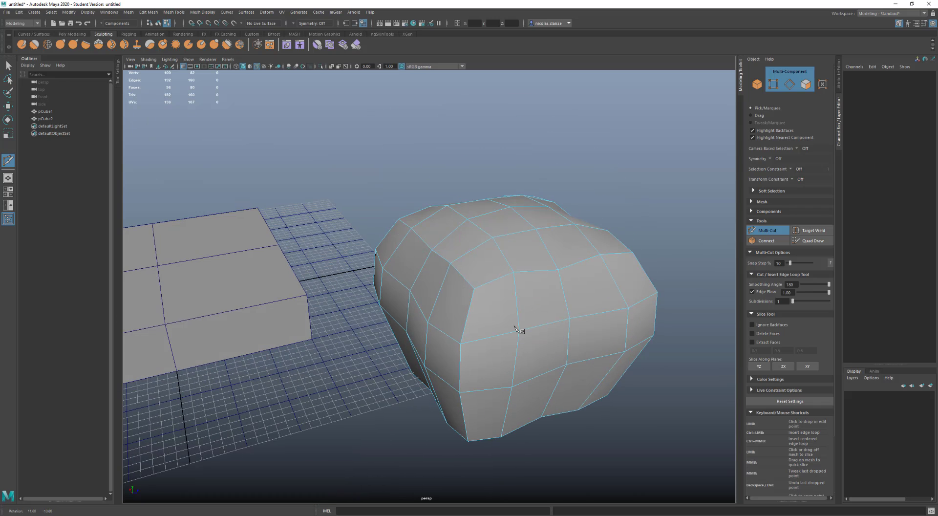
{"action": "key", "text": "ctrl+z"}
{"action": "key", "text": "ctrl+z"}
{"action": "key", "text": "ctrl+z"}
{"action": "key", "text": "ctrl+z"}
{"action": "key", "text": "ctrl+z"}
{"action": "key", "text": "ctrl+z"}
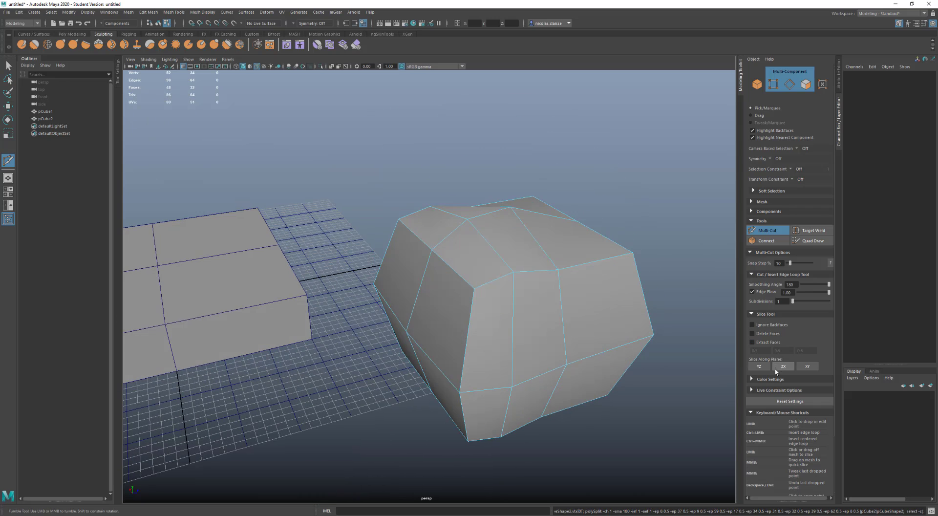
- Undo the last remaining edge loop and turn off Edge Flow
{"action": "key", "text": "ctrl+z"}
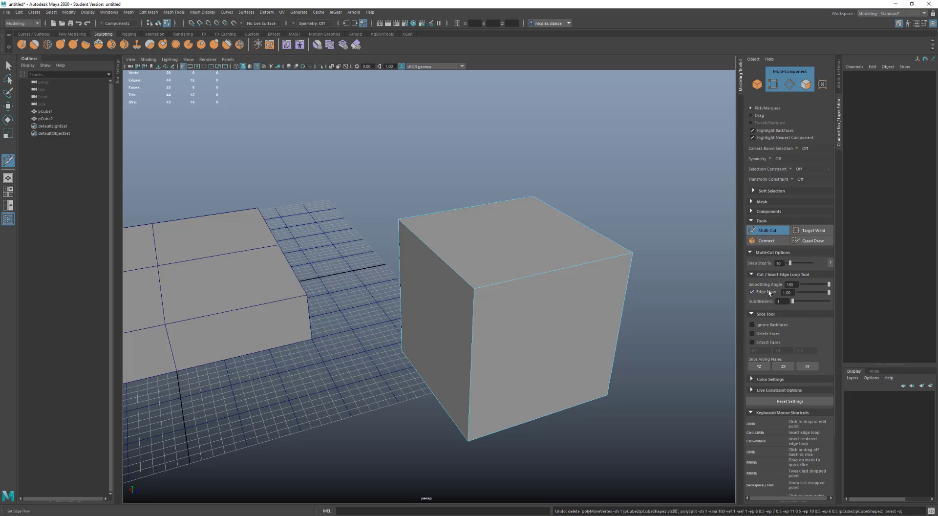
{"action": "left_click", "coordinate": [768, 292]}
{"action": "left_click_drag", "start_coordinate": [582, 224], "coordinate": [407, 221], "text": "alt"}
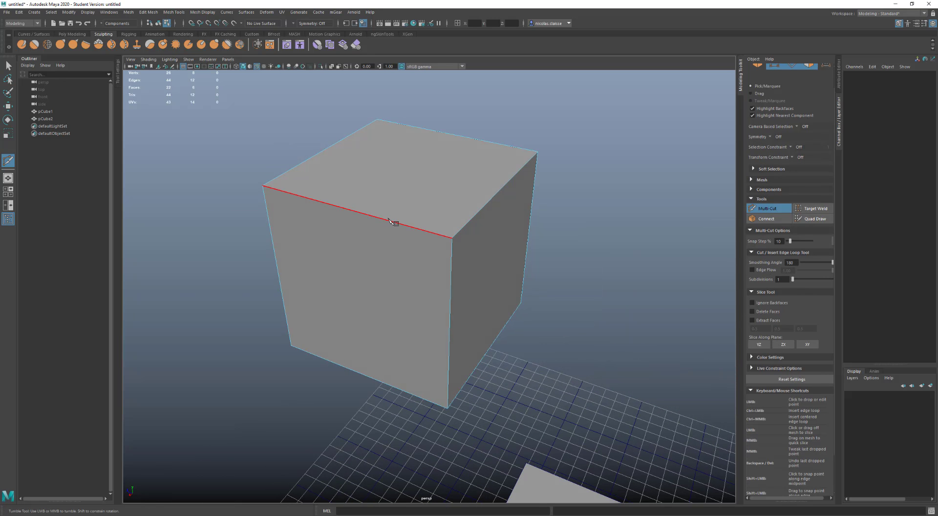
- Cut a closed triangle across pCube2's top-front-right corner through three edges
{"action": "left_click", "coordinate": [389, 221]}
{"action": "left_click", "coordinate": [483, 206]}
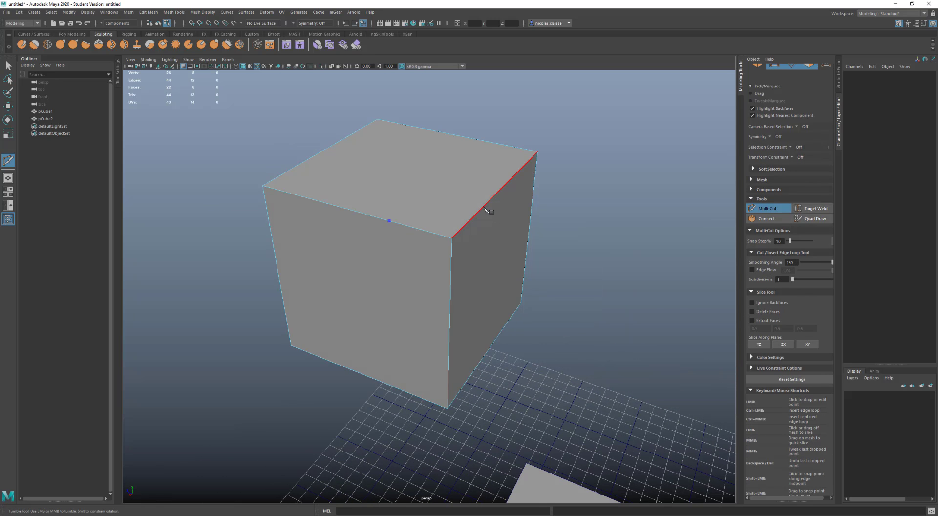
{"action": "left_click", "coordinate": [450, 295]}
{"action": "left_click", "coordinate": [390, 221]}
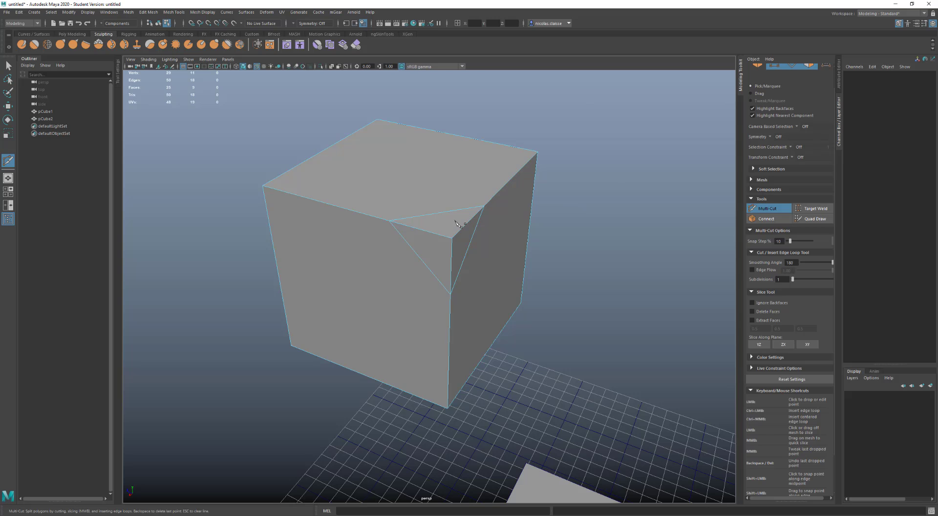
{"action": "key", "text": "w"}
{"action": "right_click", "coordinate": [439, 223]}
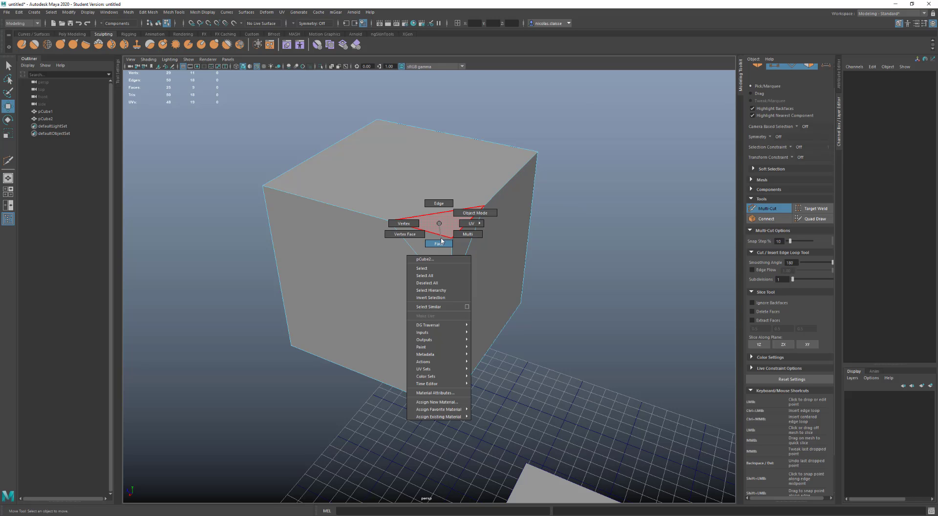
- Select the top and front corner triangle faces in face mode
{"action": "left_click", "coordinate": [439, 243]}
{"action": "left_click", "coordinate": [447, 224]}
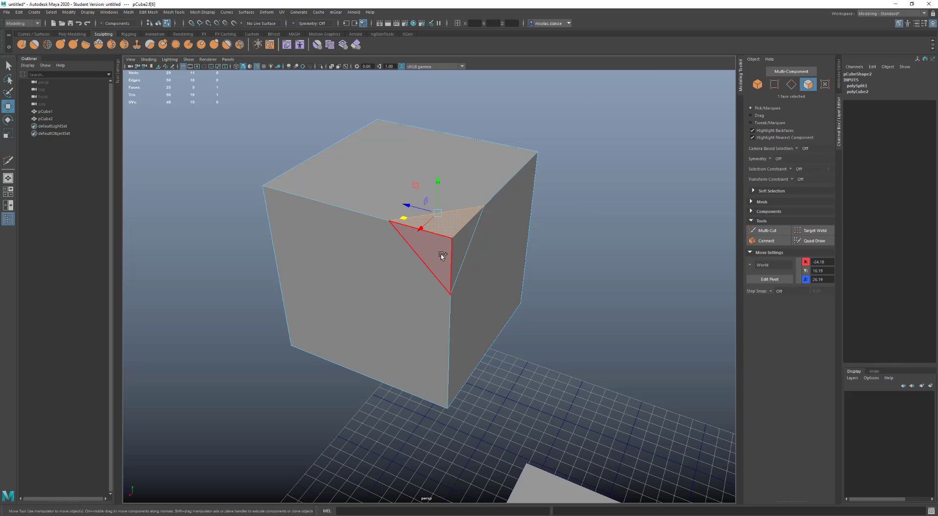
{"action": "left_click", "coordinate": [442, 255], "text": "shift"}
{"action": "left_click_drag", "start_coordinate": [437, 243], "coordinate": [408, 223]}
{"action": "key", "text": "ctrl+z"}
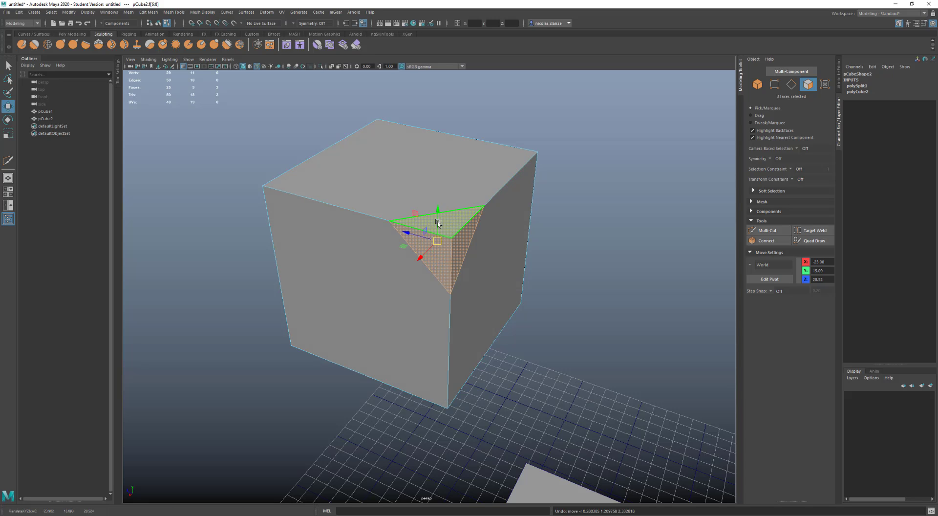
- Detach the corner faces, pull them off the cube, then undo both
{"action": "right_click", "coordinate": [453, 227], "text": "shift"}
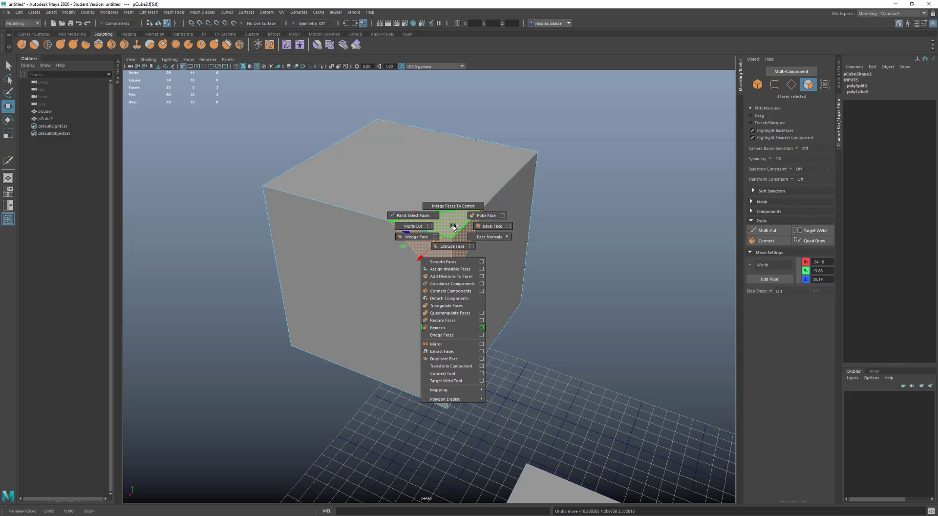
{"action": "left_click", "coordinate": [457, 302]}
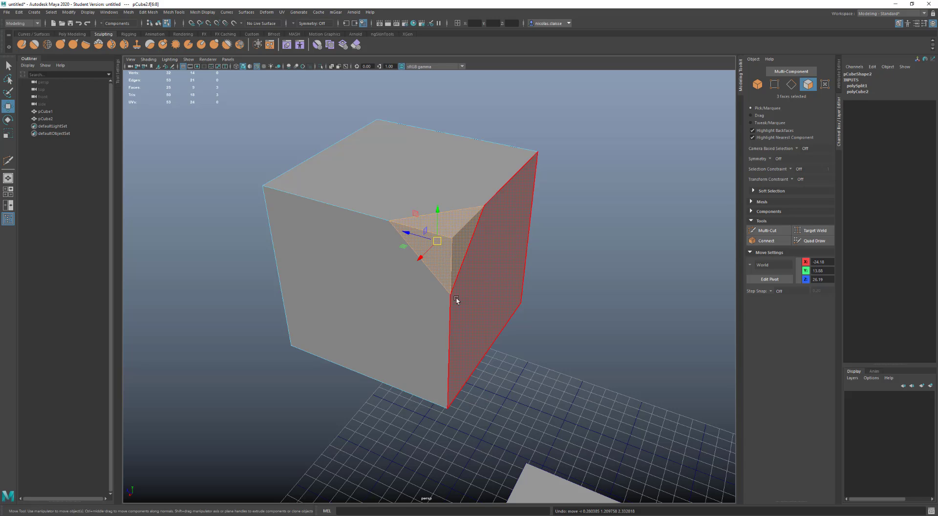
{"action": "left_click_drag", "start_coordinate": [425, 256], "coordinate": [571, 257]}
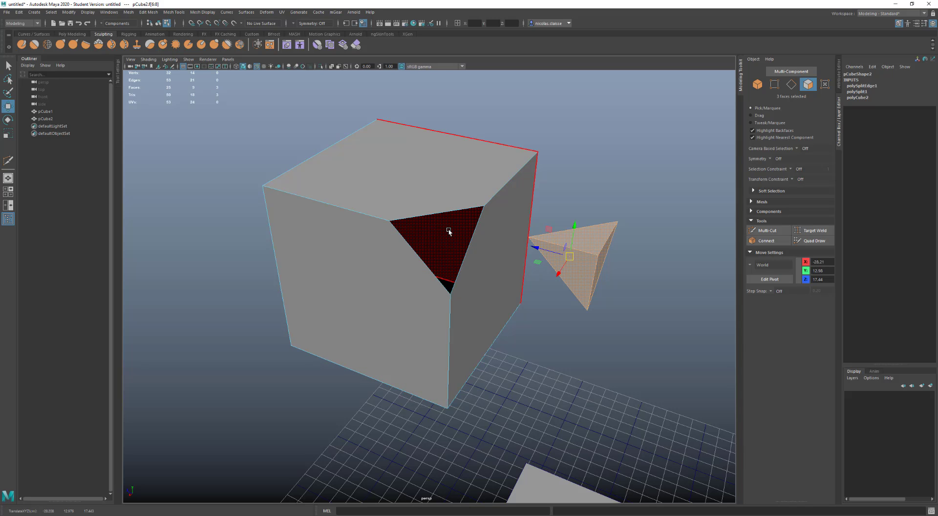
{"action": "key", "text": "ctrl+z"}
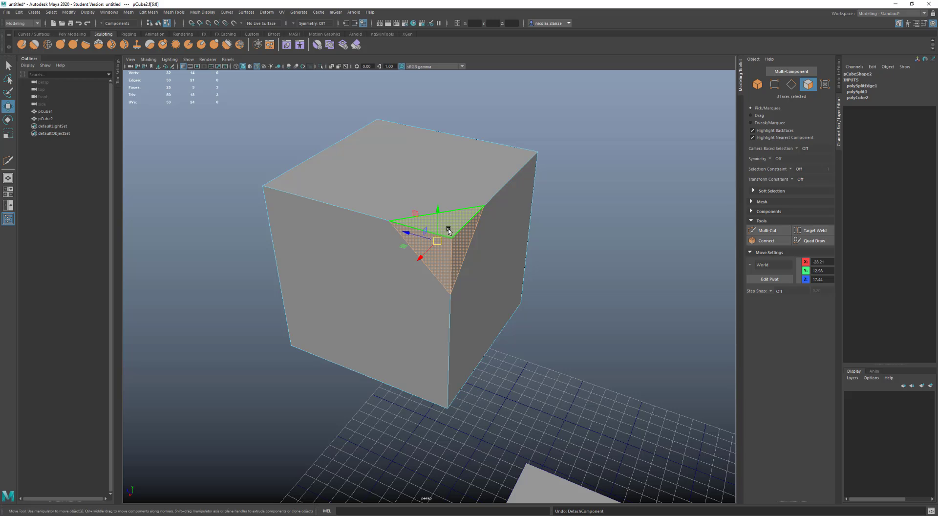
{"action": "key", "text": "ctrl+z"}
{"action": "key", "text": "ctrl+z"}
{"action": "key", "text": "ctrl+z"}
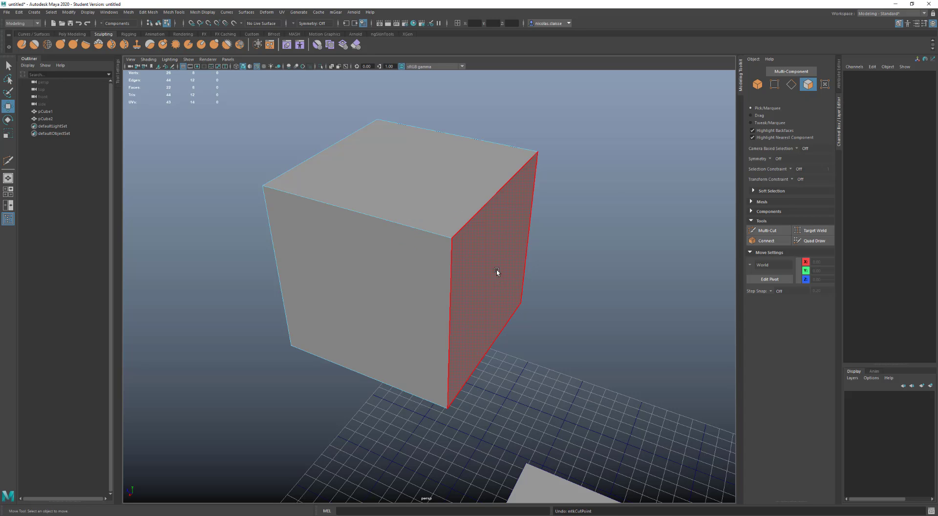
- Clear the face selection and try Multi-Cut points at the cube's top corners, cancelling them
{"action": "left_click_drag", "start_coordinate": [439, 229], "coordinate": [559, 266], "text": "alt"}
{"action": "left_click", "coordinate": [654, 254]}
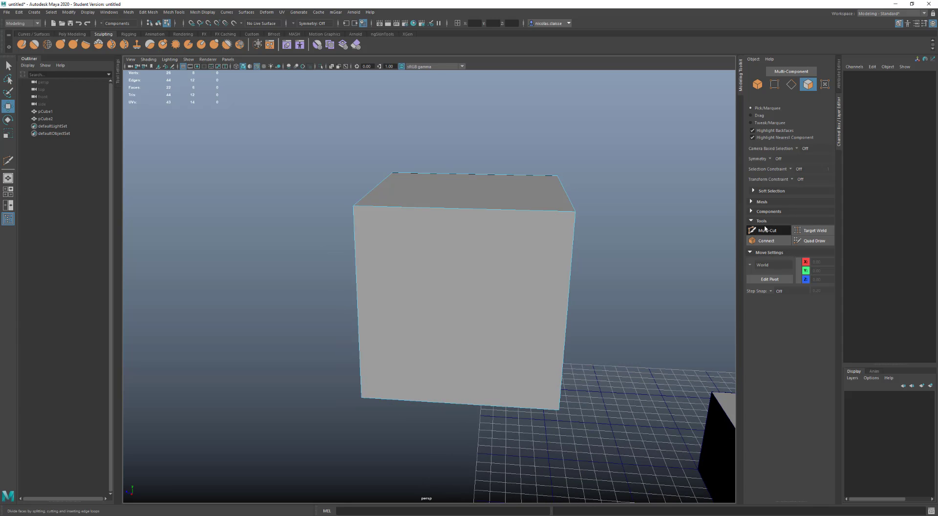
{"action": "left_click", "coordinate": [765, 232]}
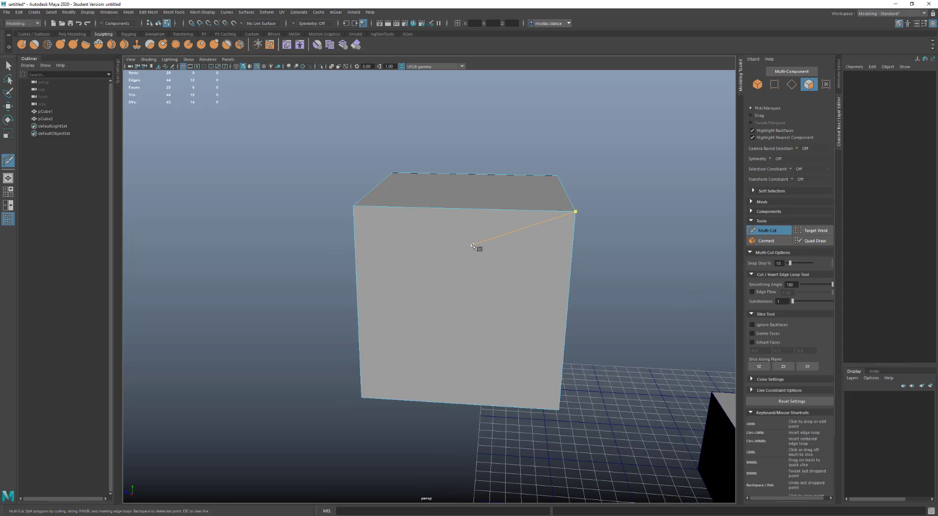
{"action": "left_click", "coordinate": [355, 206]}
{"action": "key", "text": "Escape"}
{"action": "left_click", "coordinate": [353, 205]}
{"action": "key", "text": "Escape"}
{"action": "left_click_drag", "start_coordinate": [463, 209], "coordinate": [517, 267]}
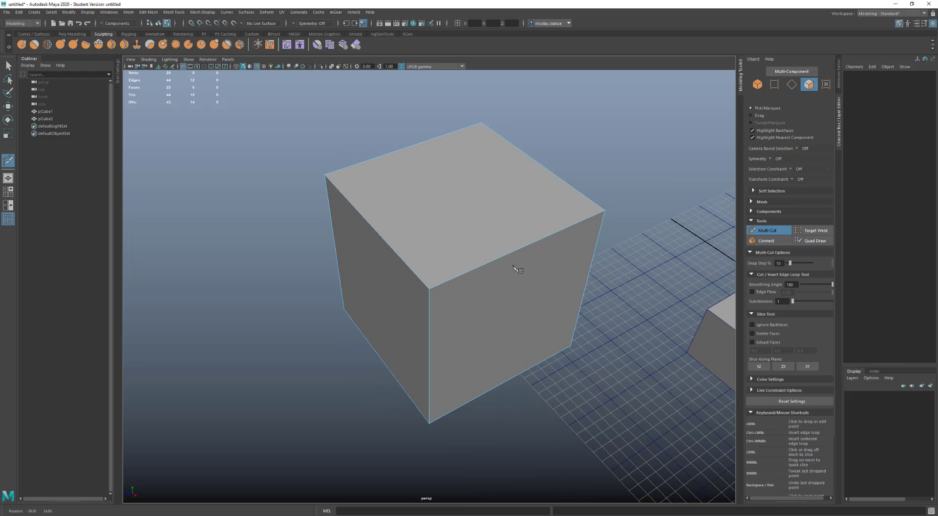
{"action": "left_click", "coordinate": [516, 265]}
{"action": "key", "text": "ctrl+z"}
- Drag slice lines across pCube2's top to commit new edges near each end
{"action": "middle_click_drag", "start_coordinate": [515, 265], "coordinate": [496, 278], "text": "alt"}
{"action": "scroll", "coordinate": [496, 278], "scroll_direction": "up", "scroll_amount": 2}
{"action": "left_click_drag", "start_coordinate": [496, 279], "coordinate": [455, 238], "text": "alt"}
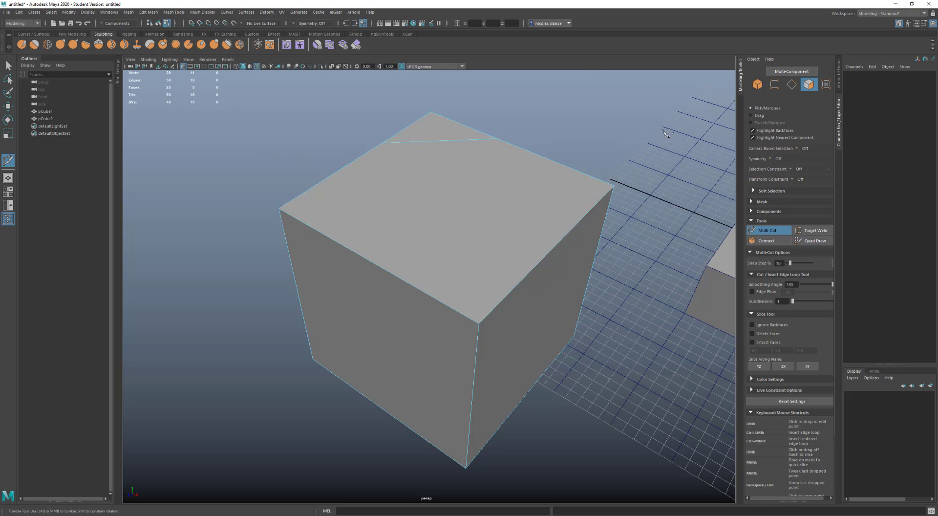
{"action": "left_click_drag", "start_coordinate": [665, 132], "coordinate": [548, 144], "text": "alt"}
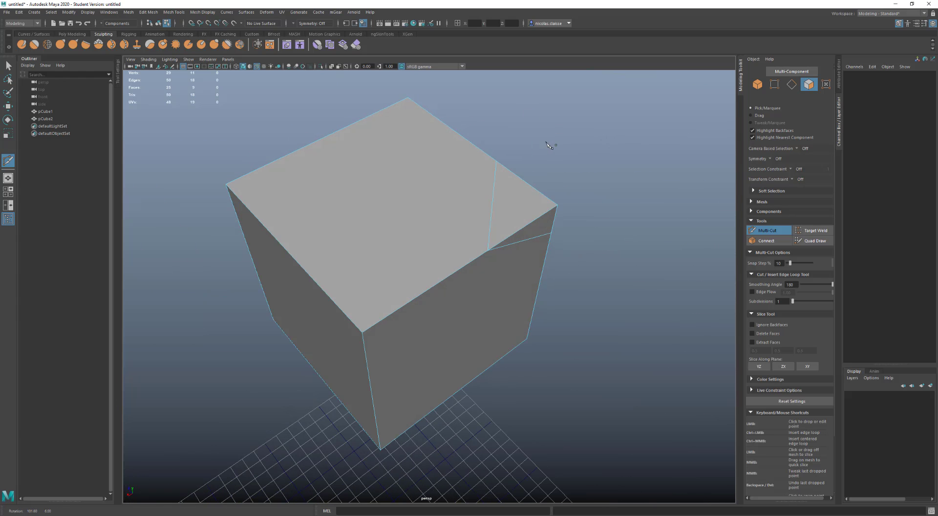
{"action": "left_click_drag", "start_coordinate": [454, 360], "coordinate": [518, 425]}
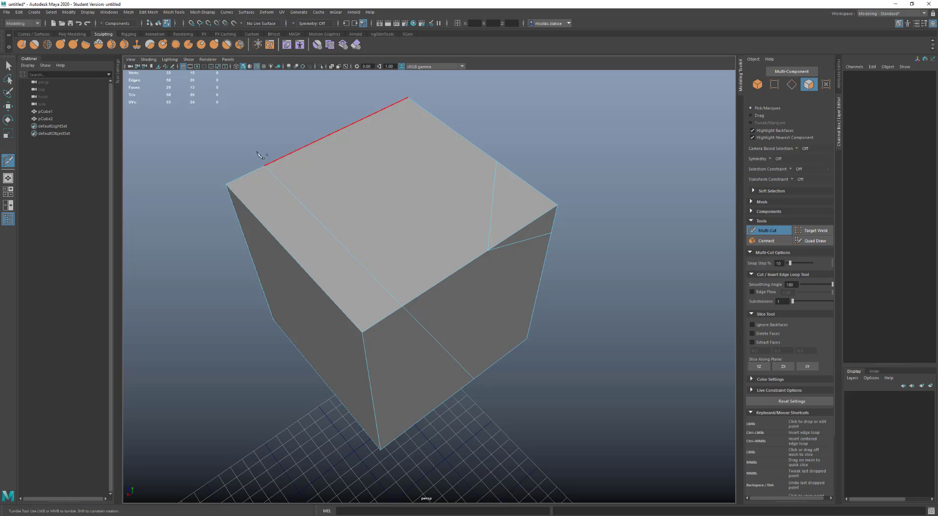
{"action": "left_click", "coordinate": [487, 250]}
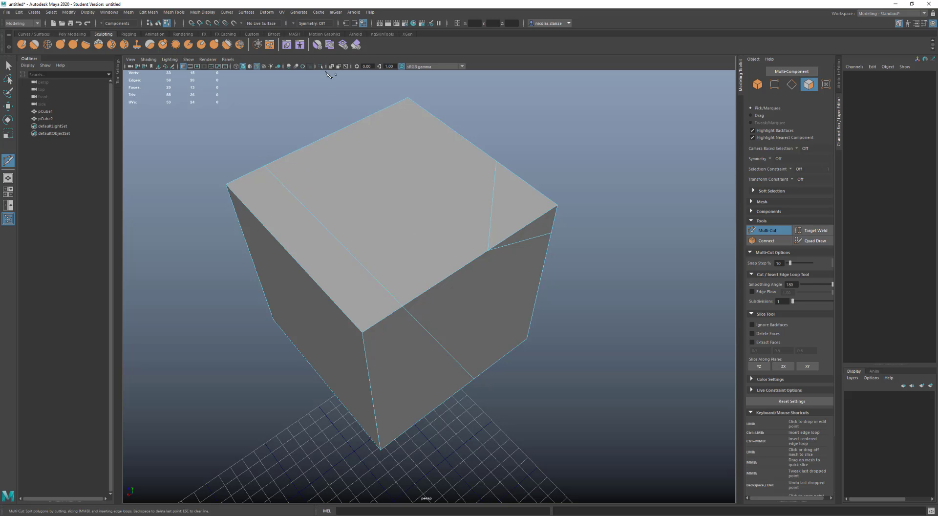
- Enable X-Ray and drag a slice straight through the see-through cube
{"action": "key", "text": "alt+x"}
{"action": "left_click", "coordinate": [227, 185]}
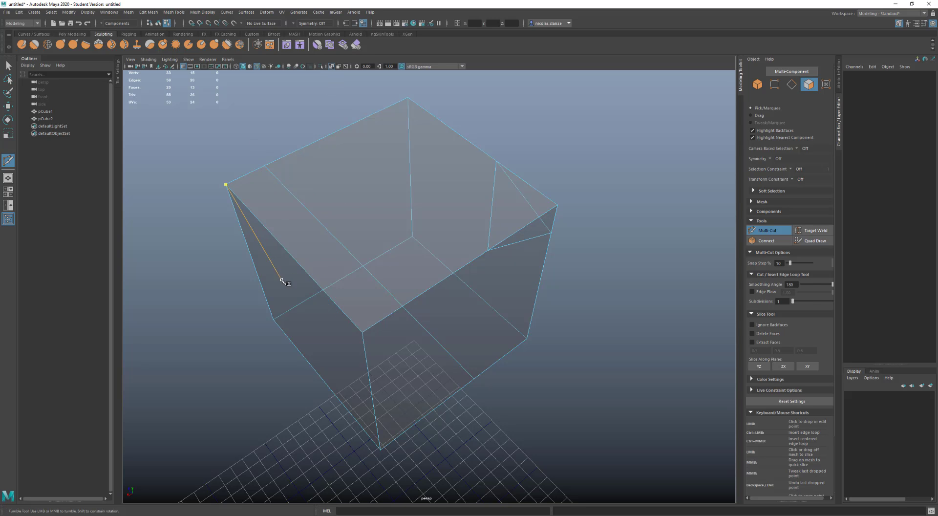
{"action": "left_click_drag", "start_coordinate": [282, 279], "coordinate": [281, 280], "text": "alt"}
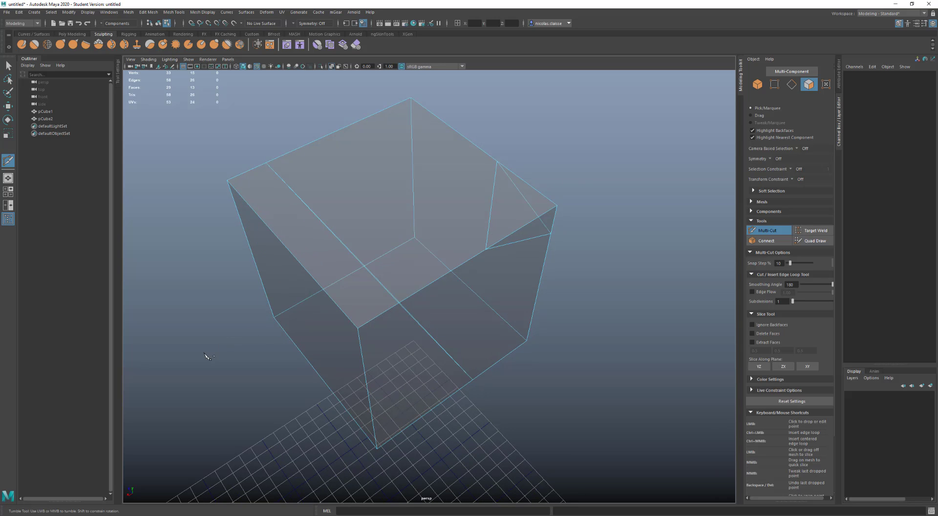
{"action": "left_click_drag", "start_coordinate": [206, 356], "coordinate": [578, 305]}
- Undo the slice cuts, clear the pending point, and switch to the four-view layout
{"action": "key", "text": "ctrl+z"}
{"action": "key", "text": "ctrl+z"}
{"action": "key", "text": "ctrl+z"}
{"action": "key", "text": "ctrl+z"}
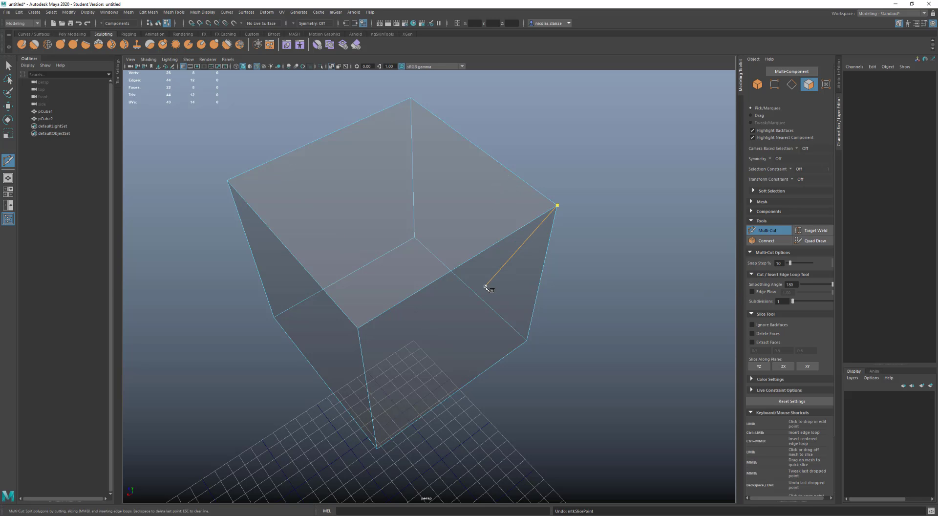
{"action": "key", "text": "Escape"}
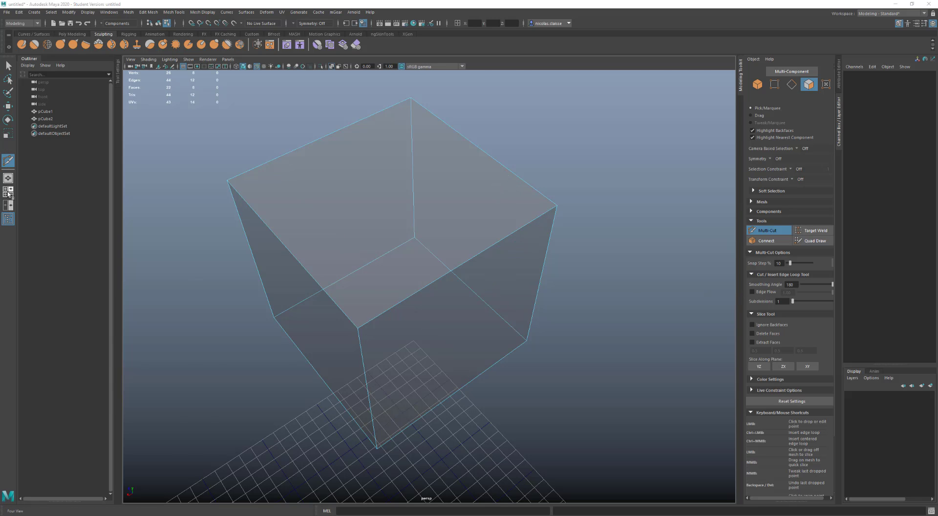
{"action": "left_click", "coordinate": [9, 193]}
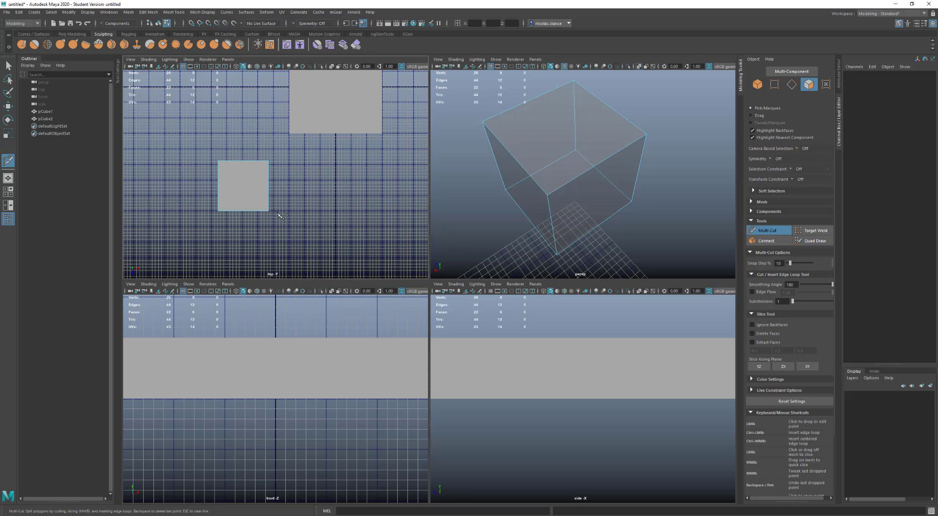
- Frame both cubes in all views, then slice across the small cube in the top view
{"action": "middle_click_drag", "start_coordinate": [280, 215], "coordinate": [324, 218], "text": "alt"}
{"action": "right_click_drag", "start_coordinate": [249, 214], "coordinate": [276, 210], "text": "alt"}
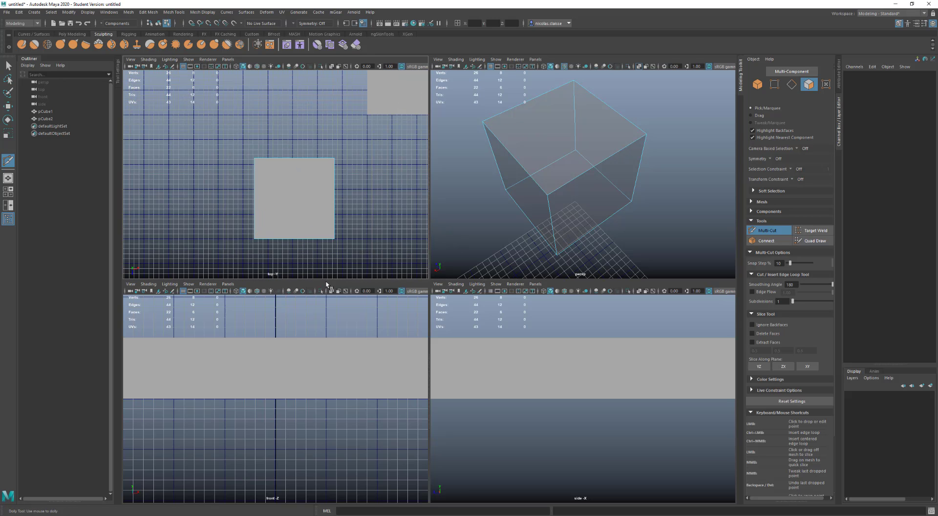
{"action": "key", "text": "shift+a"}
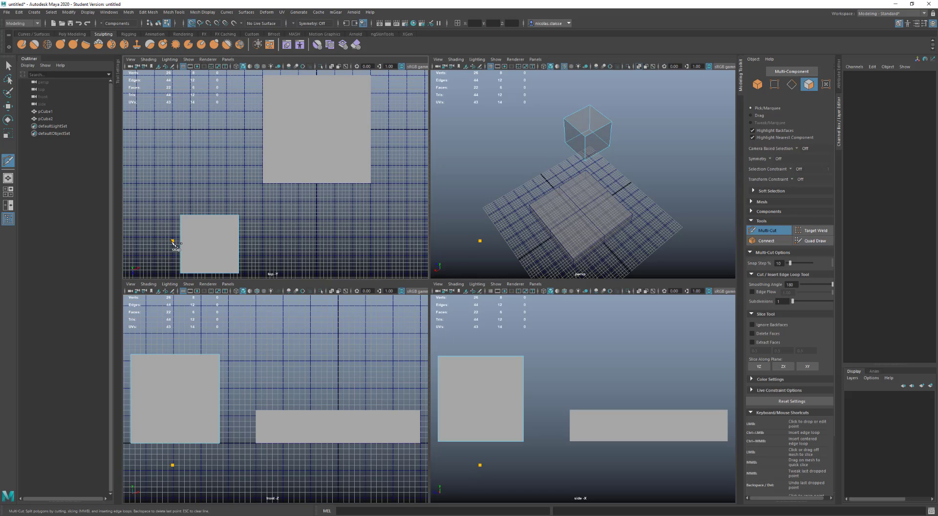
{"action": "left_click", "coordinate": [169, 237]}
{"action": "left_click", "coordinate": [169, 223]}
{"action": "left_click", "coordinate": [250, 268]}
{"action": "scroll", "coordinate": [606, 146], "scroll_direction": "up", "scroll_amount": 5}
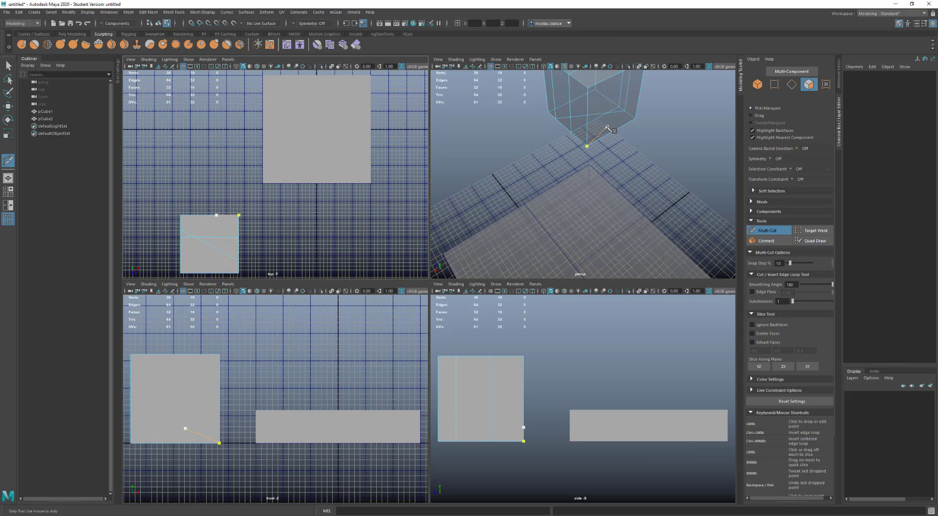
- Holding V, slice from the small cube's corner across to its far side
{"action": "middle_click_drag", "start_coordinate": [607, 129], "coordinate": [503, 168], "text": "alt"}
{"action": "key", "text": "Escape"}
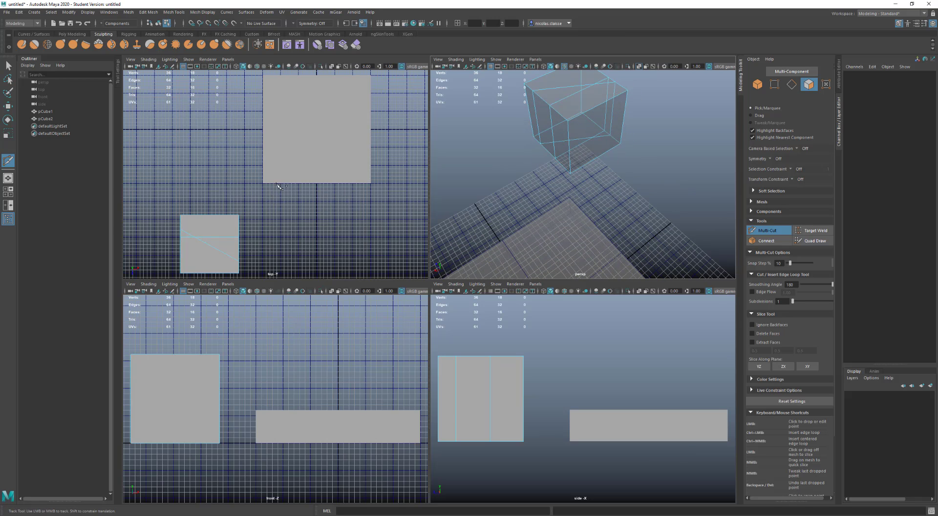
{"action": "key", "text": "v"}
{"action": "left_click", "coordinate": [263, 183]}
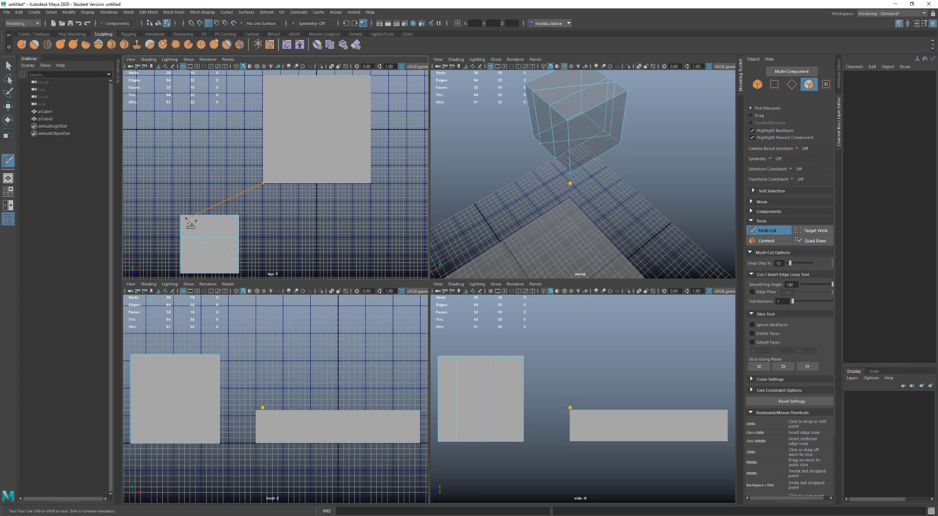
{"action": "left_click", "coordinate": [187, 269]}
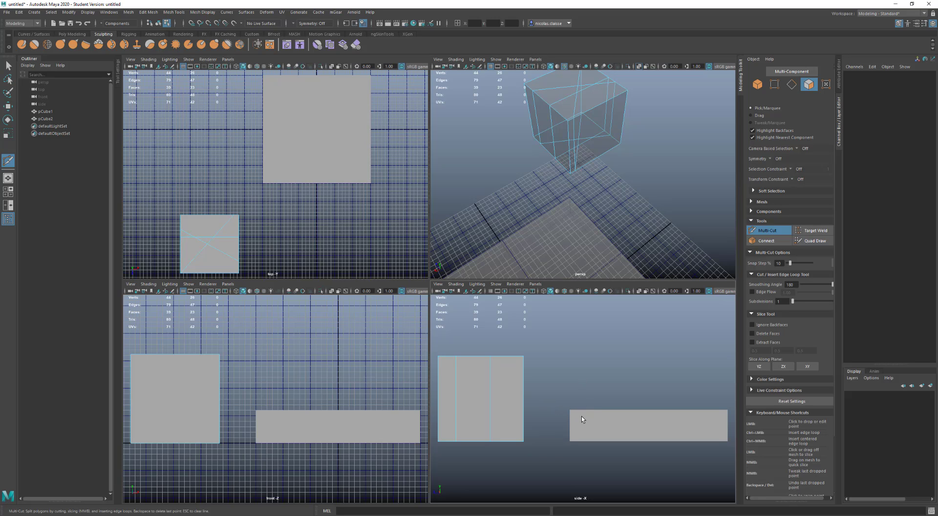
- Snap a horizontal cut across pCube2 level with the flat box's top and commit it
{"action": "key", "text": "v"}
{"action": "left_click", "coordinate": [570, 410]}
{"action": "left_click", "coordinate": [438, 410]}
{"action": "key", "text": "Return"}
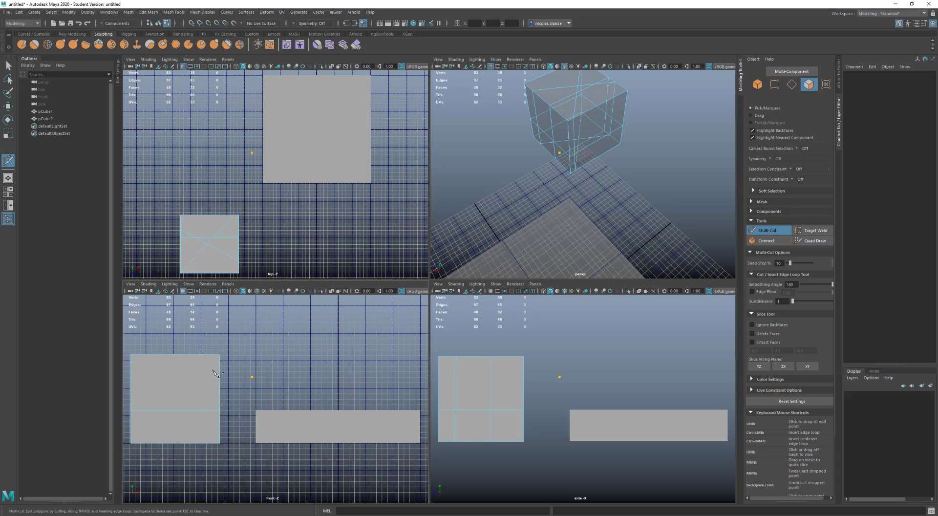
- Commit a second level horizontal slice across pCube2 in front view, then edit the Snap Step % value
{"action": "middle_click_drag", "start_coordinate": [215, 375], "coordinate": [279, 364], "text": "alt"}
{"action": "middle_click_drag", "start_coordinate": [353, 382], "coordinate": [393, 386], "text": "alt"}
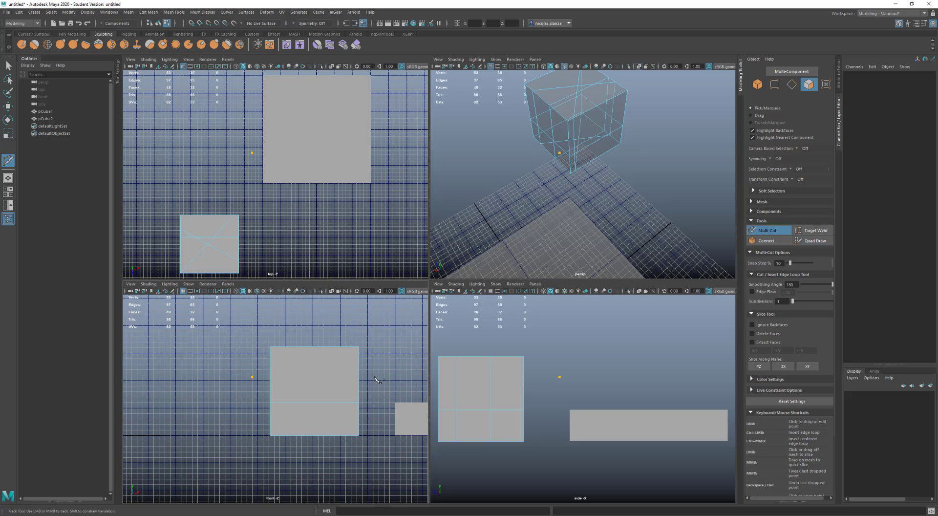
{"action": "mouse_move", "coordinate": [374, 376]}
{"action": "left_mouse_down"}
{"action": "mouse_move", "coordinate": [355, 436]}
{"action": "mouse_move", "coordinate": [241, 452]}
{"action": "mouse_move", "coordinate": [373, 455]}
{"action": "mouse_move", "coordinate": [374, 377]}
{"action": "left_mouse_up"}
{"action": "left_click", "coordinate": [397, 356]}
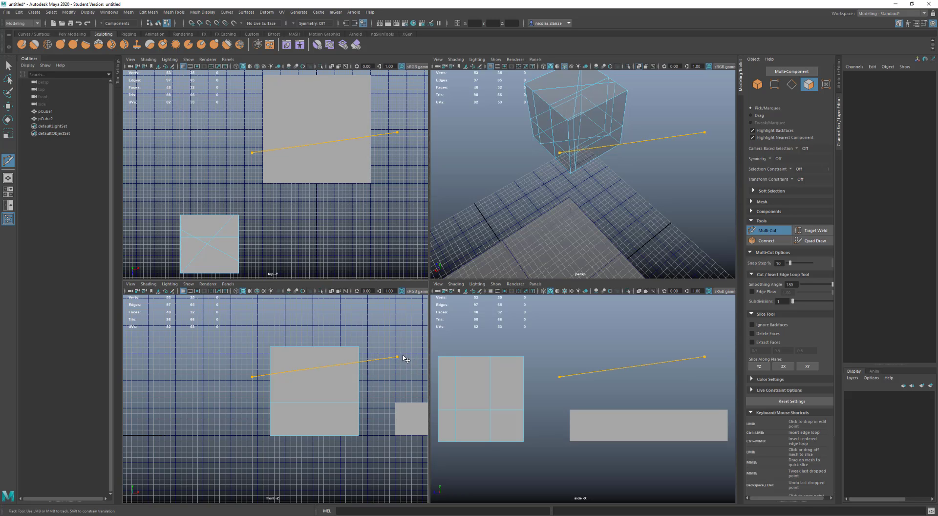
{"action": "left_click_drag", "start_coordinate": [398, 356], "coordinate": [395, 376], "text": "shift"}
{"action": "key", "text": "Return"}
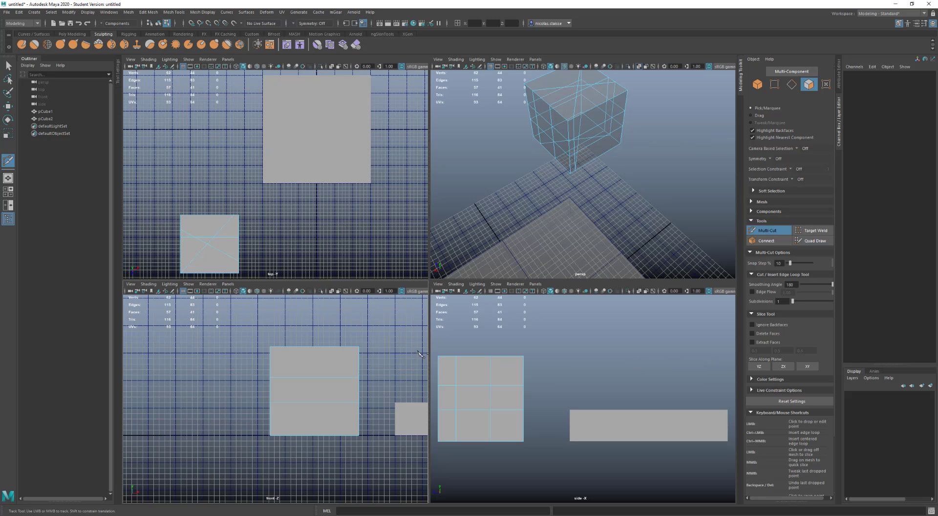
{"action": "double_click", "coordinate": [782, 263]}
- Drag a diagonal slice across the front cube and apply a 45% snap step
{"action": "left_click_drag", "start_coordinate": [287, 325], "coordinate": [286, 360]}
{"action": "left_click_drag", "start_coordinate": [320, 452], "coordinate": [350, 452]}
{"action": "left_click", "coordinate": [778, 263]}
{"action": "key", "text": "Return"}
- Test a vertex-snapped cut from the bottom-left corner, then undo the cuts
{"action": "left_click", "coordinate": [273, 437]}
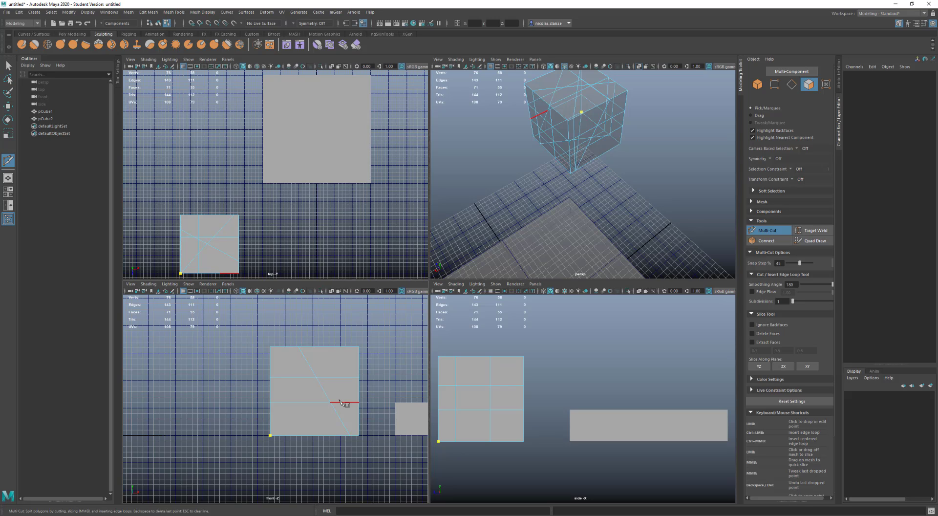
{"action": "key", "text": "ctrl+z"}
{"action": "key", "text": "v"}
{"action": "left_click", "coordinate": [270, 435]}
{"action": "left_click", "coordinate": [396, 308]}
{"action": "key", "text": "Return"}
{"action": "key", "text": "ctrl+z"}
{"action": "key", "text": "ctrl+z"}
{"action": "key", "text": "ctrl+z"}
{"action": "key", "text": "ctrl+z"}
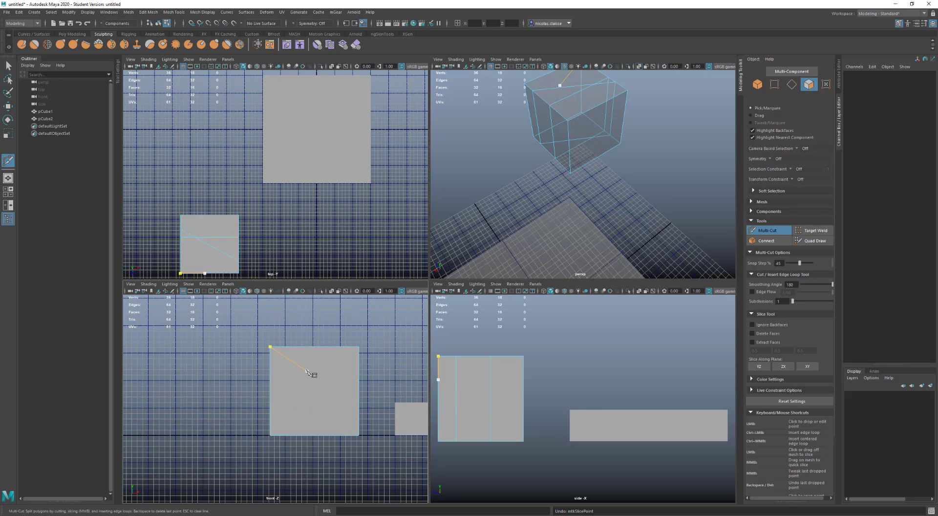
{"action": "key", "text": "ctrl+z"}
- Snap a diagonal slice from the bottom-left to upper-right corner and tumble the perspective view
{"action": "left_click", "coordinate": [243, 390]}
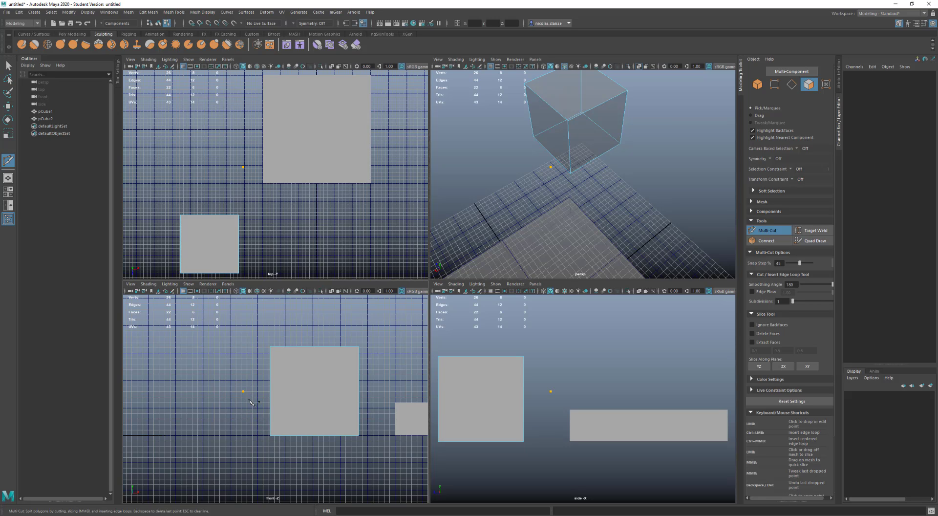
{"action": "key", "text": "v"}
{"action": "left_click_drag", "start_coordinate": [243, 391], "coordinate": [271, 435]}
{"action": "left_click", "coordinate": [357, 349]}
{"action": "left_click_drag", "start_coordinate": [381, 356], "coordinate": [385, 322]}
{"action": "key", "text": "Return"}
{"action": "key", "text": "Return"}
{"action": "middle_click_drag", "start_coordinate": [381, 377], "coordinate": [353, 382], "text": "alt"}
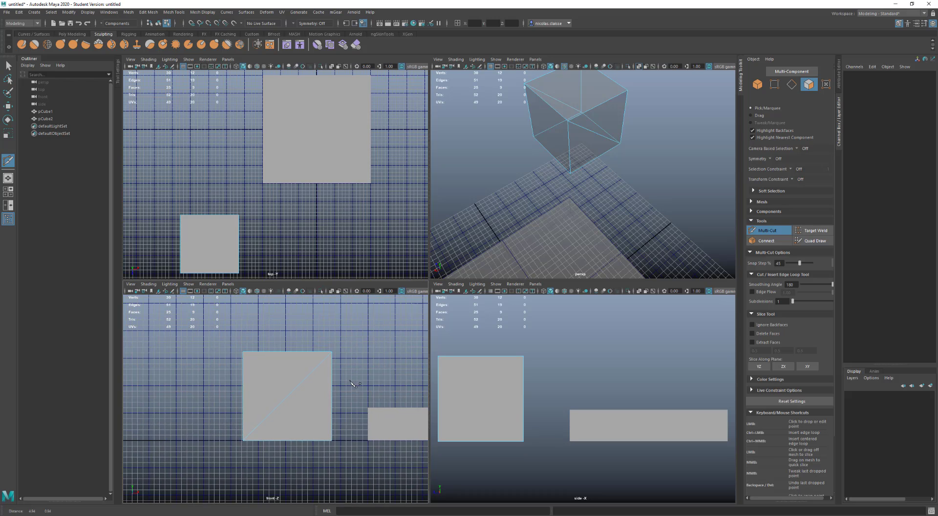
{"action": "left_click_drag", "start_coordinate": [643, 145], "coordinate": [592, 193], "text": "alt"}
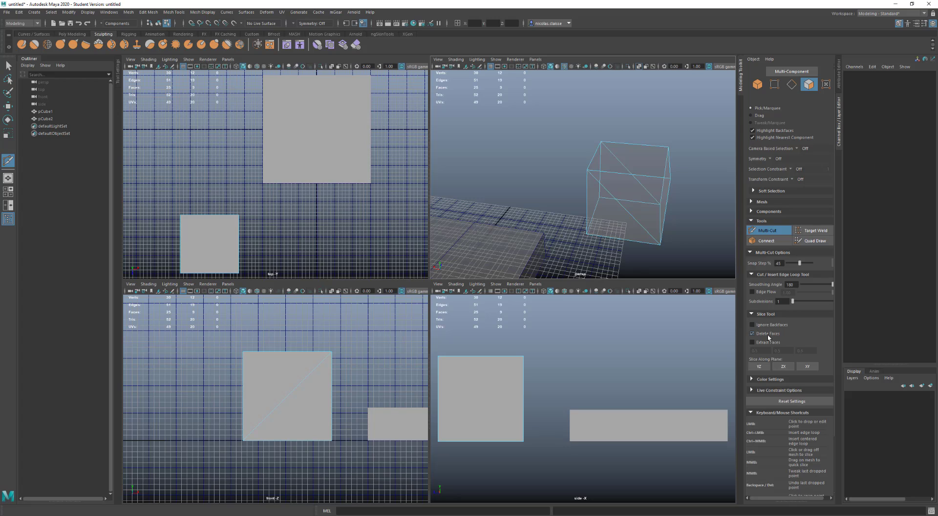
- With Delete Faces on, slice away pCube2's upper-right corner, then undo that deleting slice
{"action": "left_click_drag", "start_coordinate": [184, 379], "coordinate": [405, 377]}
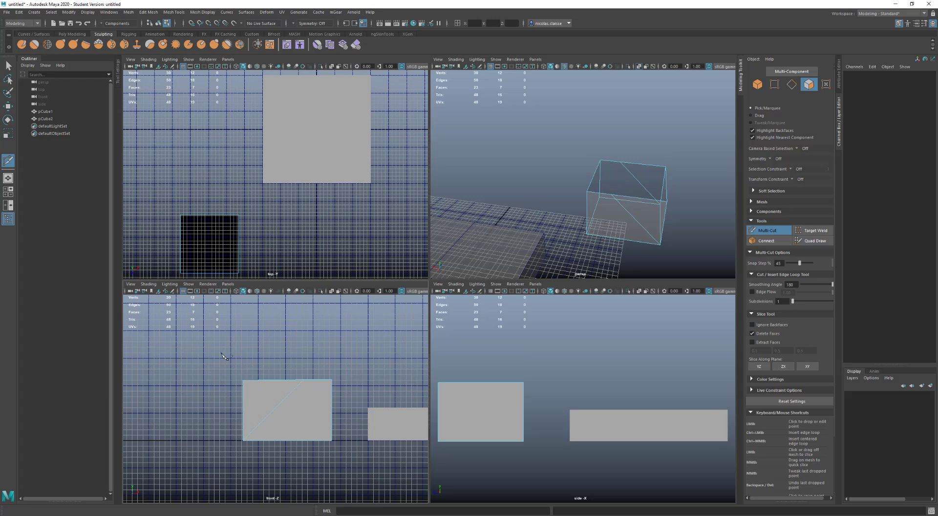
{"action": "left_click_drag", "start_coordinate": [252, 332], "coordinate": [356, 415]}
{"action": "middle_click_drag", "start_coordinate": [369, 413], "coordinate": [281, 484]}
{"action": "left_click_drag", "start_coordinate": [292, 480], "coordinate": [368, 468]}
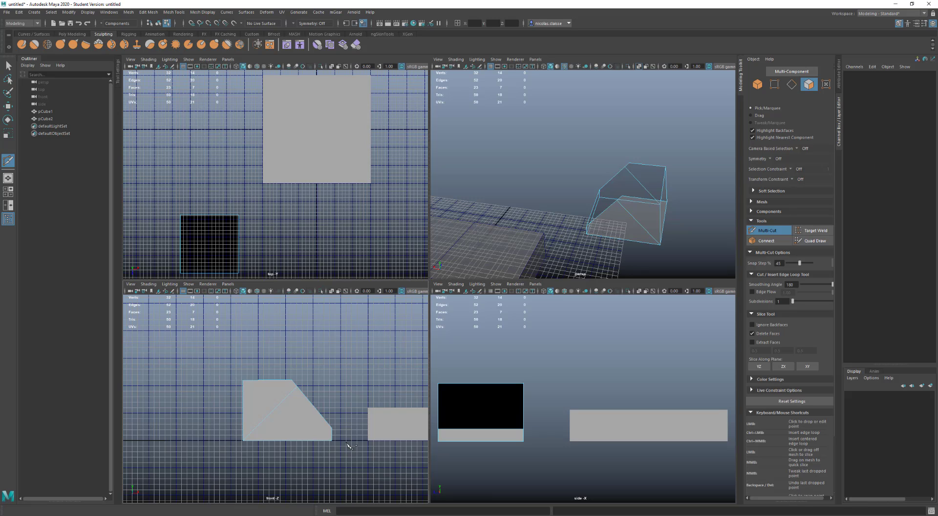
{"action": "key", "text": "ctrl+z"}
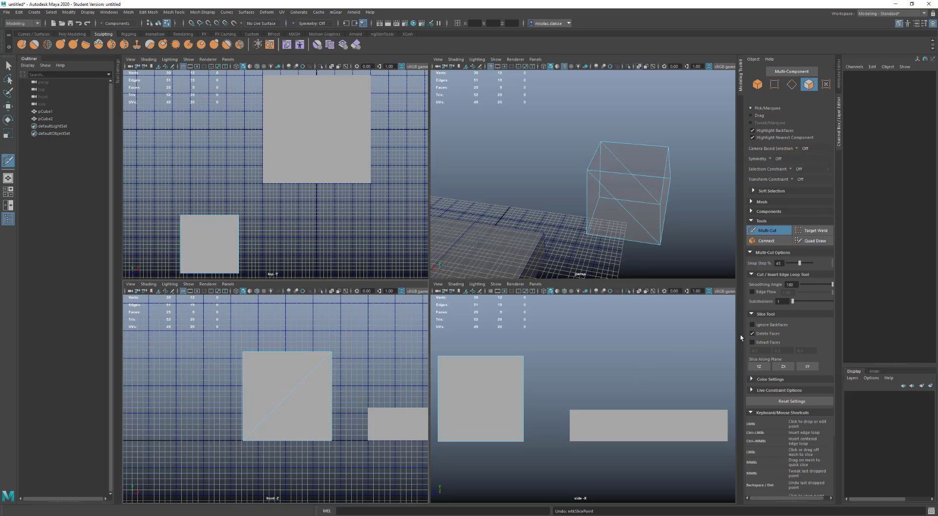
- Switch slicing to Extract Faces, test a slice across the front cube, then undo it
{"action": "left_click", "coordinate": [766, 343]}
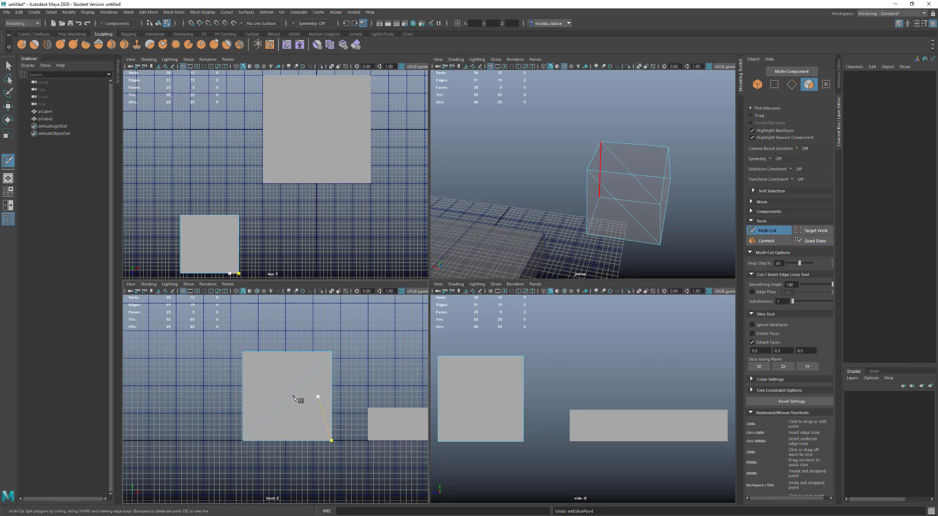
{"action": "left_click_drag", "start_coordinate": [216, 369], "coordinate": [307, 462]}
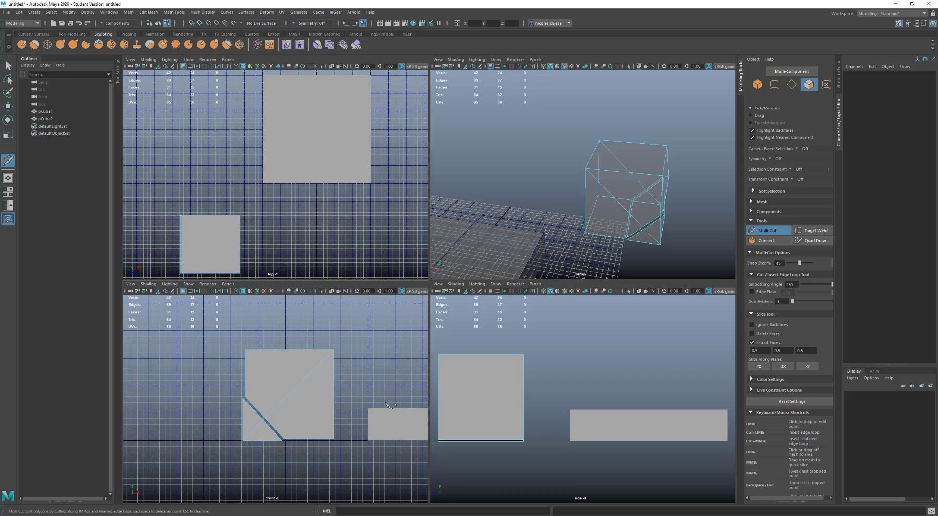
{"action": "key", "text": "ctrl+z"}
{"action": "left_click", "coordinate": [439, 439]}
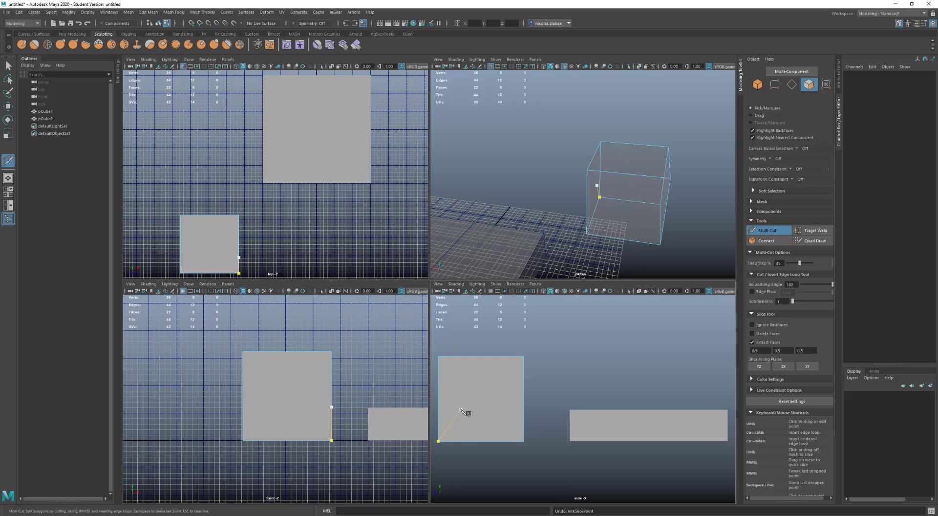
{"action": "key", "text": "Escape"}
- Set the extract offset values to 0.0, 2.0 and 0.0
{"action": "left_click", "coordinate": [760, 350]}
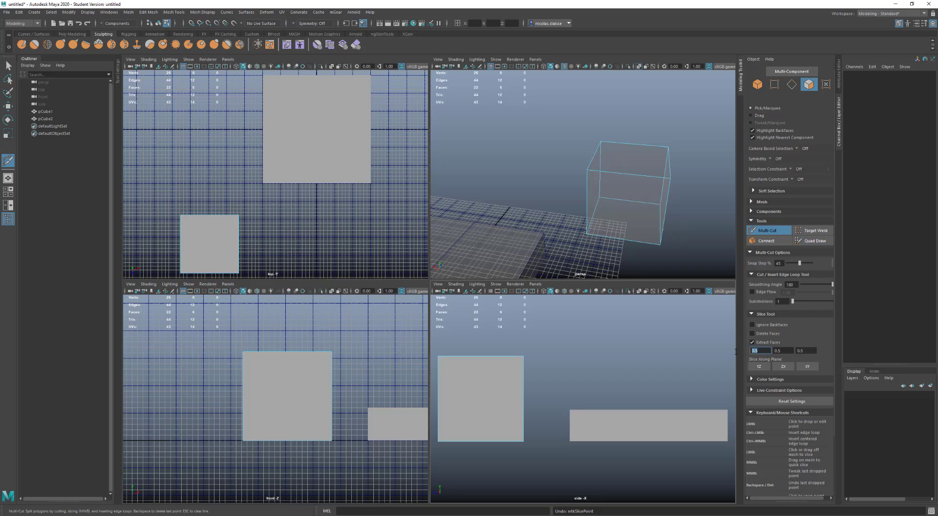
{"action": "left_click", "coordinate": [786, 351]}
{"action": "type", "text": "2"}
{"action": "key", "text": "Tab"}
{"action": "type", "text": "0"}
{"action": "left_click", "coordinate": [766, 352]}
- Undo two crossing extract slices, then cut one new diagonal slice across the front cube
{"action": "left_click_drag", "start_coordinate": [214, 360], "coordinate": [356, 420]}
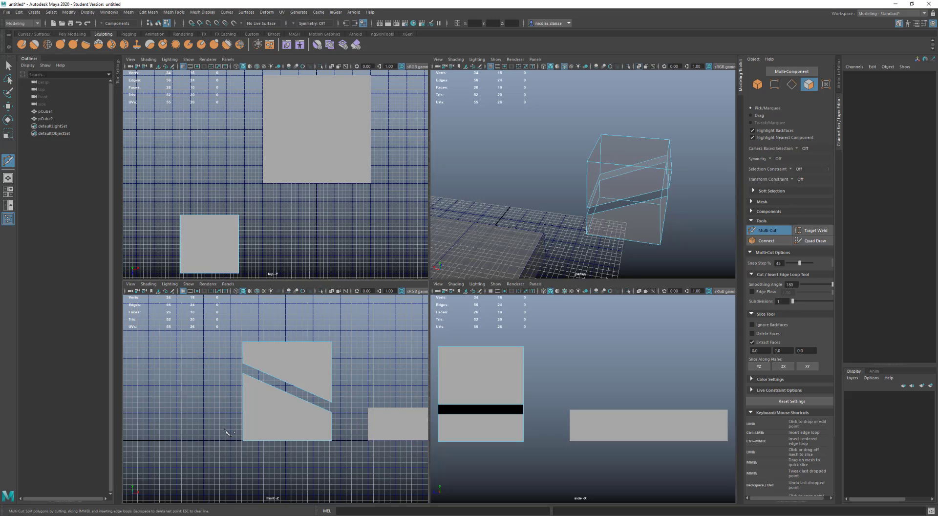
{"action": "left_click_drag", "start_coordinate": [224, 428], "coordinate": [343, 359]}
{"action": "left_click_drag", "start_coordinate": [368, 360], "coordinate": [351, 351]}
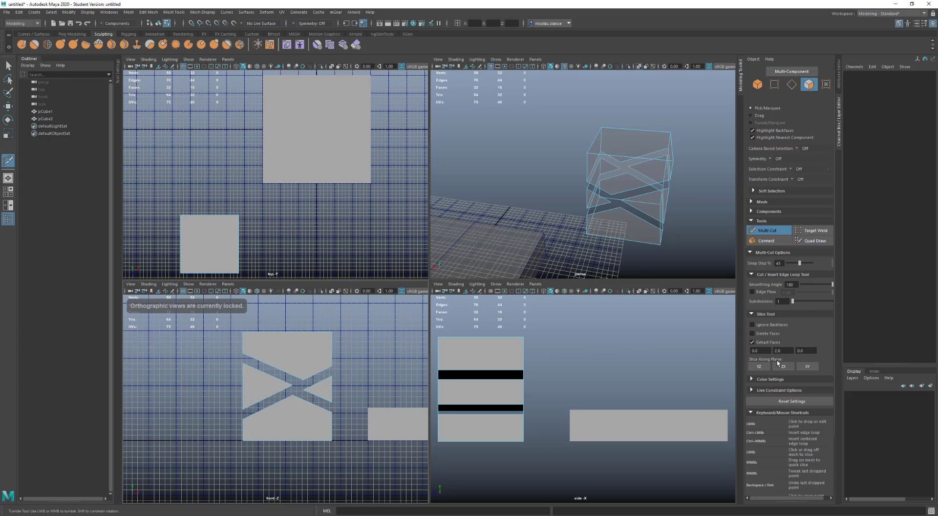
{"action": "key", "text": "ctrl+z"}
{"action": "key", "text": "ctrl+z"}
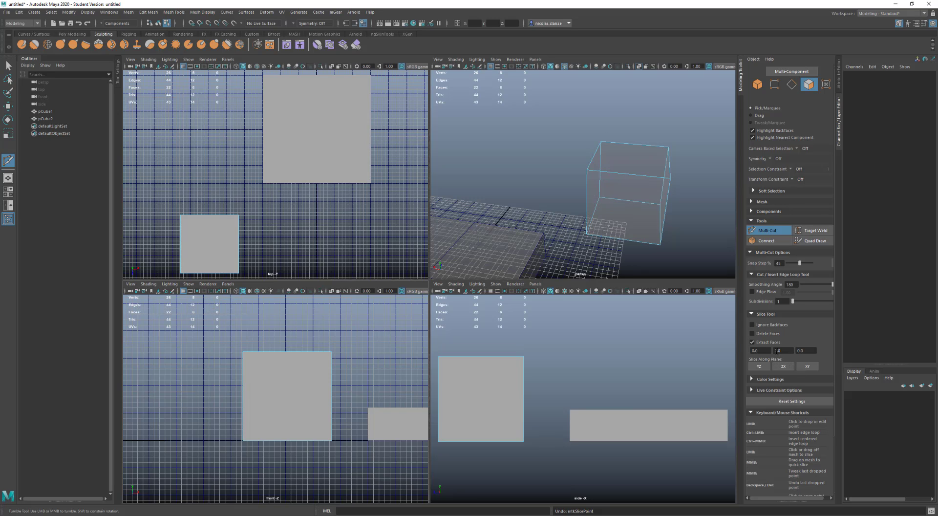
{"action": "left_click", "coordinate": [786, 350]}
{"action": "left_click_drag", "start_coordinate": [231, 367], "coordinate": [347, 412]}
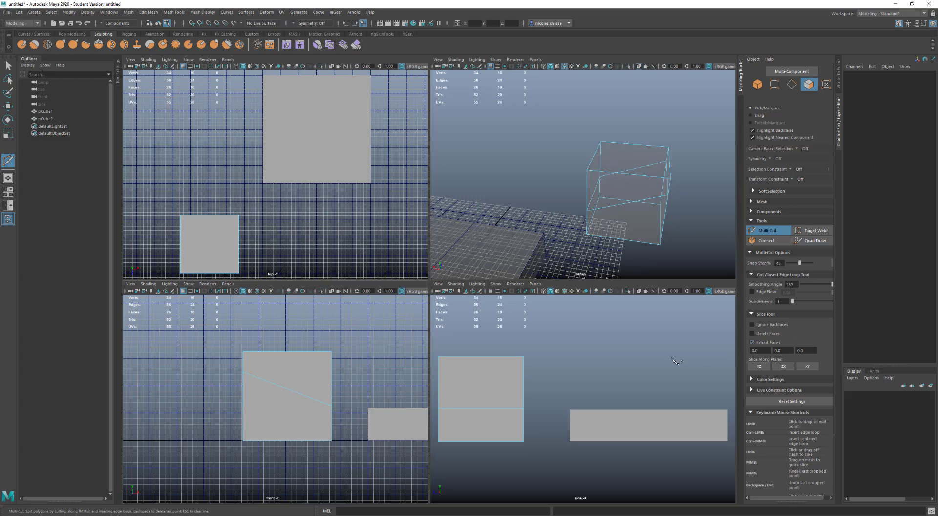
- Turn off face extraction, add a second diagonal slice, and move the cube's lower faces down
{"action": "left_click", "coordinate": [752, 342]}
{"action": "left_click_drag", "start_coordinate": [238, 393], "coordinate": [346, 429]}
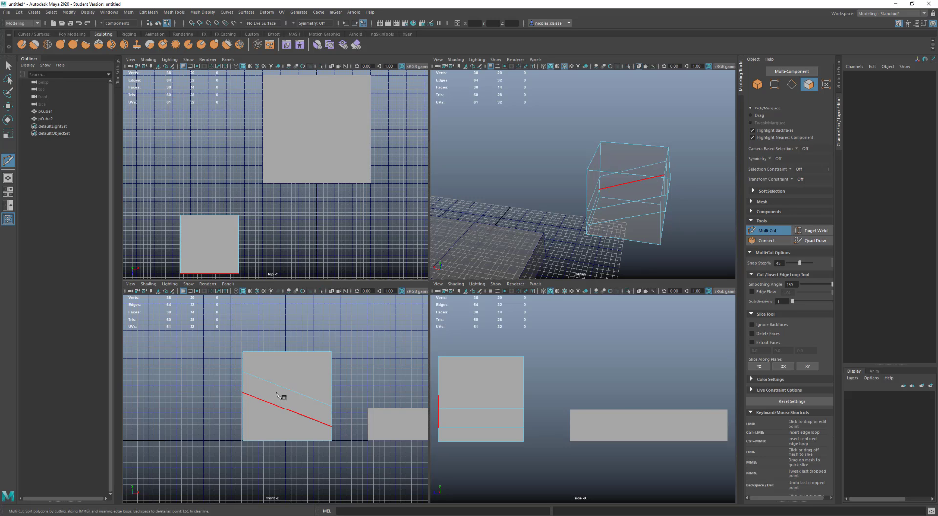
{"action": "key", "text": "w"}
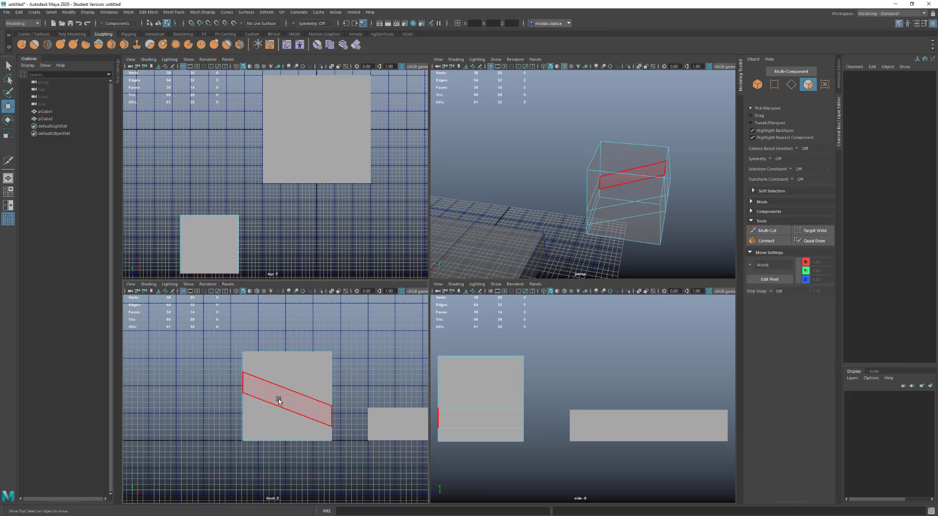
{"action": "left_click", "coordinate": [276, 395]}
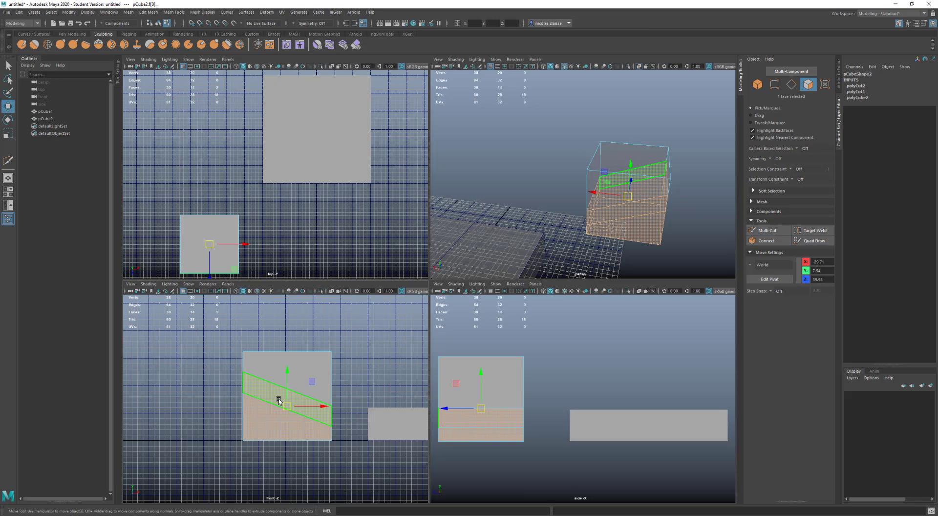
{"action": "left_click_drag", "start_coordinate": [285, 377], "coordinate": [285, 405]}
{"action": "left_click", "coordinate": [291, 367]}
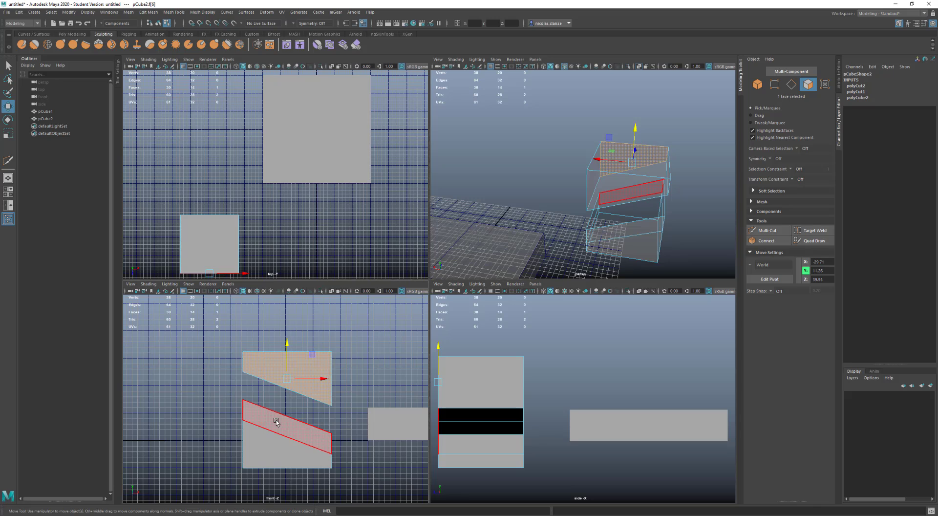
{"action": "left_click", "coordinate": [271, 415]}
{"action": "mouse_move", "coordinate": [288, 397]}
{"action": "left_mouse_down"}
{"action": "mouse_move", "coordinate": [280, 426]}
{"action": "mouse_move", "coordinate": [286, 391]}
{"action": "left_mouse_up"}
- Select the upper piece's face and Multi-Cut a slice across the upper piece
{"action": "left_click", "coordinate": [289, 363]}
{"action": "left_click", "coordinate": [289, 363]}
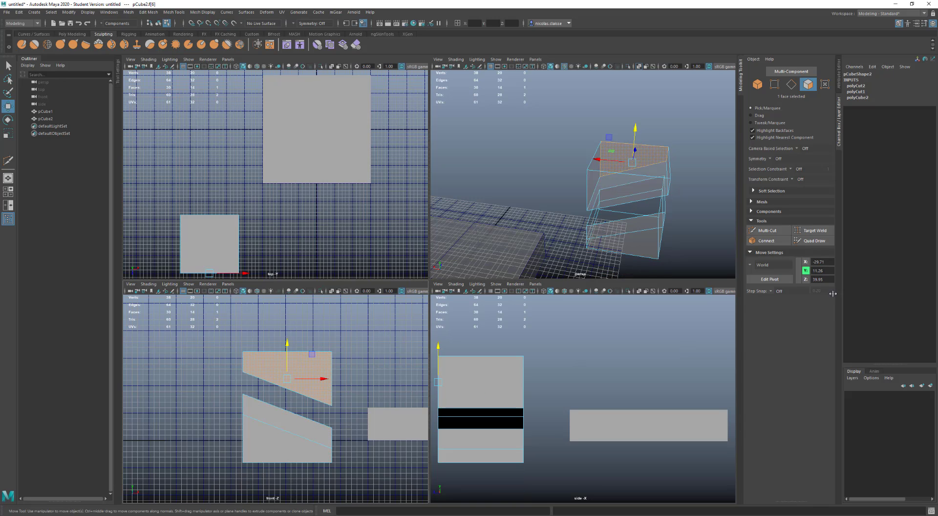
{"action": "left_click", "coordinate": [776, 231]}
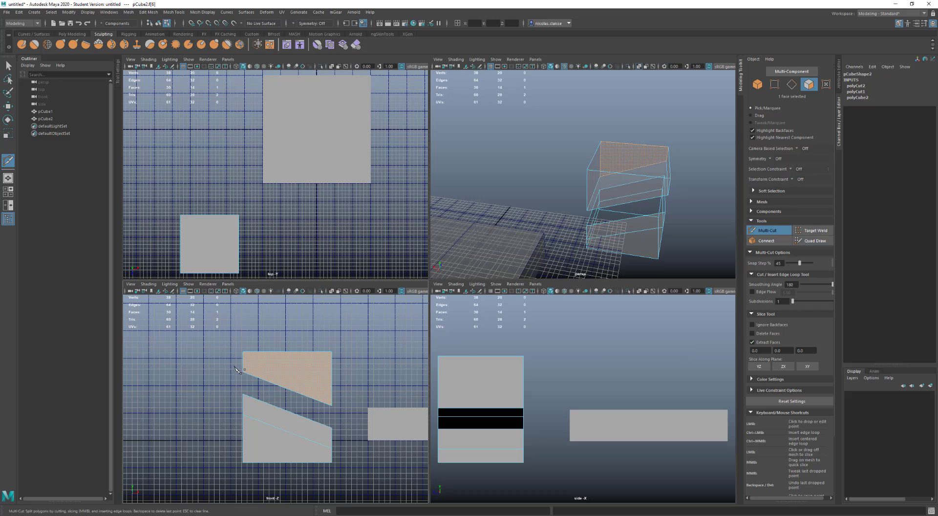
{"action": "left_click", "coordinate": [232, 386]}
{"action": "left_click", "coordinate": [394, 375]}
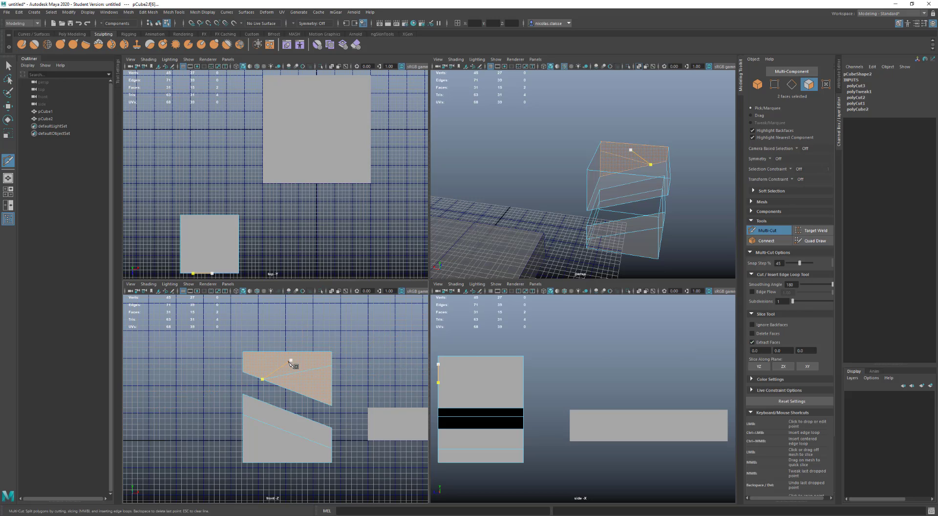
- Lift the sliced-off face upward, then undo everything back past pCube2's creation
{"action": "key", "text": "q"}
{"action": "left_click", "coordinate": [289, 365]}
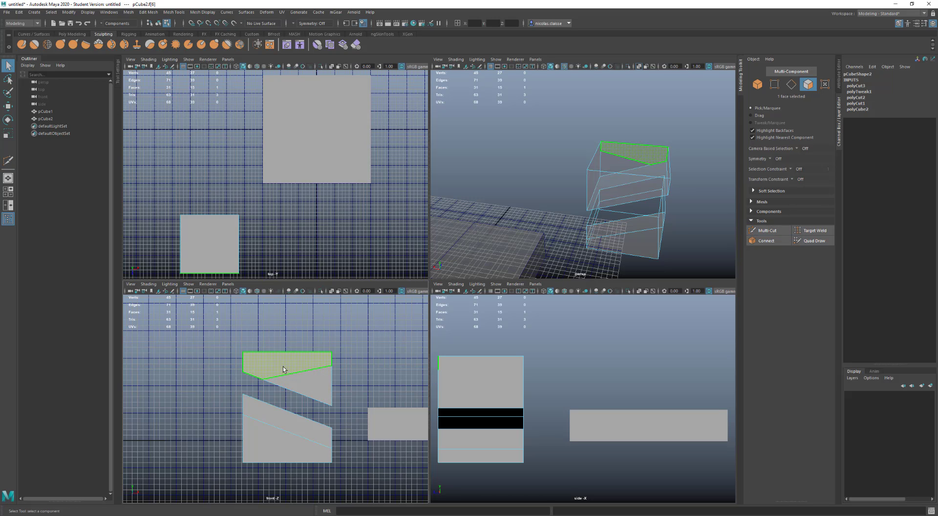
{"action": "key", "text": "w"}
{"action": "left_click_drag", "start_coordinate": [288, 368], "coordinate": [285, 335]}
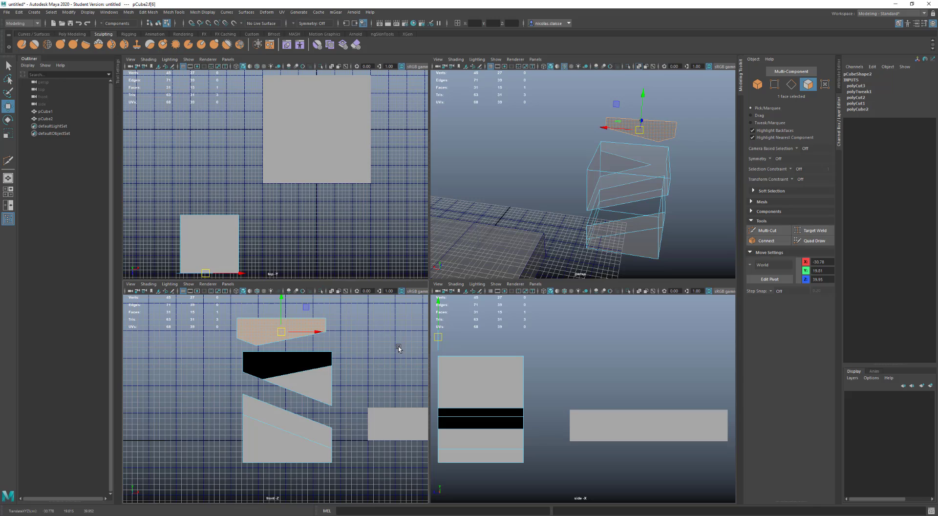
{"action": "key", "text": "ctrl+z"}
{"action": "key", "text": "ctrl+z"}
{"action": "key", "text": "ctrl+z"}
{"action": "key", "text": "ctrl+z"}
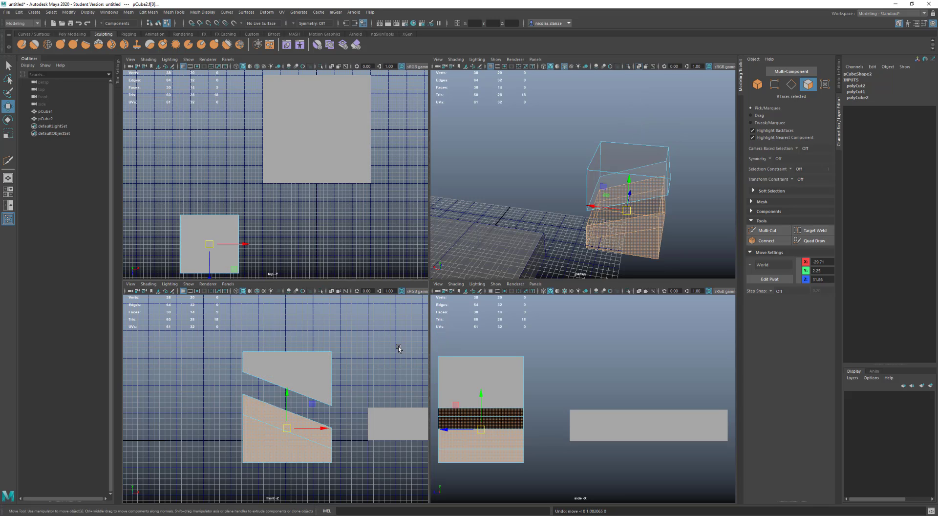
{"action": "key", "text": "ctrl+z"}
{"action": "key", "text": "ctrl+z"}
{"action": "key", "text": "ctrl+z"}
{"action": "key", "text": "ctrl+z"}
{"action": "key", "text": "ctrl+z"}
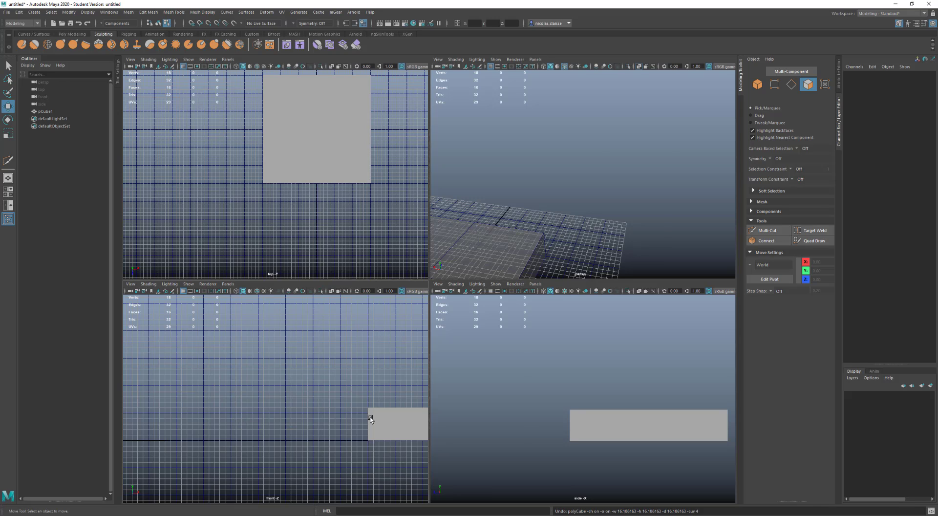
- Redo to bring pCube2 back and select one of its faces
{"action": "key", "text": "shift+z"}
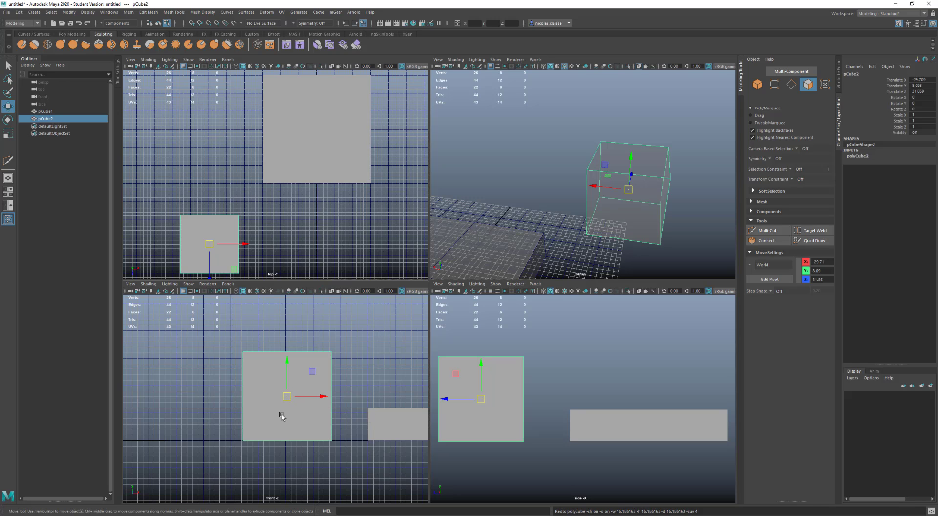
{"action": "right_click_drag", "start_coordinate": [282, 416], "coordinate": [286, 348]}
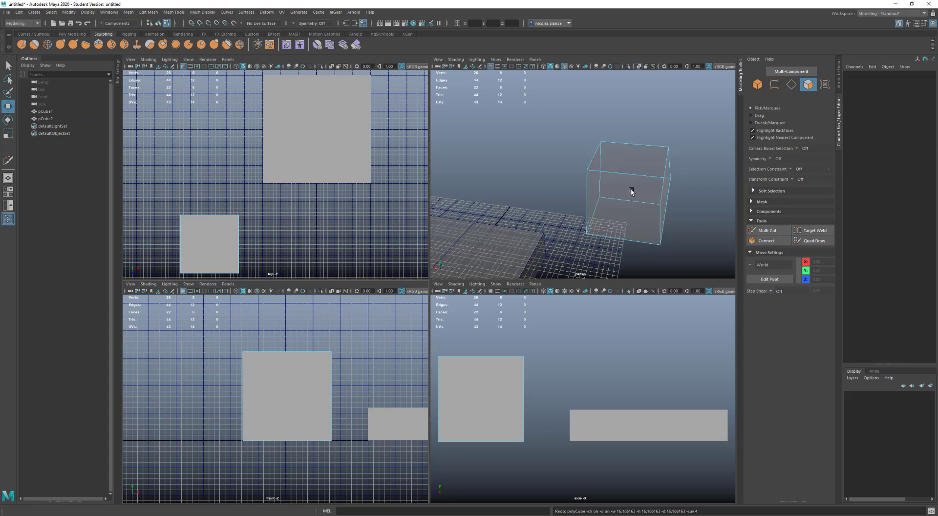
{"action": "left_click", "coordinate": [635, 195]}
{"action": "left_click_drag", "start_coordinate": [635, 195], "coordinate": [665, 244], "text": "alt"}
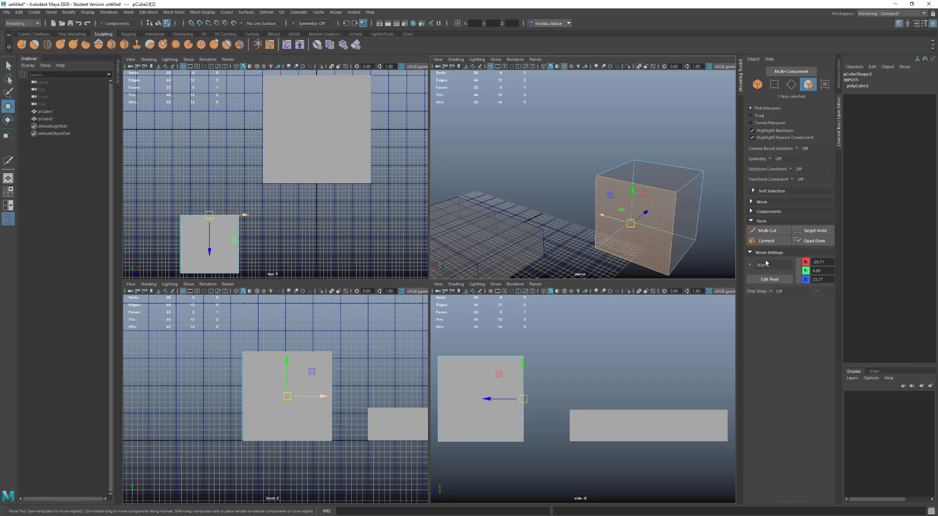
- With Multi-Cut active and Extract Faces unchecked, test slices across the cube face, then undo
{"action": "left_click", "coordinate": [772, 232]}
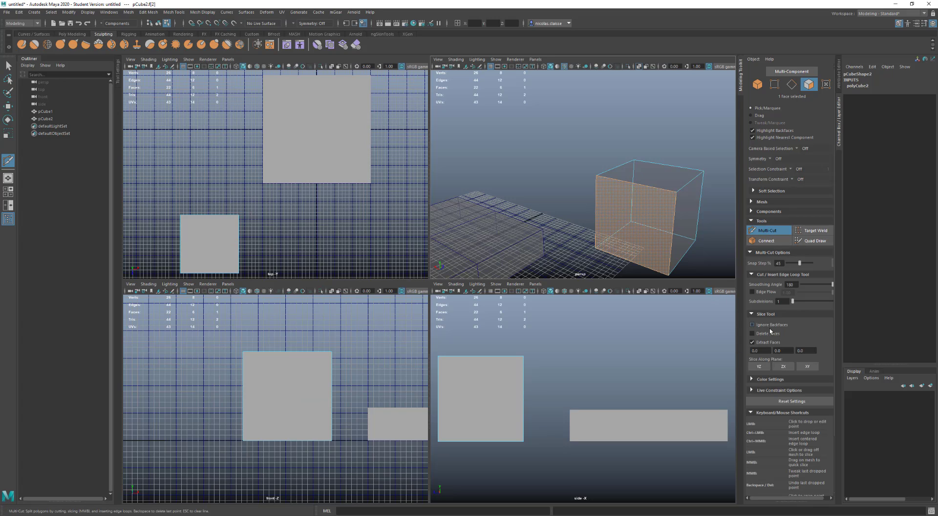
{"action": "left_click", "coordinate": [766, 342]}
{"action": "left_click_drag", "start_coordinate": [541, 200], "coordinate": [727, 237]}
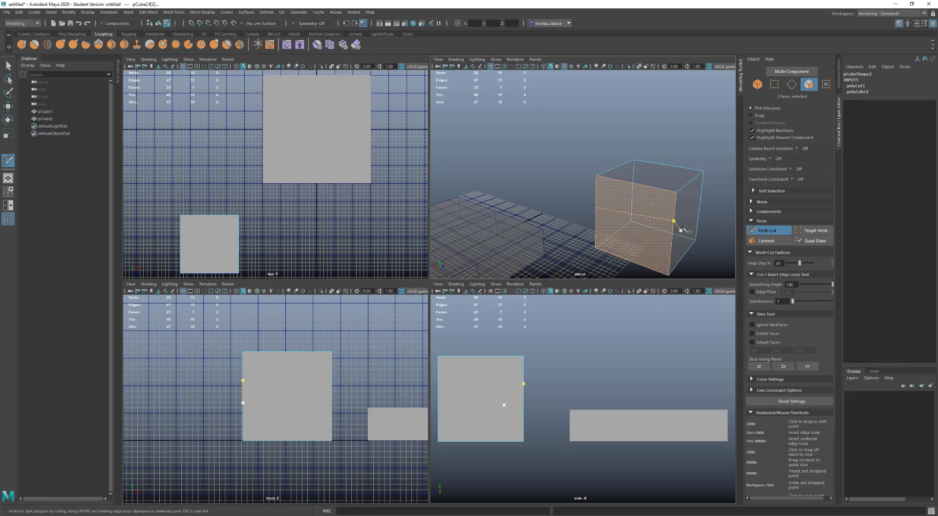
{"action": "middle_click_drag", "start_coordinate": [682, 226], "coordinate": [620, 182], "text": "alt"}
{"action": "mouse_move", "coordinate": [617, 181]}
{"action": "left_mouse_down", "text": "alt"}
{"action": "mouse_move", "coordinate": [602, 182]}
{"action": "mouse_move", "coordinate": [611, 160]}
{"action": "mouse_move", "coordinate": [650, 181]}
{"action": "mouse_move", "coordinate": [608, 185]}
{"action": "mouse_move", "coordinate": [588, 167]}
{"action": "mouse_move", "coordinate": [623, 174]}
{"action": "mouse_move", "coordinate": [609, 180]}
{"action": "left_mouse_up", "text": "alt"}
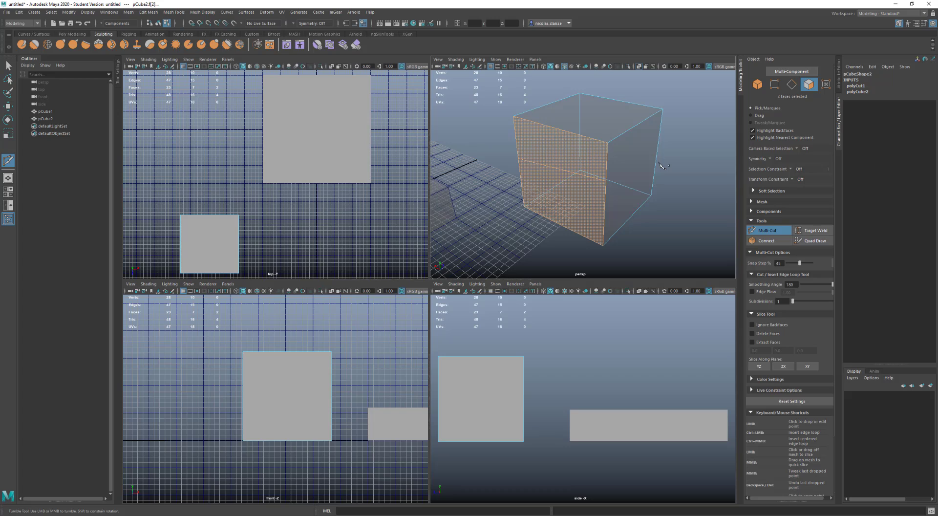
{"action": "key", "text": "ctrl+z"}
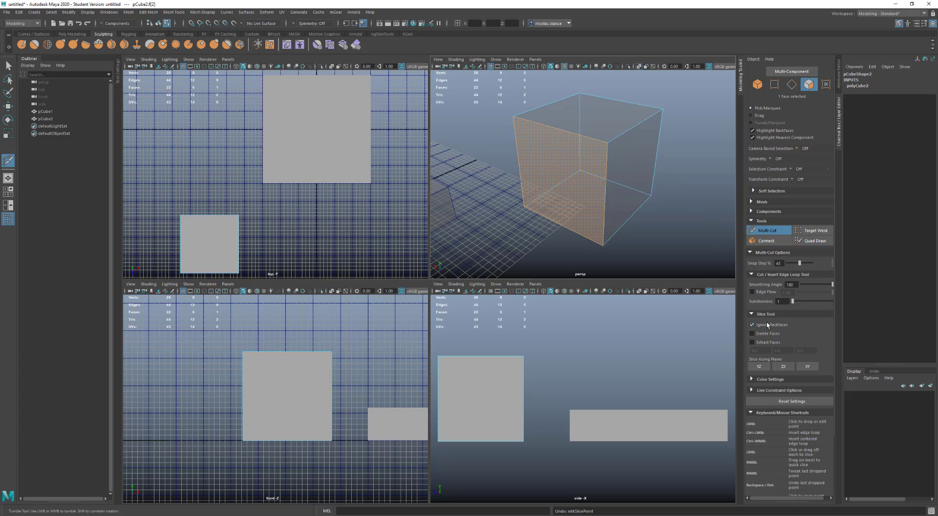
- Undo another trial slice, reselect the cube in object mode, and reactivate Multi-Cut
{"action": "left_click_drag", "start_coordinate": [480, 142], "coordinate": [784, 177]}
{"action": "key", "text": "ctrl+z"}
{"action": "left_click", "coordinate": [661, 225]}
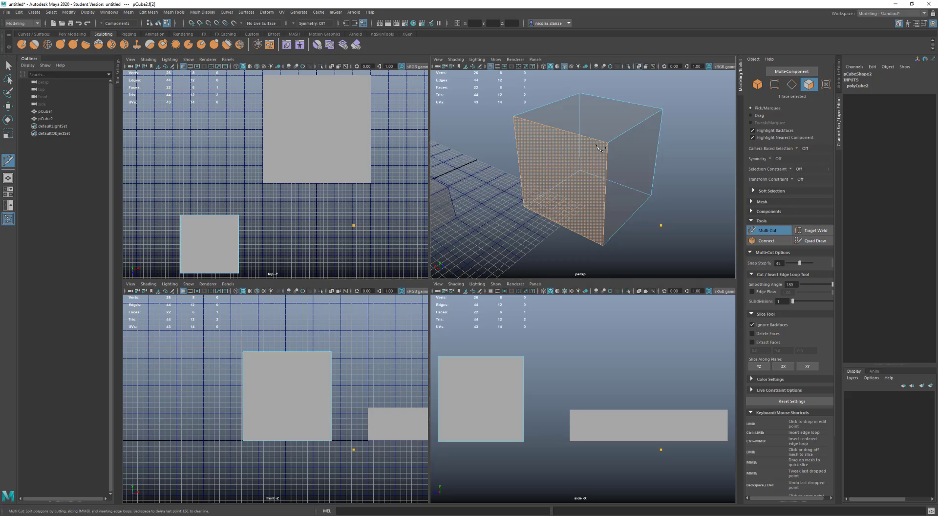
{"action": "key", "text": "q"}
{"action": "left_click", "coordinate": [573, 113]}
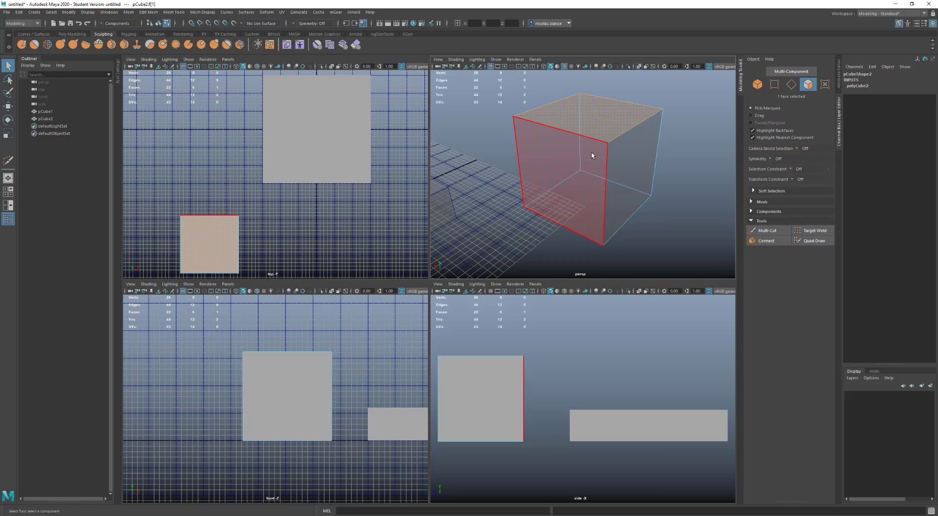
{"action": "right_click_drag", "start_coordinate": [592, 154], "coordinate": [686, 95]}
{"action": "left_click", "coordinate": [767, 233]}
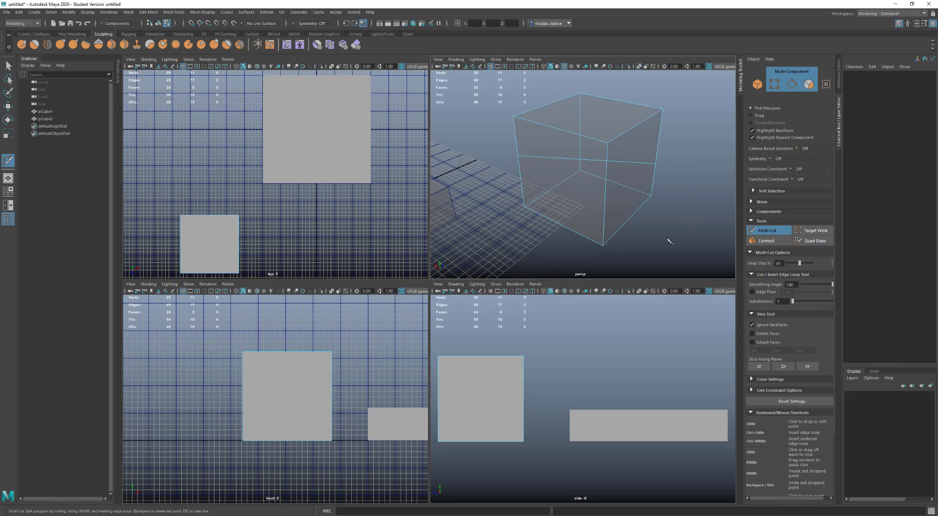
- Turn off Delete Faces in the Multi-Cut options, discarding the trial cut points
{"action": "left_click_drag", "start_coordinate": [669, 240], "coordinate": [631, 206], "text": "alt"}
{"action": "left_click", "coordinate": [594, 154]}
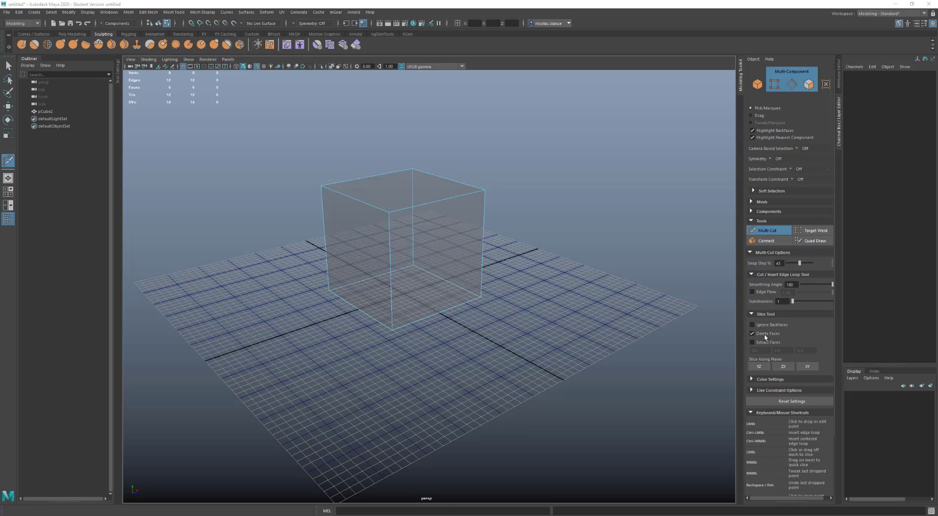
{"action": "left_click", "coordinate": [766, 335]}
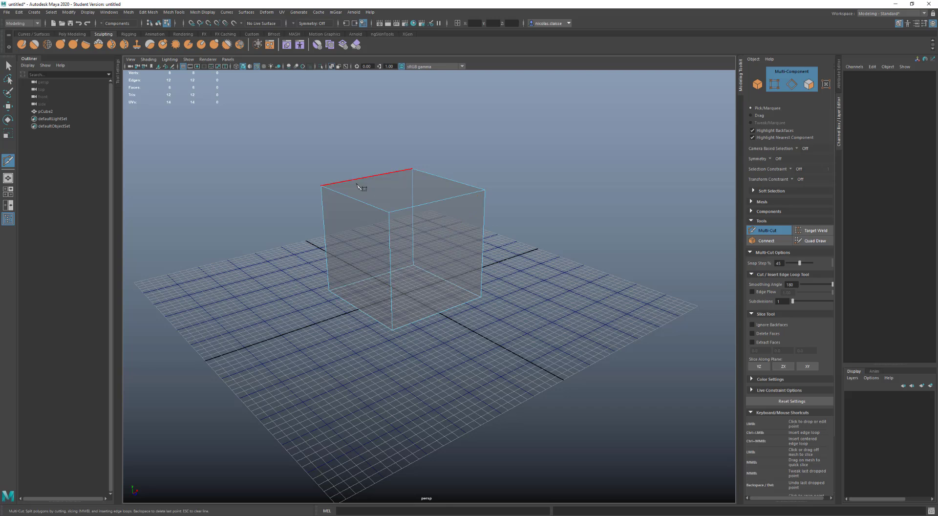
{"action": "left_click", "coordinate": [485, 190]}
{"action": "key", "text": "Escape"}
- Tumble the perspective view, then switch to the front view from the Space menu
{"action": "left_click_drag", "start_coordinate": [286, 248], "coordinate": [297, 275], "text": "alt"}
{"action": "middle_click_drag", "start_coordinate": [296, 275], "coordinate": [323, 186], "text": "alt"}
{"action": "key", "text": "space"}
{"action": "left_click_drag", "start_coordinate": [323, 185], "coordinate": [326, 230]}
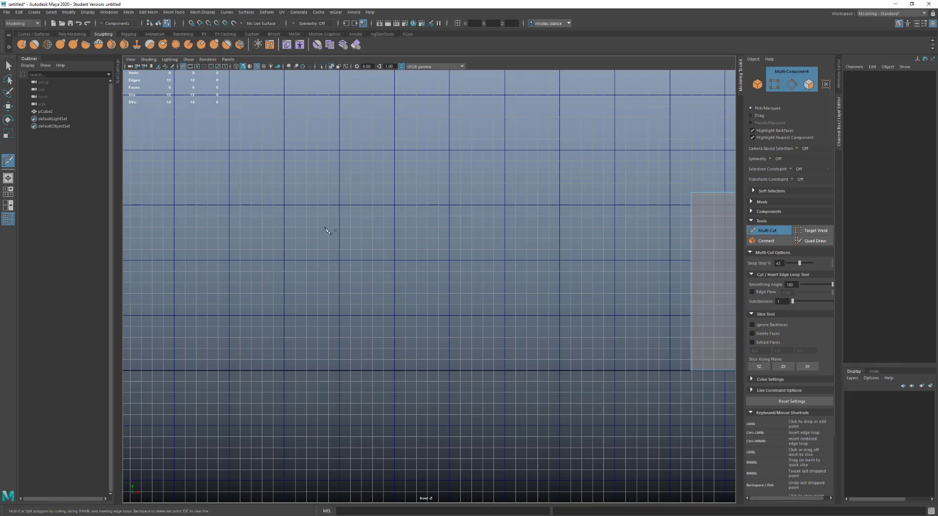
- Centre the cube in front view and start a Multi-Cut at its top-left corner
{"action": "middle_click_drag", "start_coordinate": [509, 286], "coordinate": [187, 274], "text": "alt"}
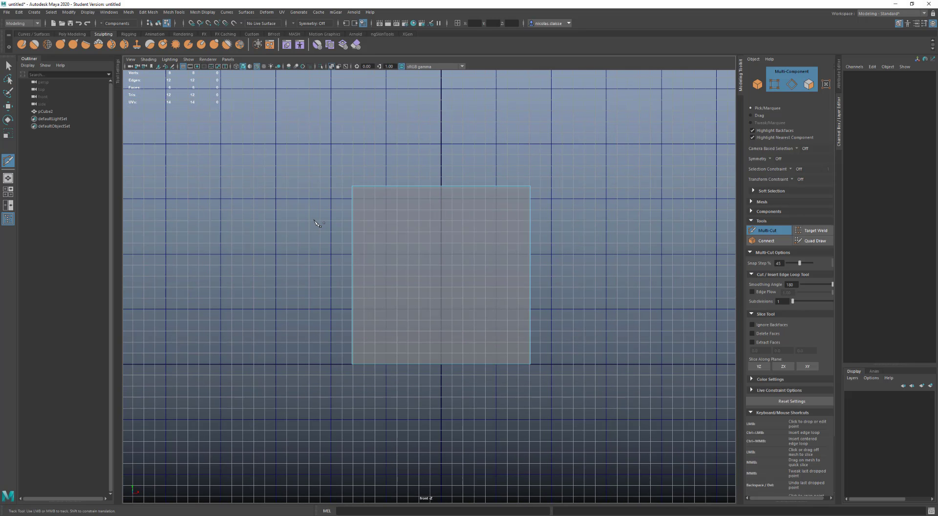
{"action": "left_click", "coordinate": [314, 221]}
{"action": "key", "text": "BackSpace"}
{"action": "left_click", "coordinate": [351, 186]}
{"action": "left_click", "coordinate": [590, 424]}
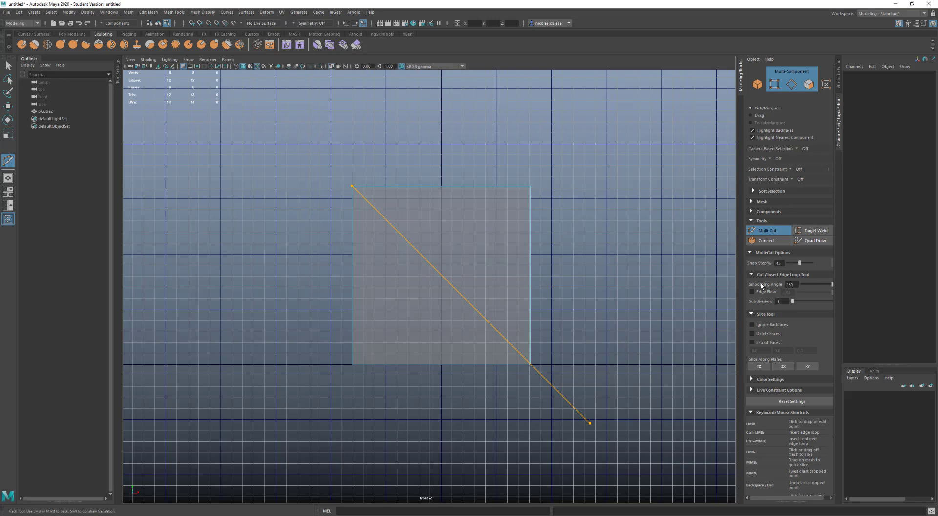
- Set Snap Step to 30% and commit the cut ending on the cube's right edge
{"action": "double_click", "coordinate": [778, 263]}
{"action": "key", "text": "Return"}
{"action": "left_click_drag", "start_coordinate": [593, 426], "coordinate": [597, 358]}
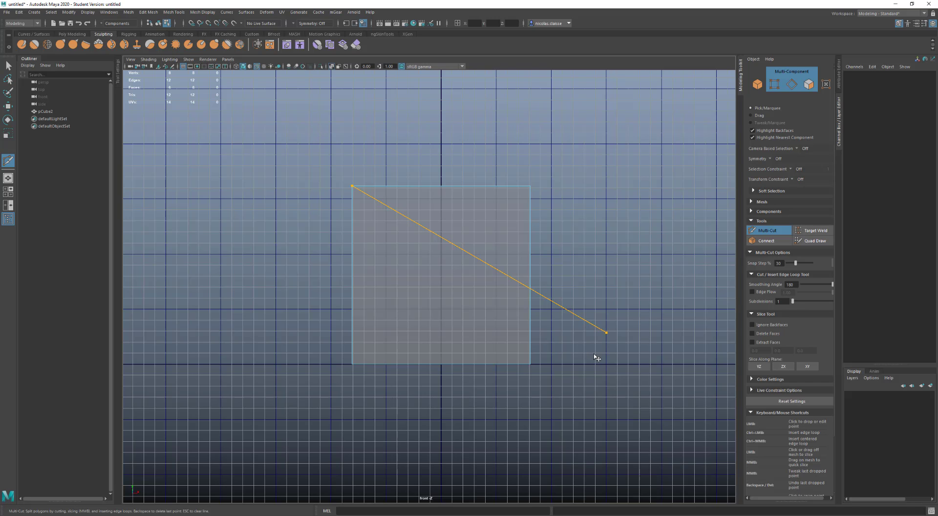
{"action": "key", "text": "Return"}
- Return to the perspective view and recentre the cube
{"action": "key", "text": "space"}
{"action": "mouse_move", "coordinate": [556, 338]}
{"action": "left_mouse_down"}
{"action": "mouse_move", "coordinate": [559, 309]}
{"action": "mouse_move", "coordinate": [503, 311]}
{"action": "mouse_move", "coordinate": [548, 324]}
{"action": "left_mouse_up"}
{"action": "middle_click_drag", "start_coordinate": [548, 324], "coordinate": [536, 346], "text": "alt"}
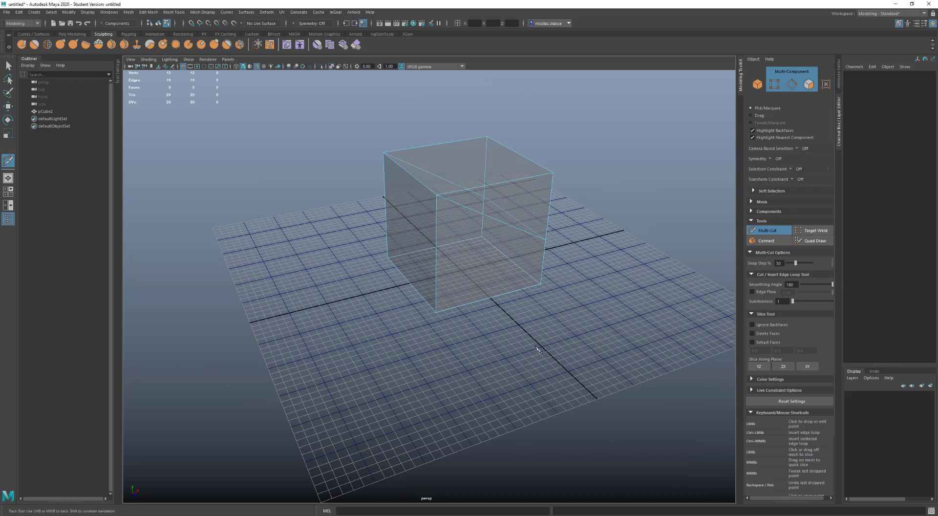
{"action": "left_click_drag", "start_coordinate": [536, 346], "coordinate": [489, 323], "text": "alt"}
{"action": "middle_click_drag", "start_coordinate": [607, 360], "coordinate": [303, 243], "text": "alt"}
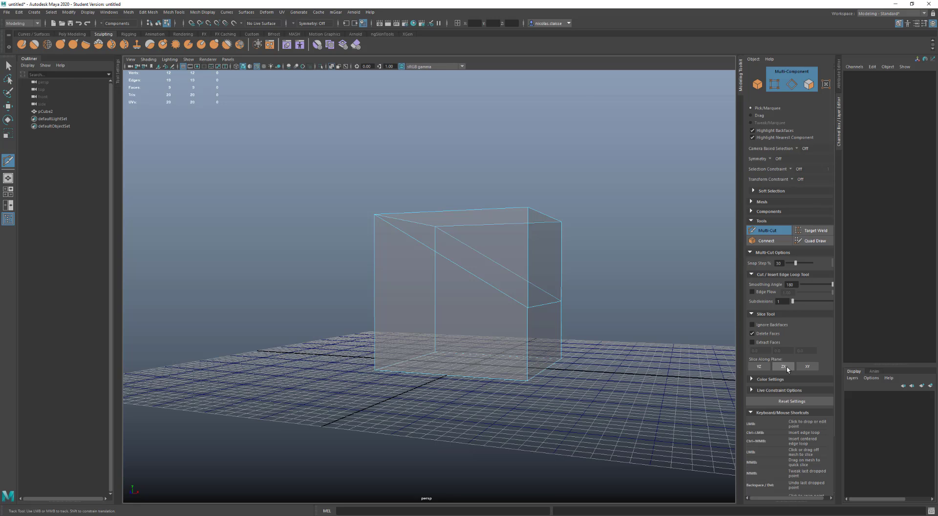
- Slice the cube along the ZX plane and snap the cut plane to its bottom front corner
{"action": "left_click", "coordinate": [783, 367]}
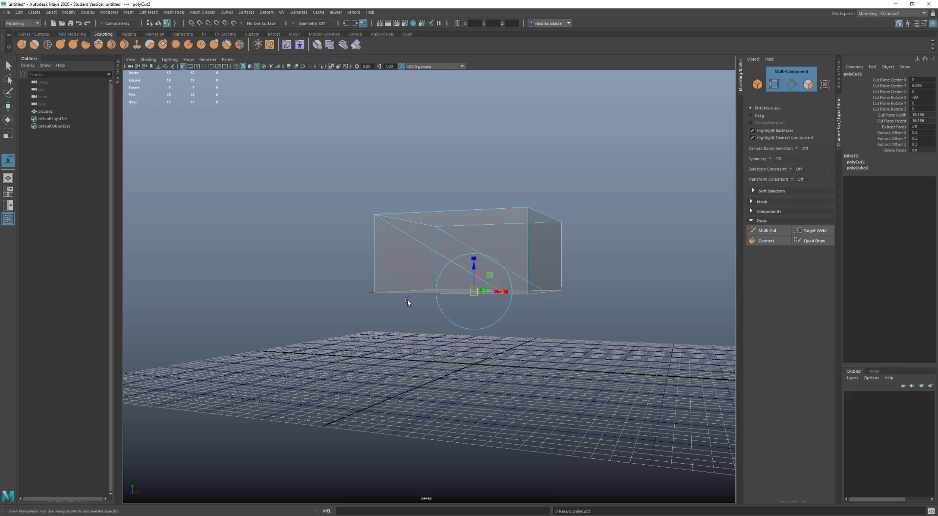
{"action": "left_click_drag", "start_coordinate": [473, 268], "coordinate": [472, 242]}
{"action": "mouse_move", "coordinate": [462, 313]}
{"action": "left_mouse_down", "text": "alt"}
{"action": "mouse_move", "coordinate": [454, 320]}
{"action": "mouse_move", "coordinate": [465, 310]}
{"action": "left_mouse_up", "text": "alt"}
{"action": "middle_click_drag", "start_coordinate": [510, 261], "coordinate": [426, 329], "text": "alt"}
{"action": "left_click_drag", "start_coordinate": [426, 328], "coordinate": [438, 256], "text": "alt"}
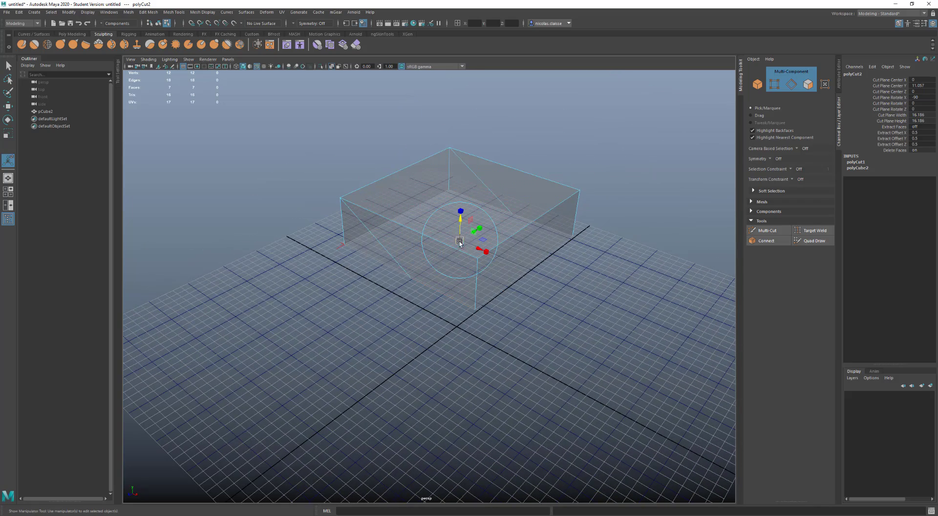
{"action": "key", "text": "v"}
{"action": "left_click_drag", "start_coordinate": [460, 240], "coordinate": [470, 337]}
{"action": "middle_click_drag", "start_coordinate": [364, 222], "coordinate": [482, 340]}
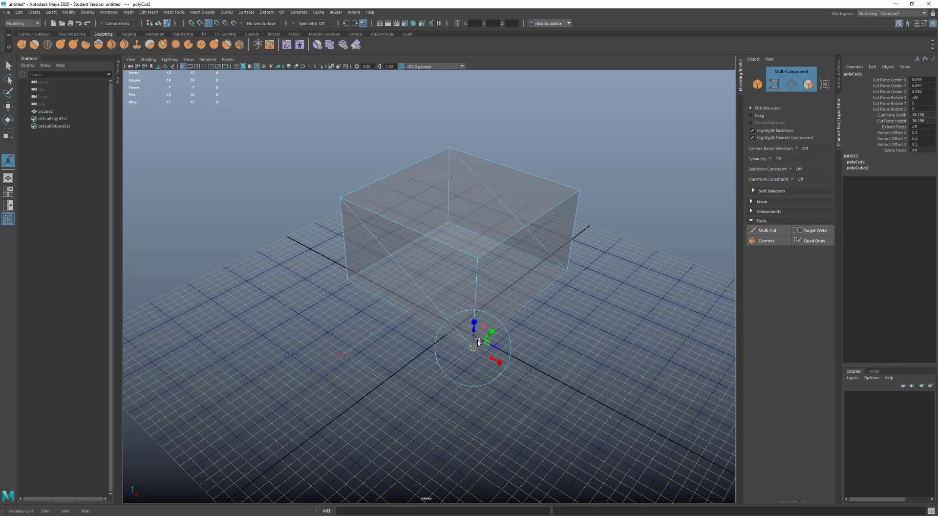
- Tilt the cut plane by setting Cut Plane Rotate Z to 30
{"action": "left_click", "coordinate": [510, 326]}
{"action": "left_click_drag", "start_coordinate": [496, 347], "coordinate": [493, 337]}
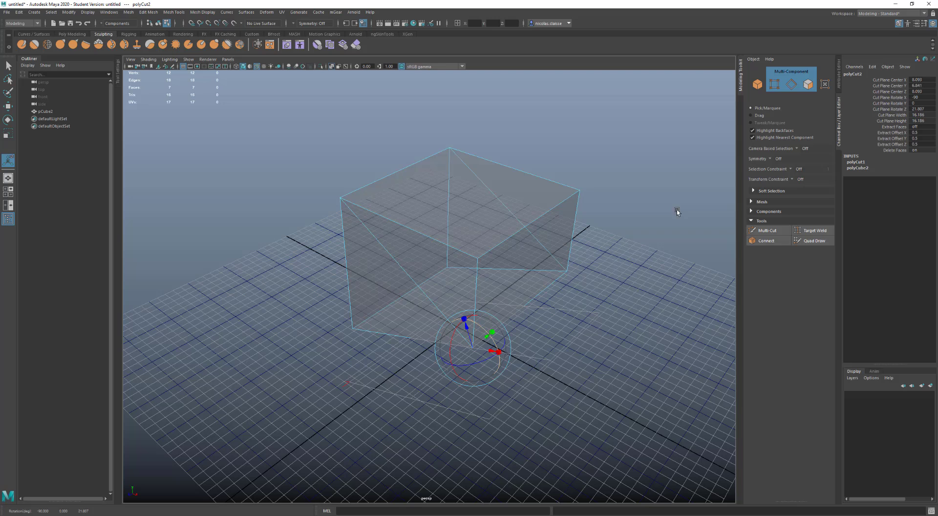
{"action": "left_click", "coordinate": [917, 109]}
{"action": "type", "text": "30"}
{"action": "key", "text": "Return"}
{"action": "left_click_drag", "start_coordinate": [479, 247], "coordinate": [439, 202], "text": "alt"}
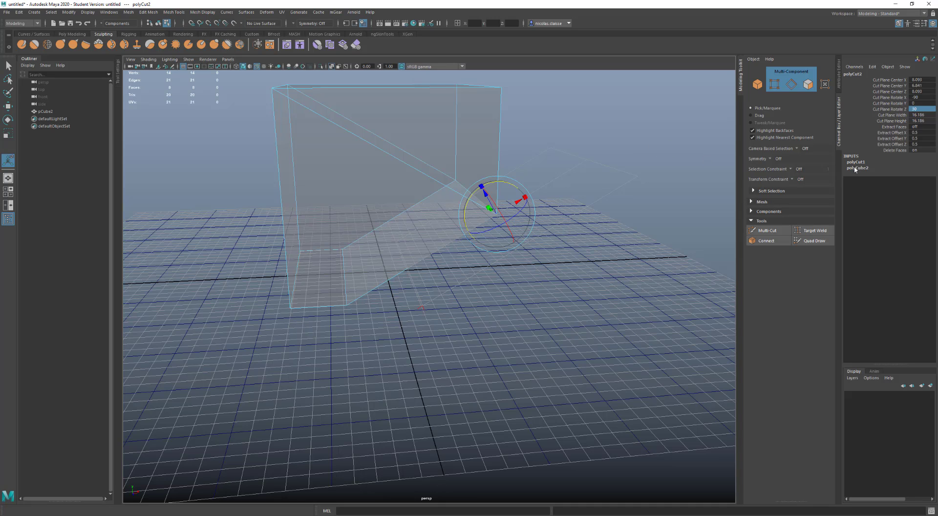
- Turn Delete Faces off so both sides of the diagonal cut keep their faces
{"action": "double_click", "coordinate": [918, 150]}
{"action": "type", "text": "off"}
{"action": "key", "text": "Return"}
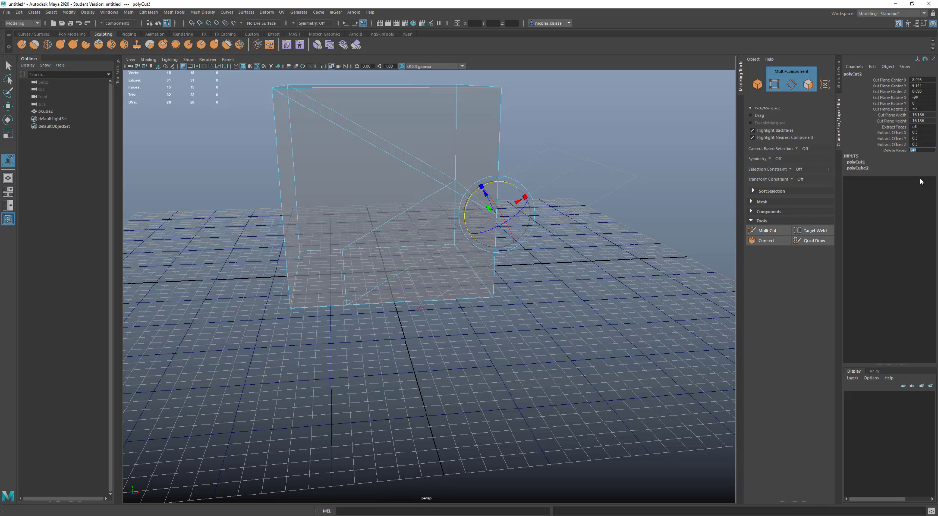
{"action": "left_click", "coordinate": [918, 126]}
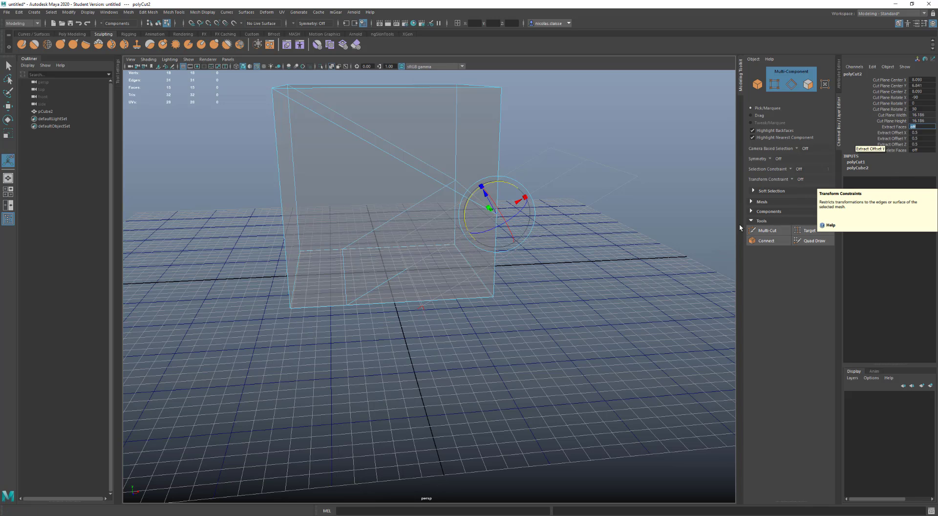
{"action": "left_click", "coordinate": [355, 195]}
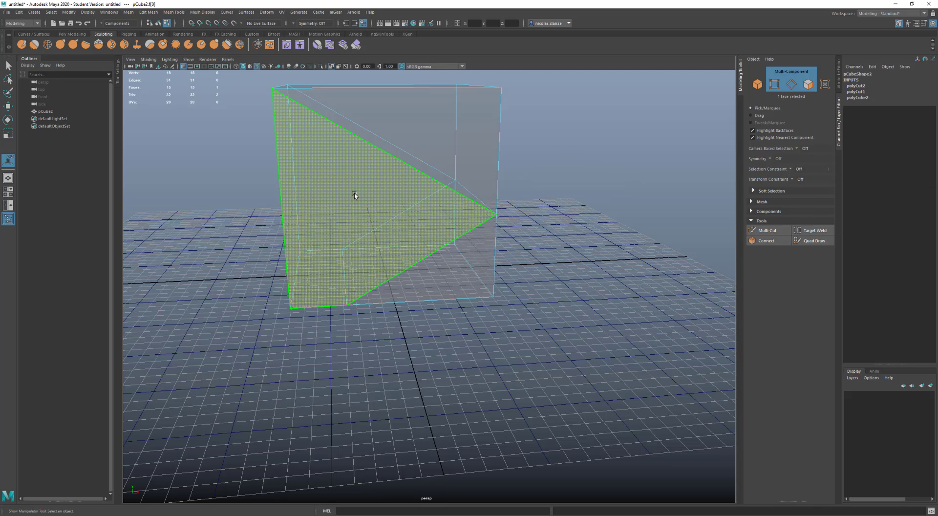
{"action": "left_click", "coordinate": [766, 231]}
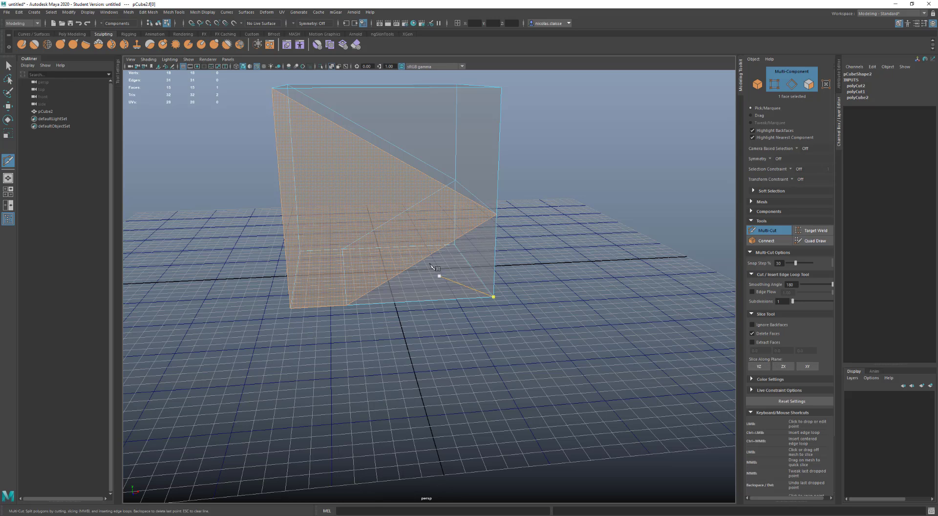
{"action": "left_click_drag", "start_coordinate": [442, 347], "coordinate": [480, 352], "text": "alt"}
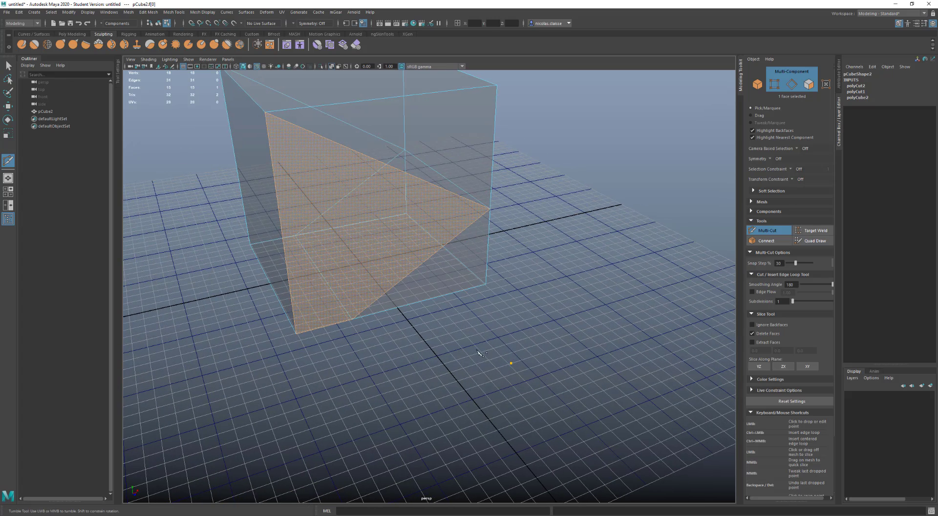
{"action": "key", "text": "q"}
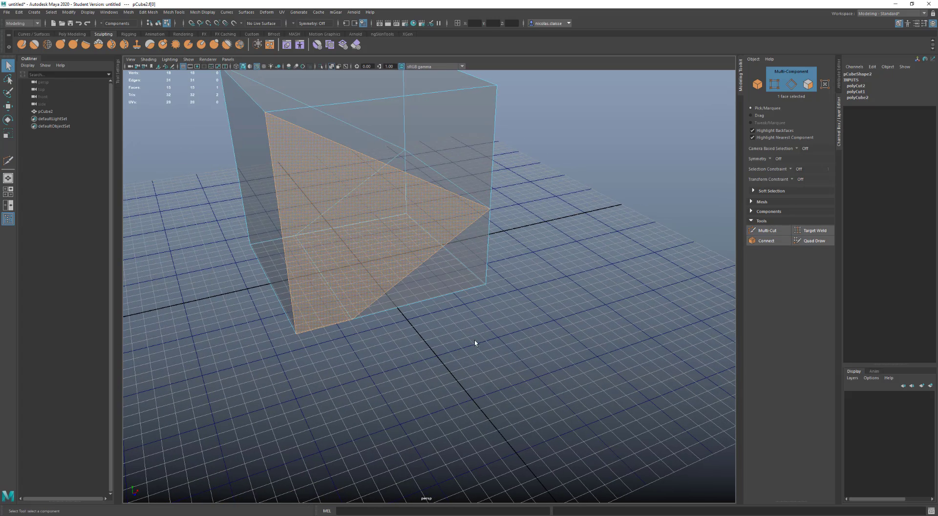
{"action": "left_click", "coordinate": [486, 337]}
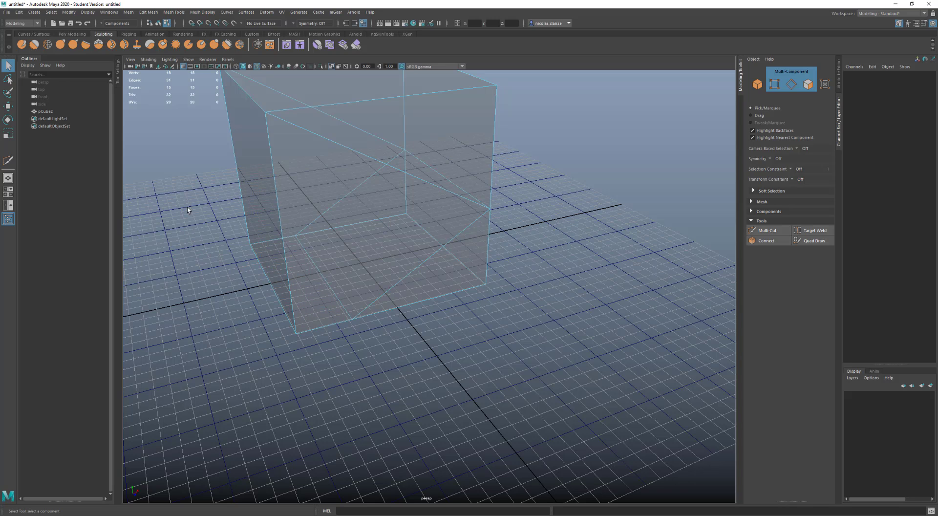
- Switch to Multi-Cut and set symmetry to Object X
{"action": "left_click", "coordinate": [773, 233]}
{"action": "key", "text": "f"}
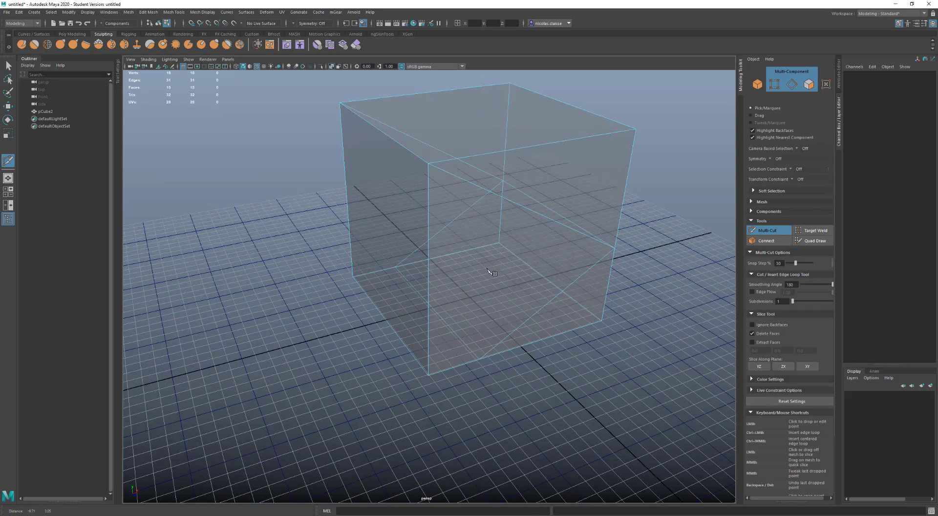
{"action": "mouse_move", "coordinate": [490, 272]}
{"action": "left_mouse_down", "text": "alt"}
{"action": "mouse_move", "coordinate": [478, 247]}
{"action": "mouse_move", "coordinate": [503, 270]}
{"action": "mouse_move", "coordinate": [494, 272]}
{"action": "left_mouse_up", "text": "alt"}
{"action": "middle_click_drag", "start_coordinate": [592, 284], "coordinate": [524, 271], "text": "alt"}
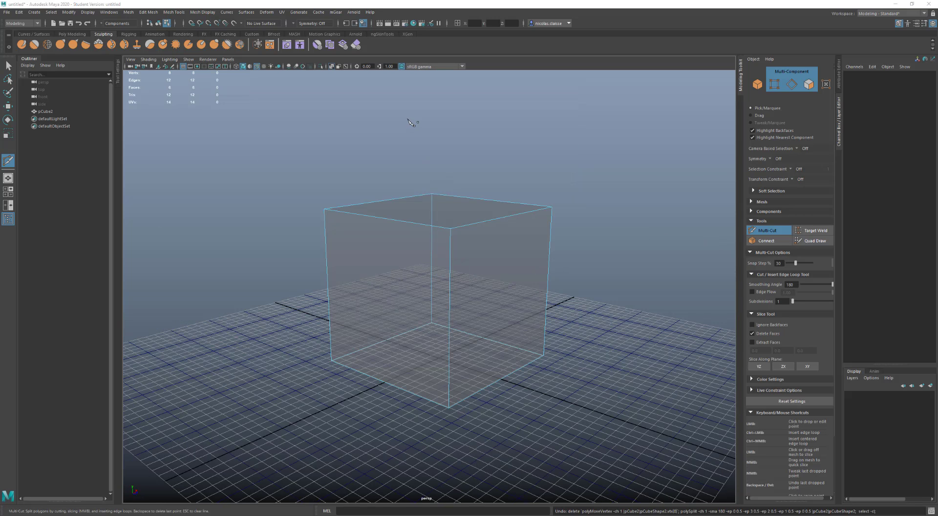
{"action": "left_click", "coordinate": [294, 25]}
{"action": "left_click", "coordinate": [300, 33]}
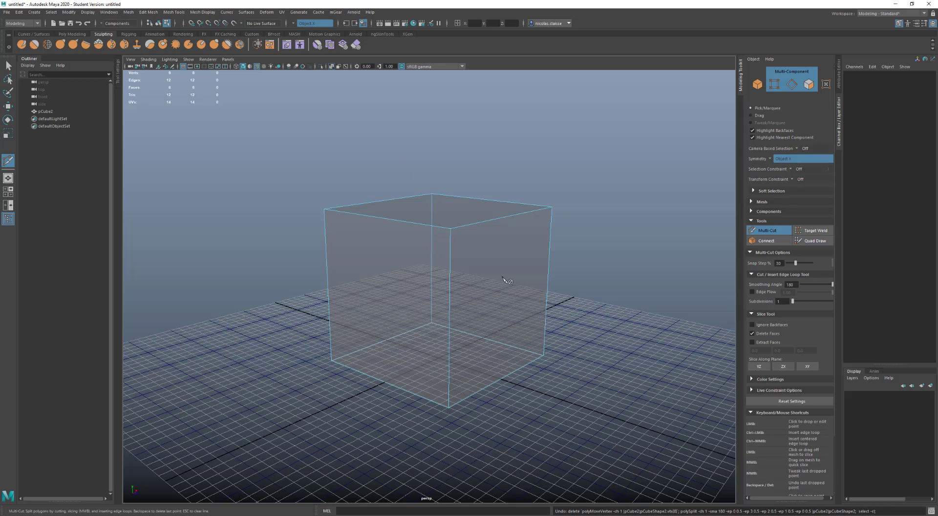
{"action": "middle_click_drag", "start_coordinate": [507, 280], "coordinate": [522, 267], "text": "alt"}
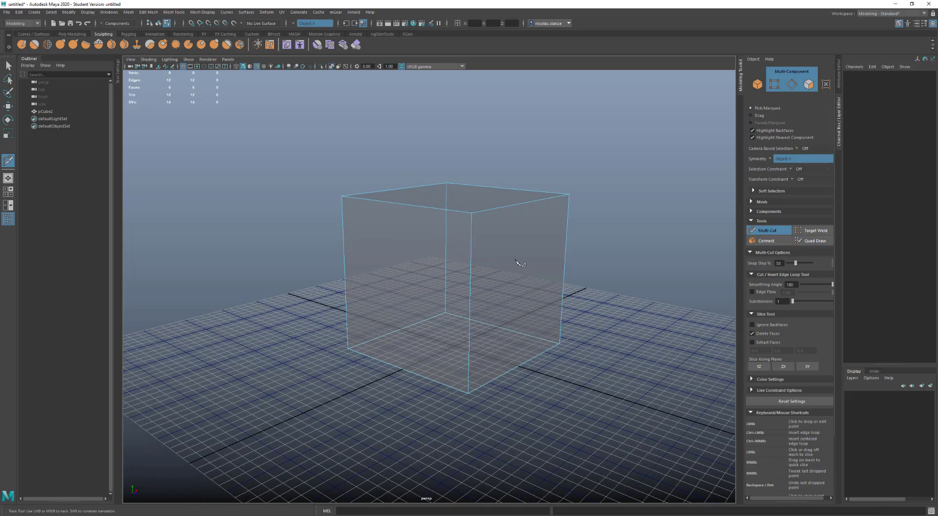
{"action": "left_click_drag", "start_coordinate": [518, 260], "coordinate": [498, 268], "text": "alt"}
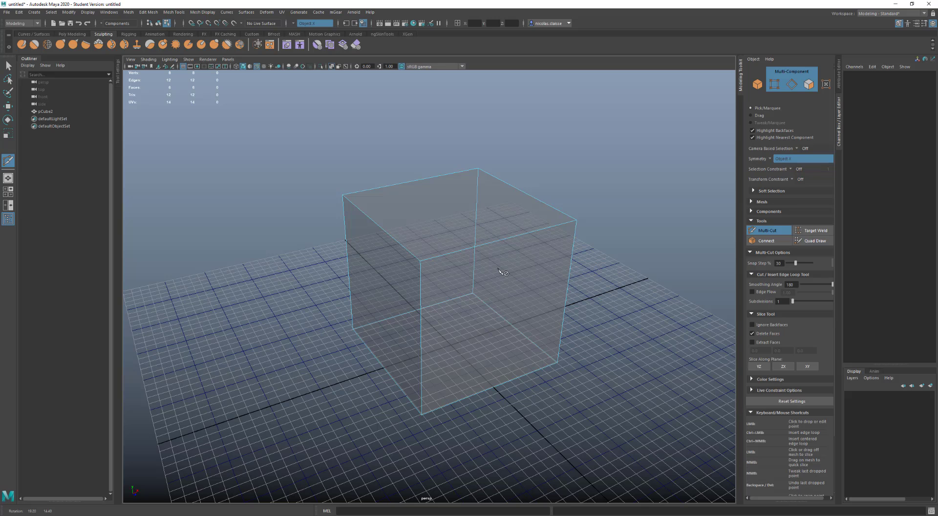
- Start a cut across the cube's top, insert an edge loop, and re-enable Object X symmetry
{"action": "left_click", "coordinate": [381, 236]}
{"action": "left_click", "coordinate": [393, 237]}
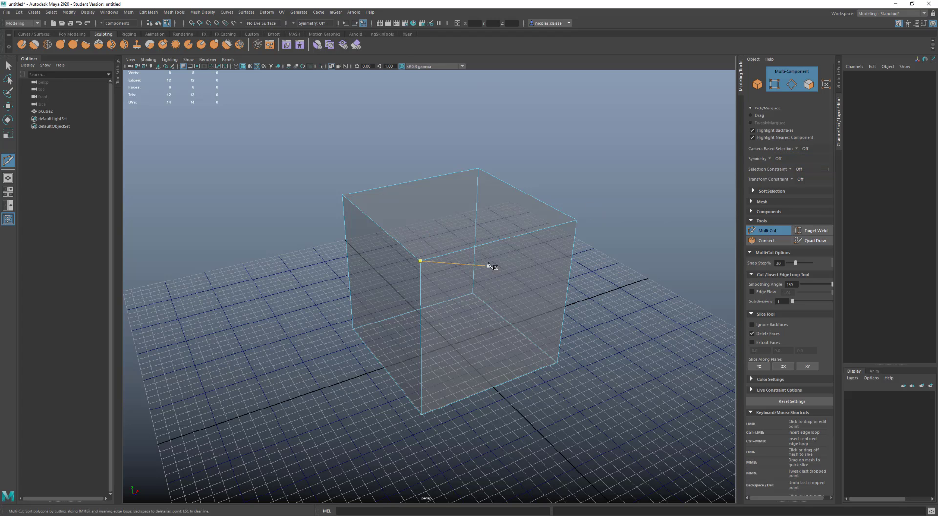
{"action": "left_click", "coordinate": [500, 238], "text": "ctrl"}
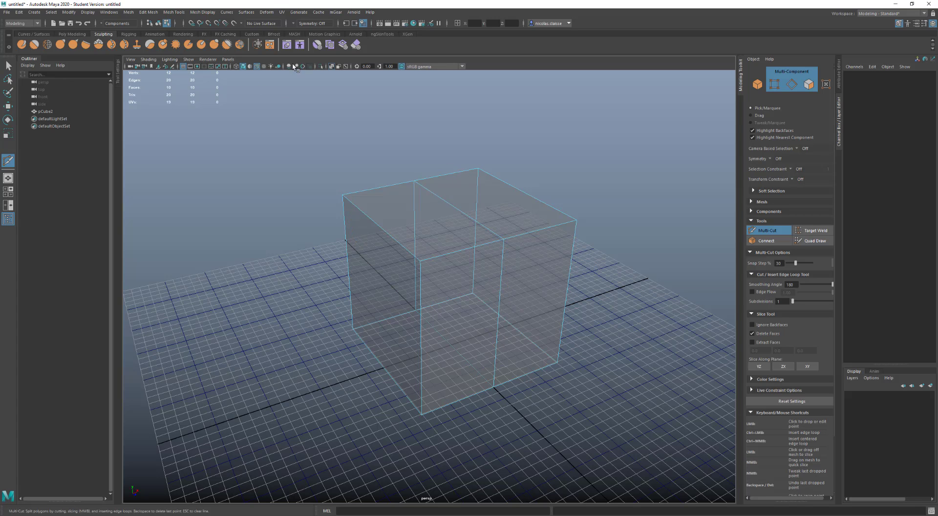
{"action": "left_click", "coordinate": [294, 23]}
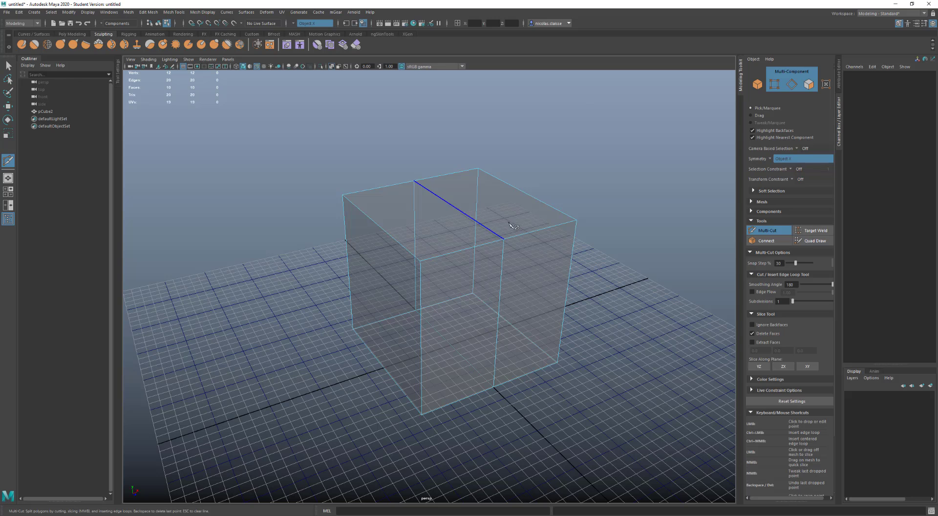
- Place mirrored cut points on the top edges, commit the cut, then undo it with Ctrl+Z
{"action": "left_click", "coordinate": [504, 239]}
{"action": "key", "text": "Escape"}
{"action": "left_click", "coordinate": [420, 260]}
{"action": "key", "text": "Escape"}
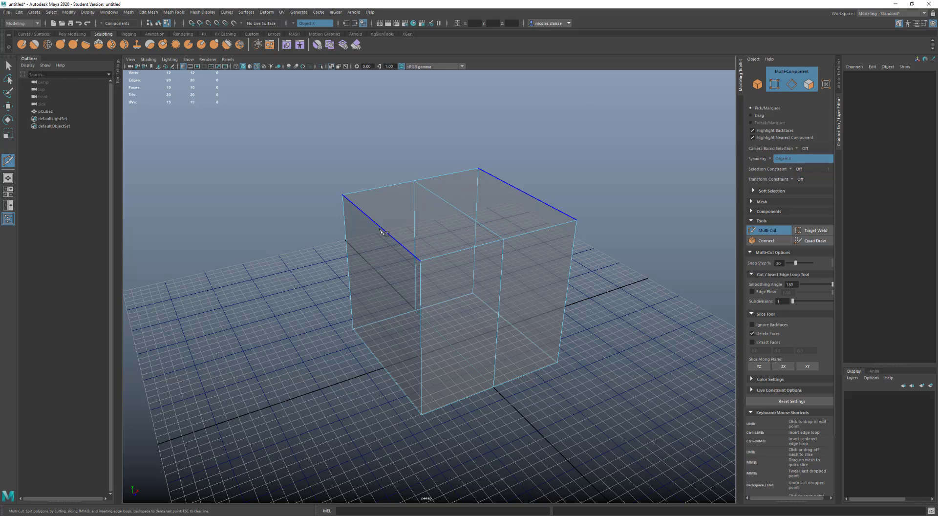
{"action": "left_click", "coordinate": [380, 226]}
{"action": "left_click", "coordinate": [457, 209]}
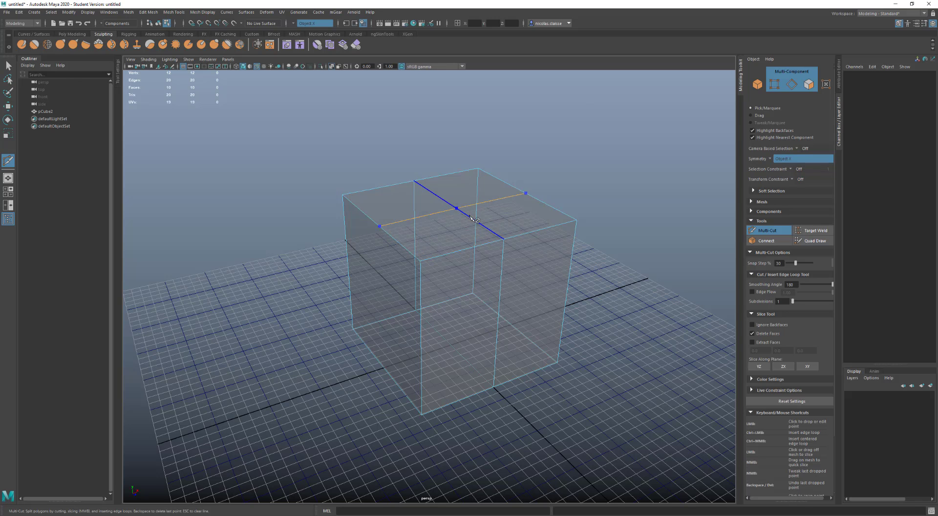
{"action": "key", "text": "Return"}
{"action": "key", "text": "ctrl+z"}
{"action": "key", "text": "ctrl+z"}
{"action": "key", "text": "ctrl+z"}
{"action": "key", "text": "ctrl+z"}
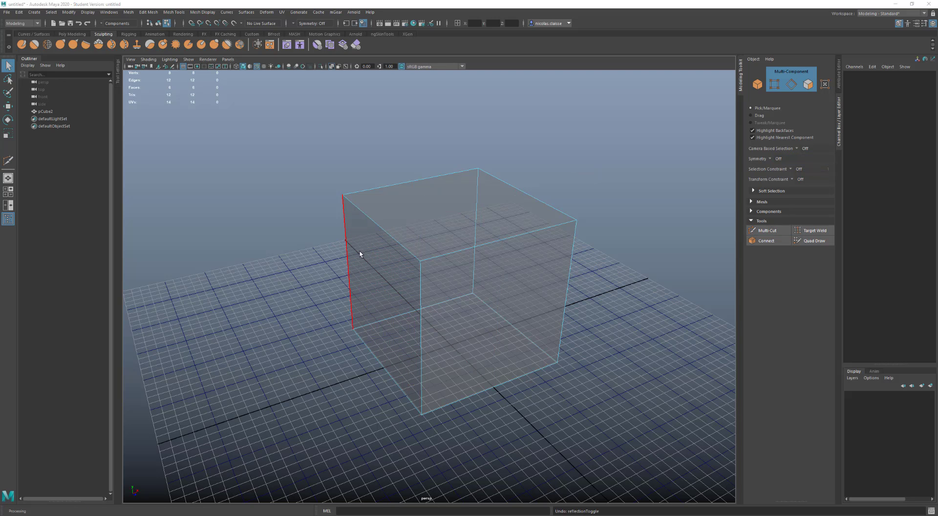
{"action": "left_click", "coordinate": [766, 230]}
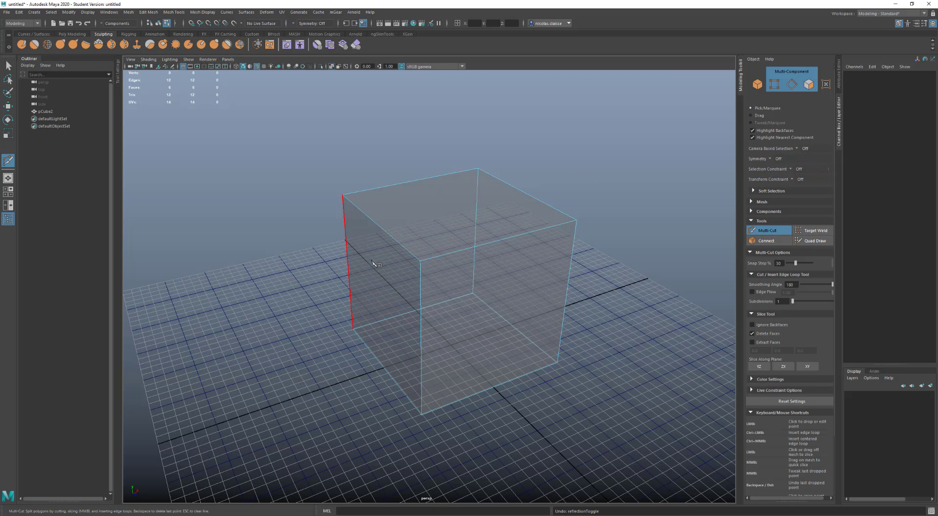
{"action": "left_click", "coordinate": [346, 250]}
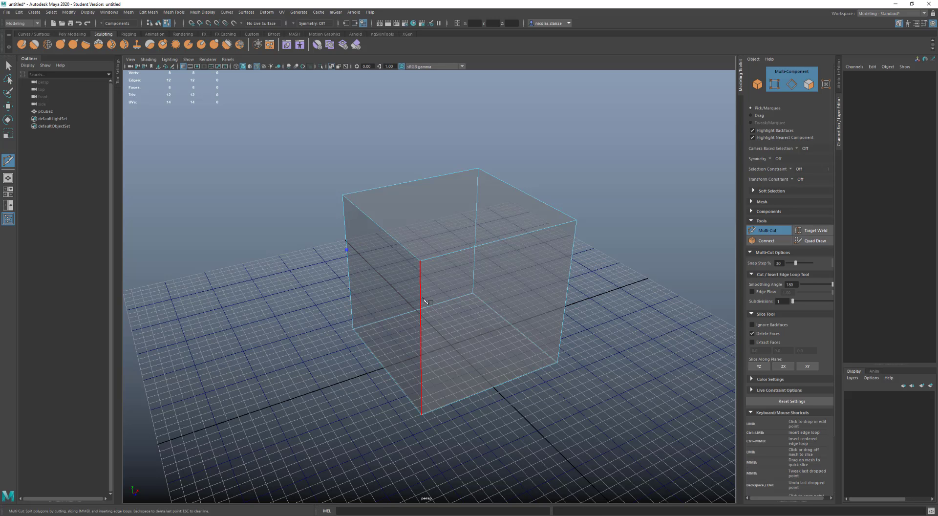
{"action": "left_click", "coordinate": [421, 298]}
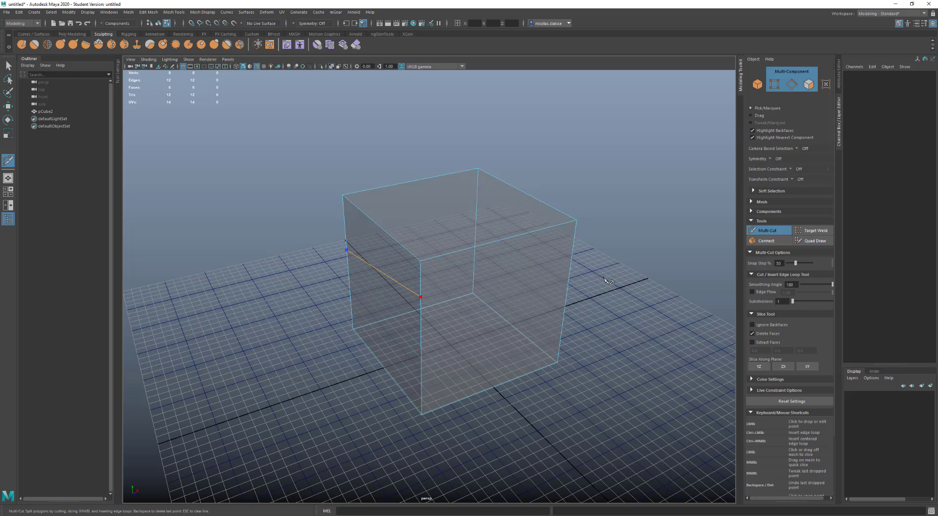
{"action": "left_click", "coordinate": [568, 282]}
{"action": "key", "text": "Return"}
{"action": "key", "text": "F8"}
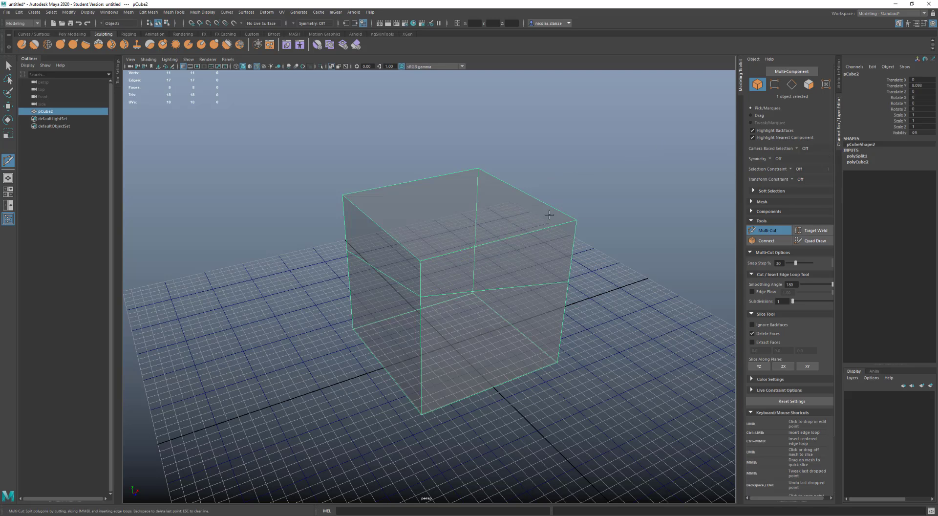
{"action": "left_click", "coordinate": [858, 156]}
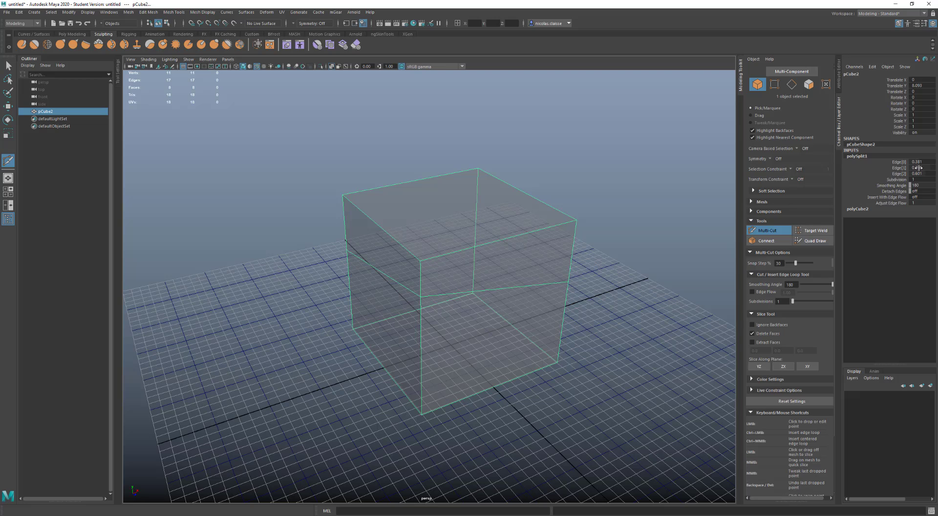
{"action": "left_click_drag", "start_coordinate": [918, 162], "coordinate": [923, 174]}
{"action": "type", "text": "0.4"}
{"action": "key", "text": "Return"}
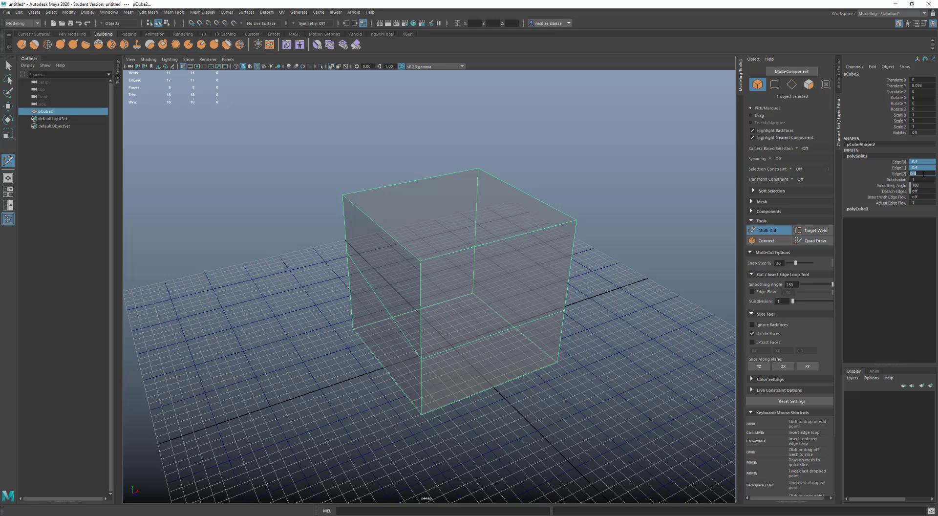
{"action": "left_click_drag", "start_coordinate": [420, 285], "coordinate": [444, 266], "text": "alt"}
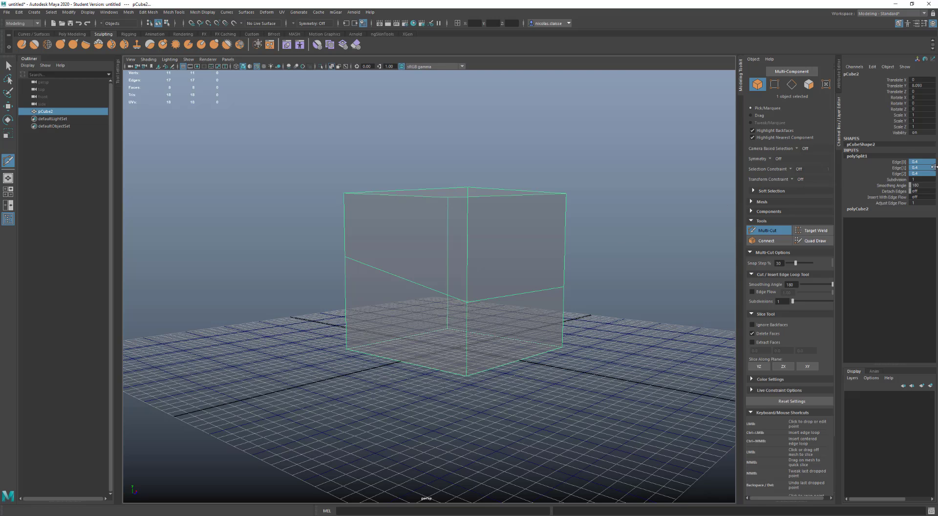
{"action": "double_click", "coordinate": [924, 162]}
{"action": "type", "text": "0"}
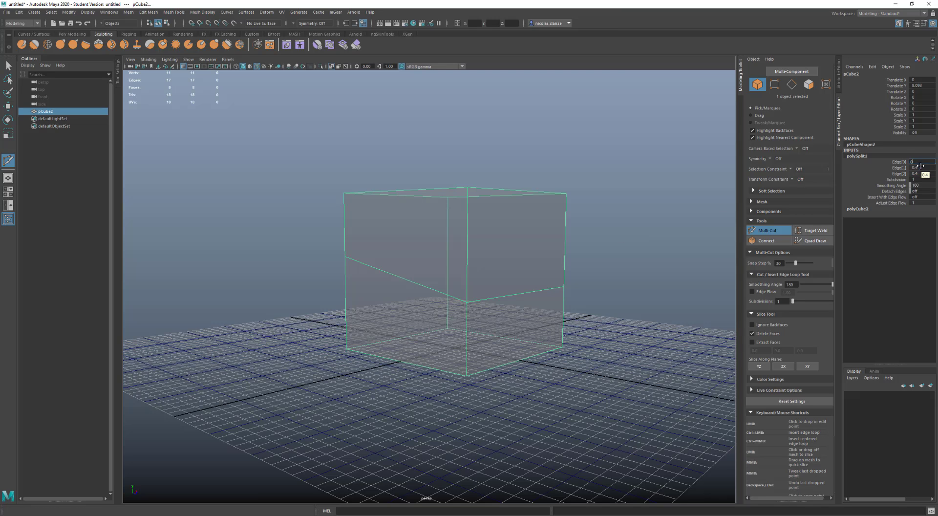
{"action": "key", "text": "Return"}
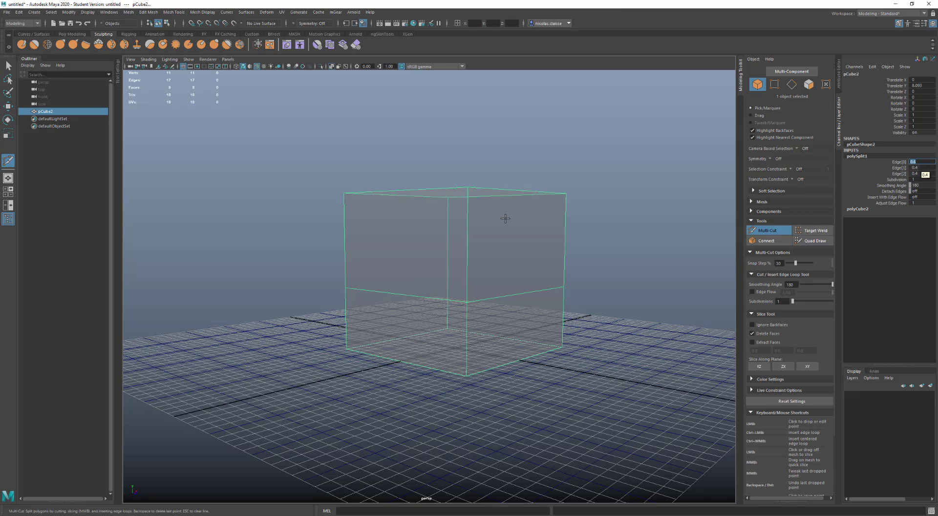
{"action": "mouse_move", "coordinate": [488, 247]}
{"action": "left_mouse_down", "text": "alt"}
{"action": "mouse_move", "coordinate": [501, 243]}
{"action": "mouse_move", "coordinate": [460, 255]}
{"action": "mouse_move", "coordinate": [485, 247]}
{"action": "left_mouse_up", "text": "alt"}
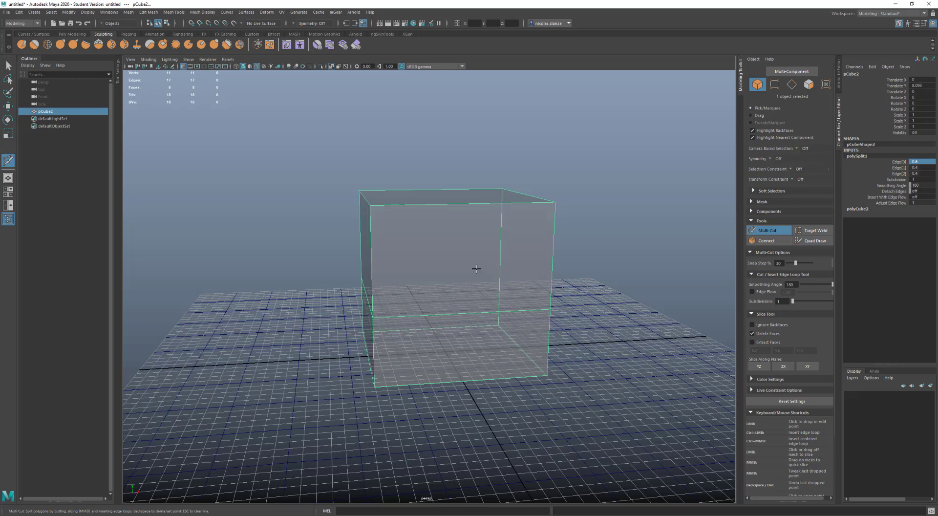
{"action": "left_click_drag", "start_coordinate": [453, 274], "coordinate": [473, 268], "text": "alt"}
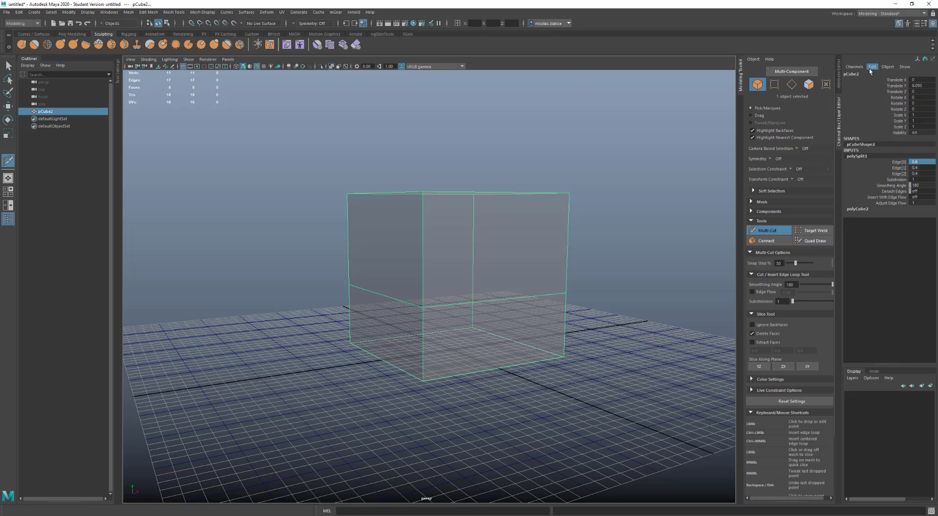
{"action": "key", "text": "ctrl+z"}
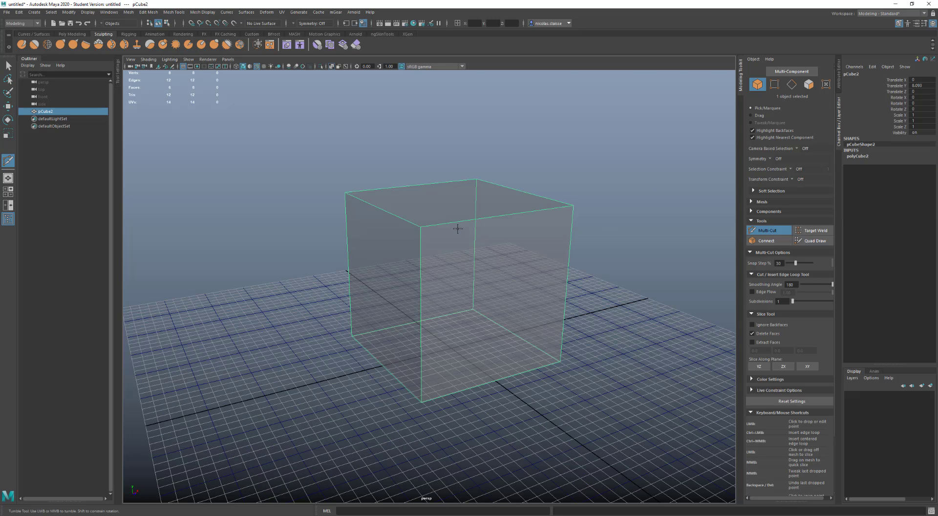